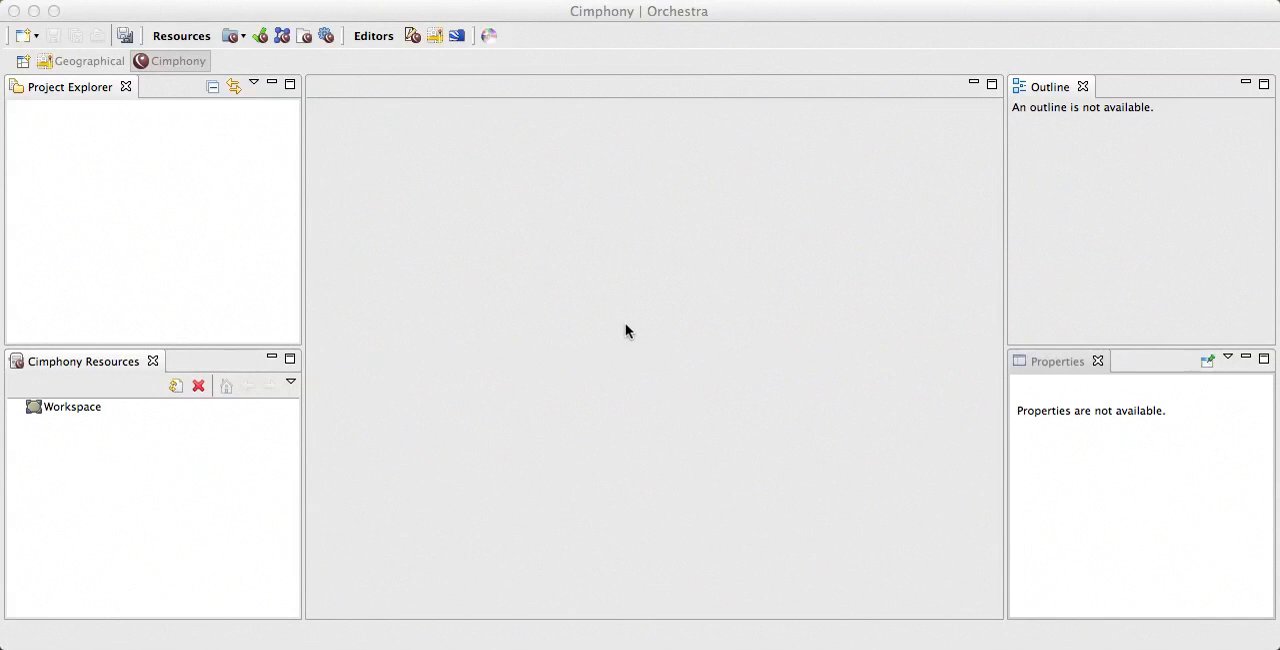
# Step: Create a new Cimphony project named Example in the default location
pyautogui.click(634, 12)
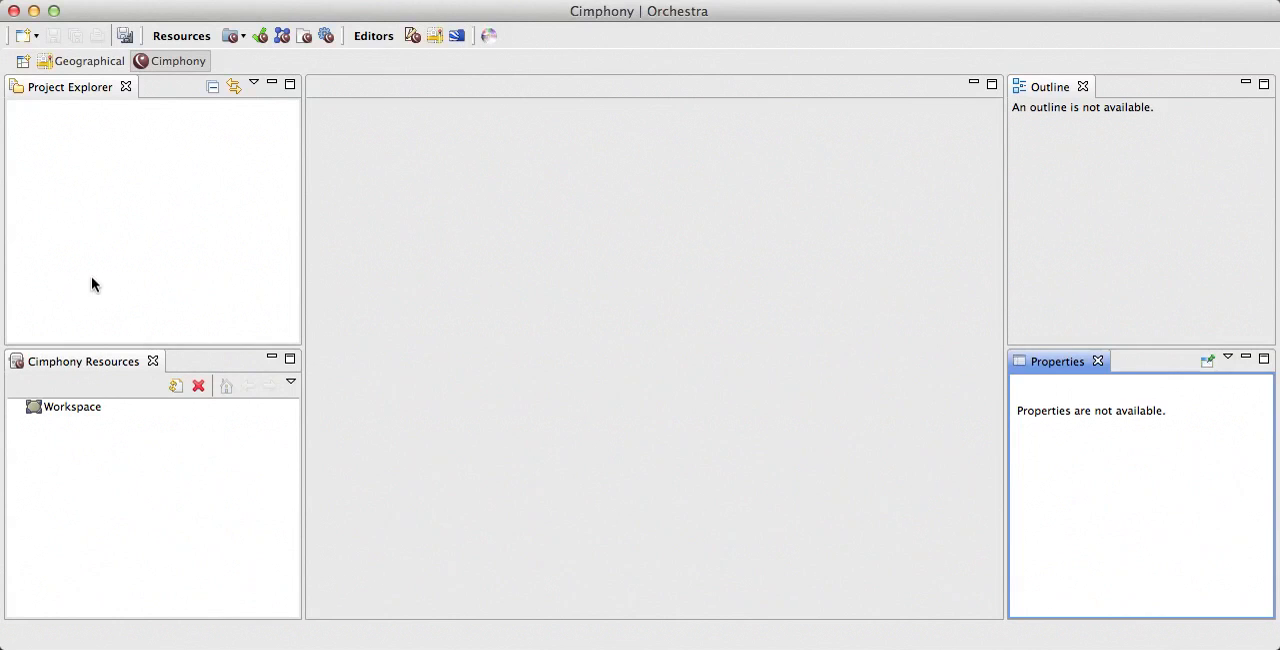
pyautogui.click(36, 37)
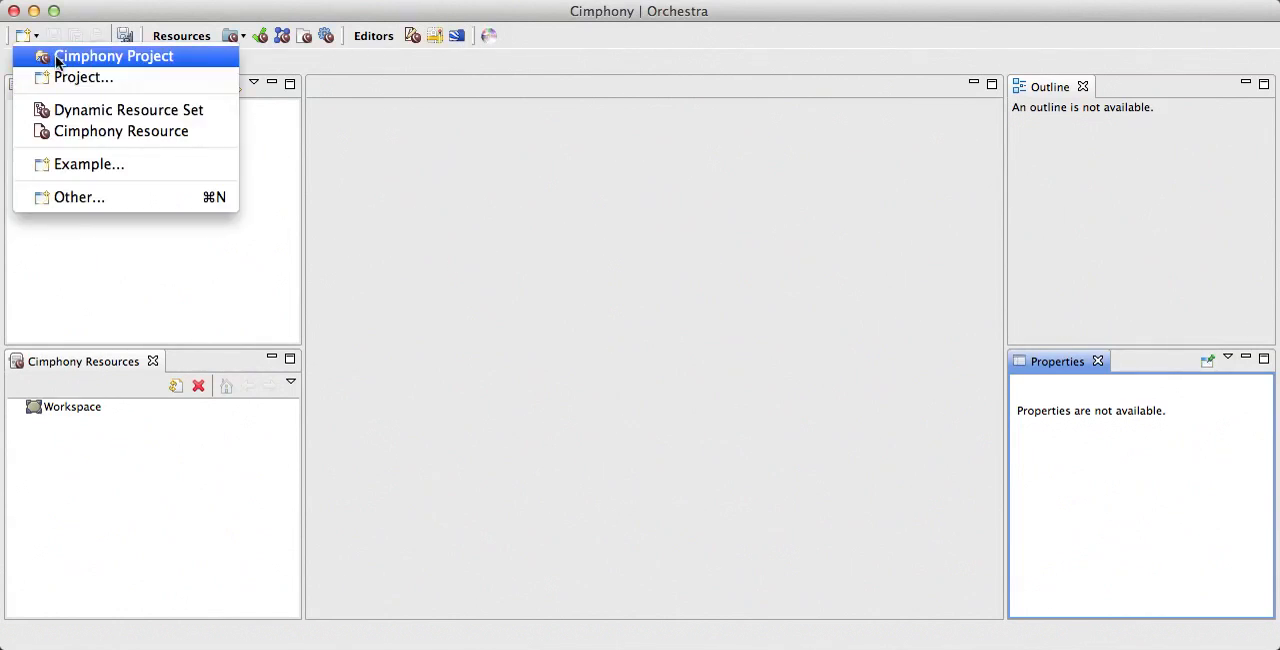
pyautogui.click(56, 59)
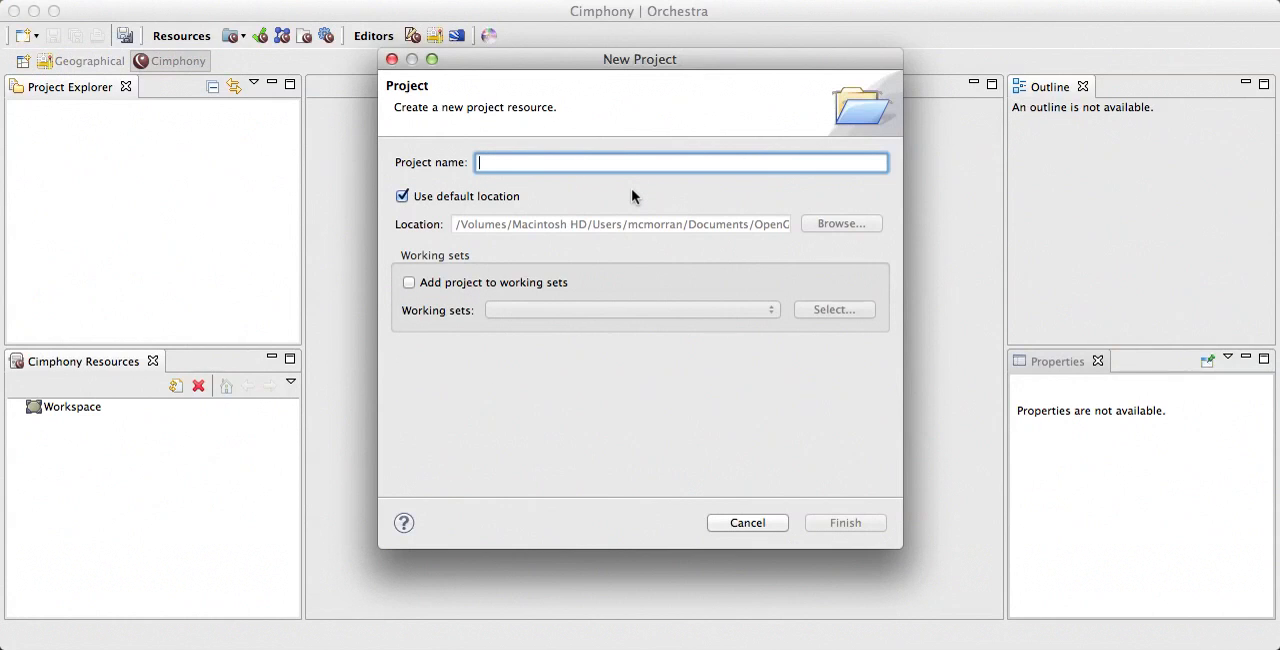
pyautogui.write('Example')
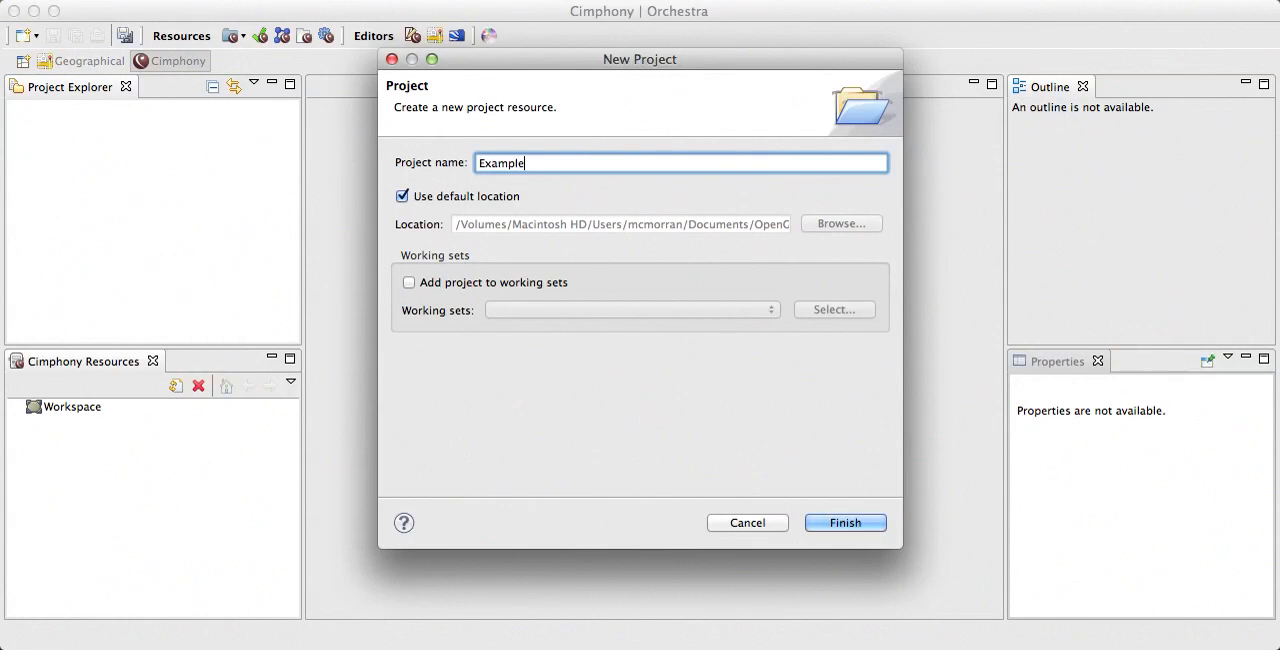
pyautogui.click(852, 524)
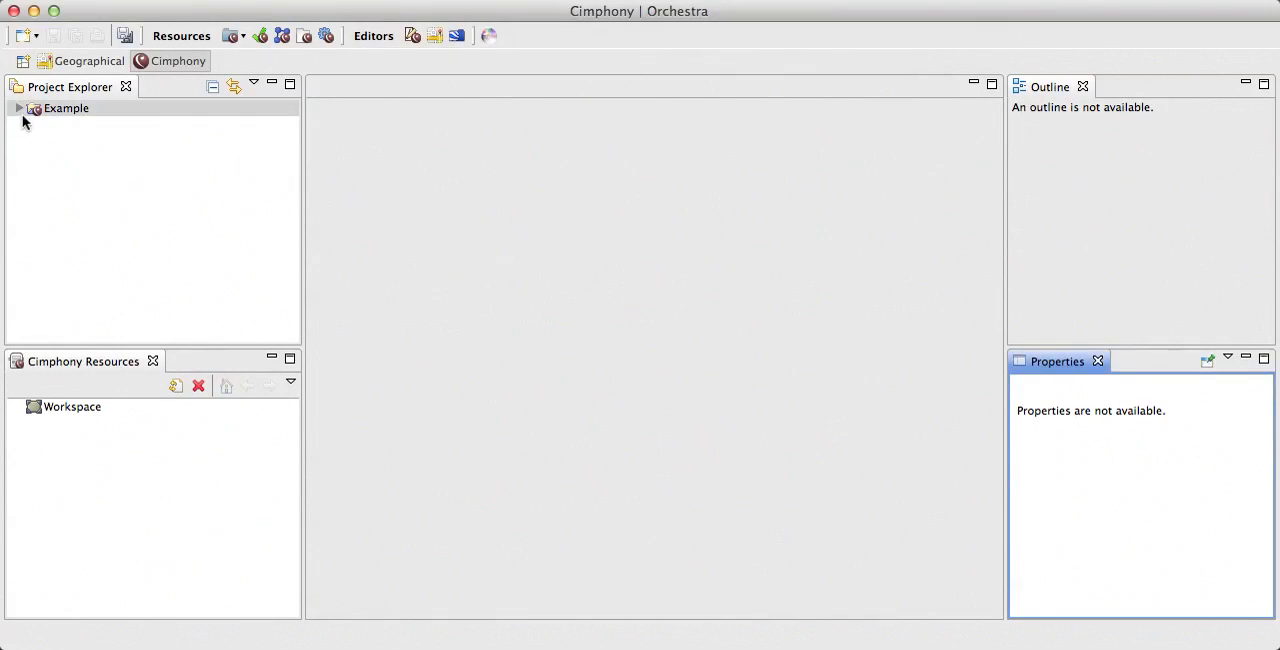
# Step: Create a Cimphony resource named test.xml in the Example project's network folder, using the CIM RDF XML (IEC 61970-552) format
pyautogui.click(18, 108)
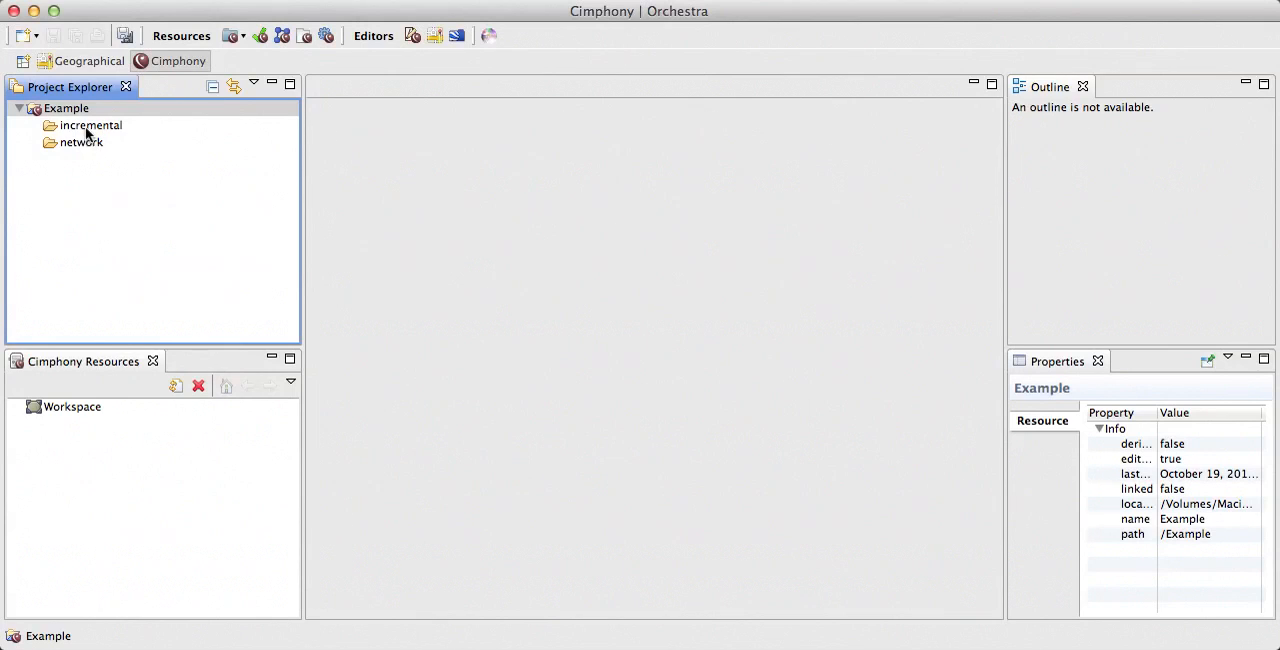
pyautogui.click(82, 147)
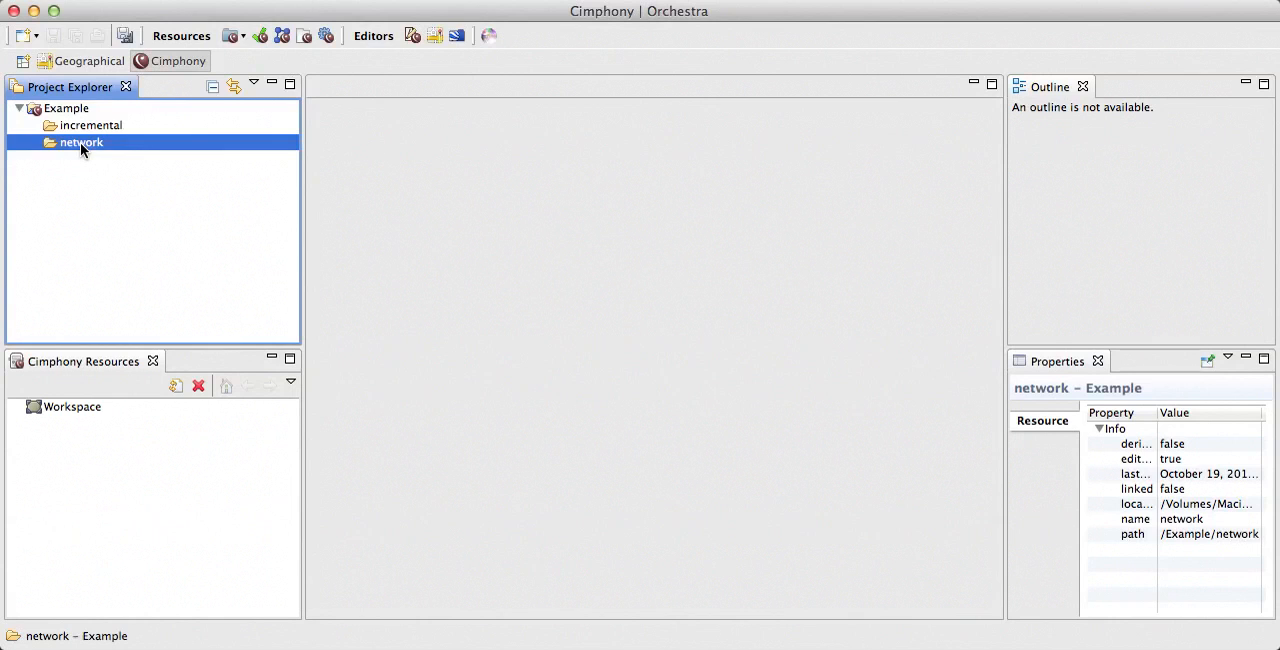
pyautogui.click(37, 37)
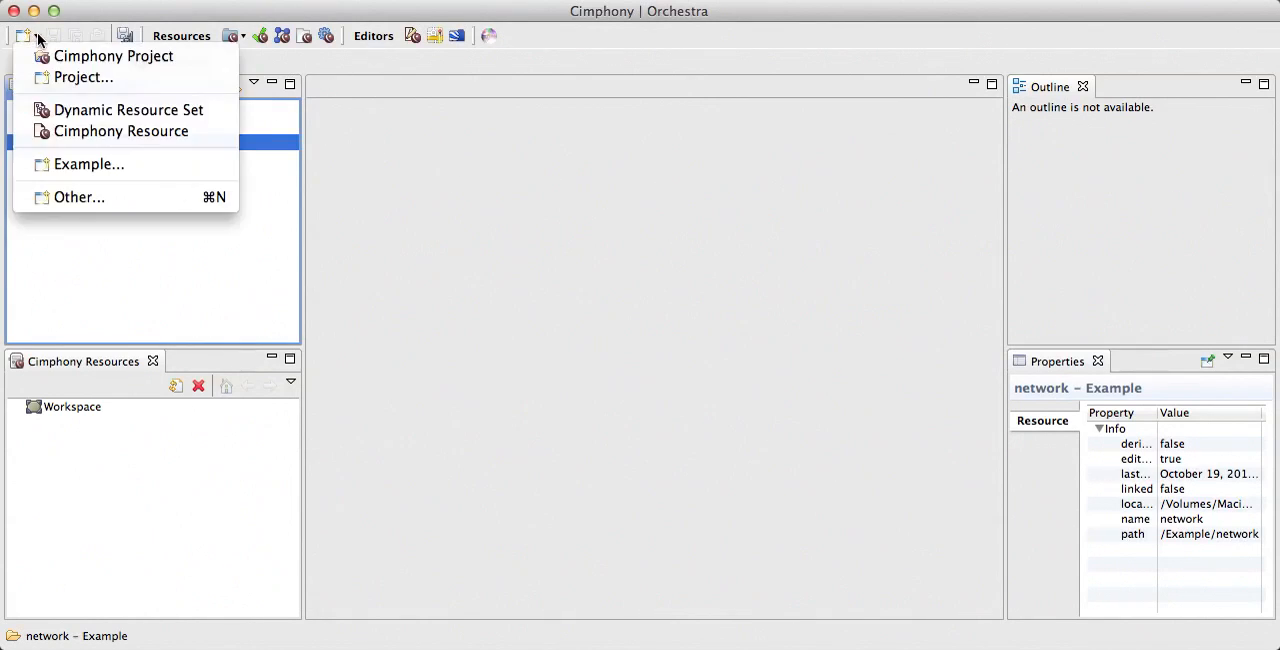
pyautogui.click(96, 140)
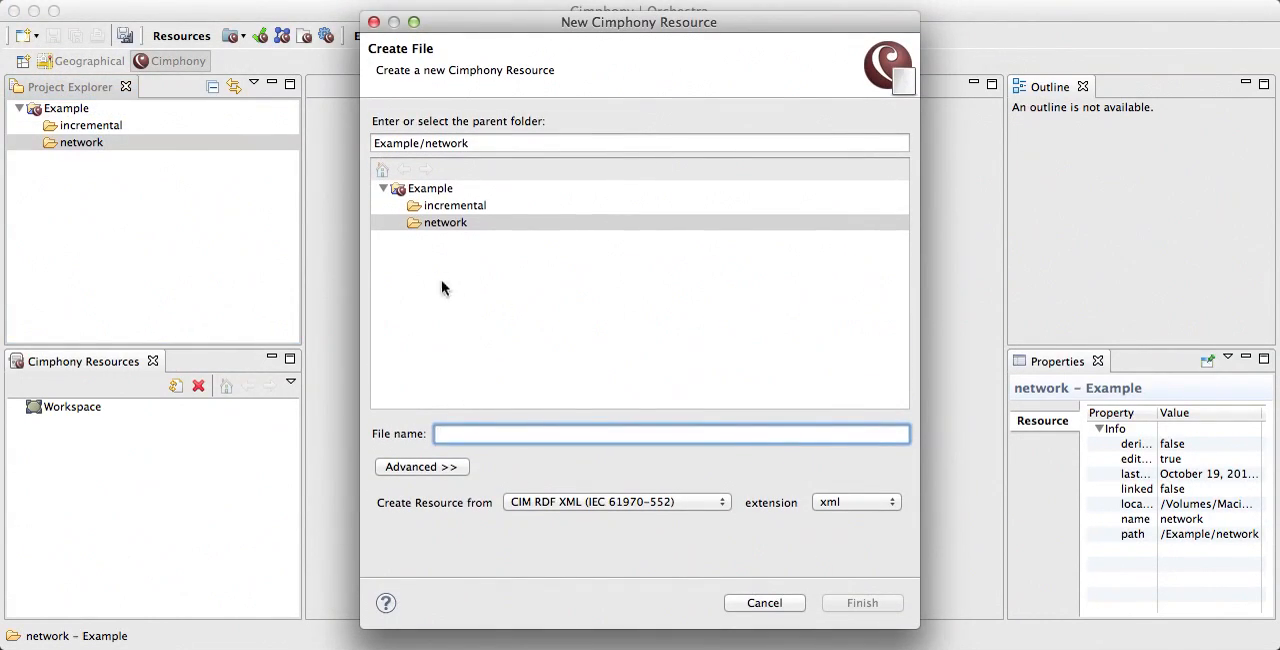
pyautogui.click(441, 221)
pyautogui.click(460, 433)
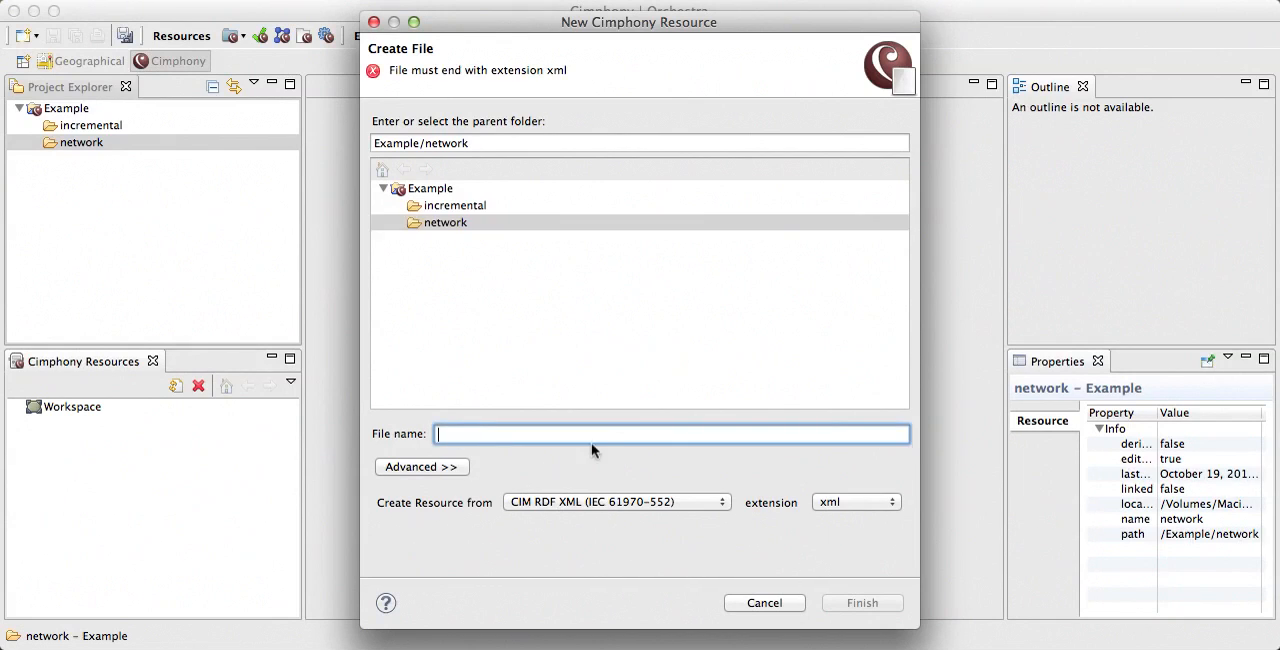
pyautogui.write('test.xml')
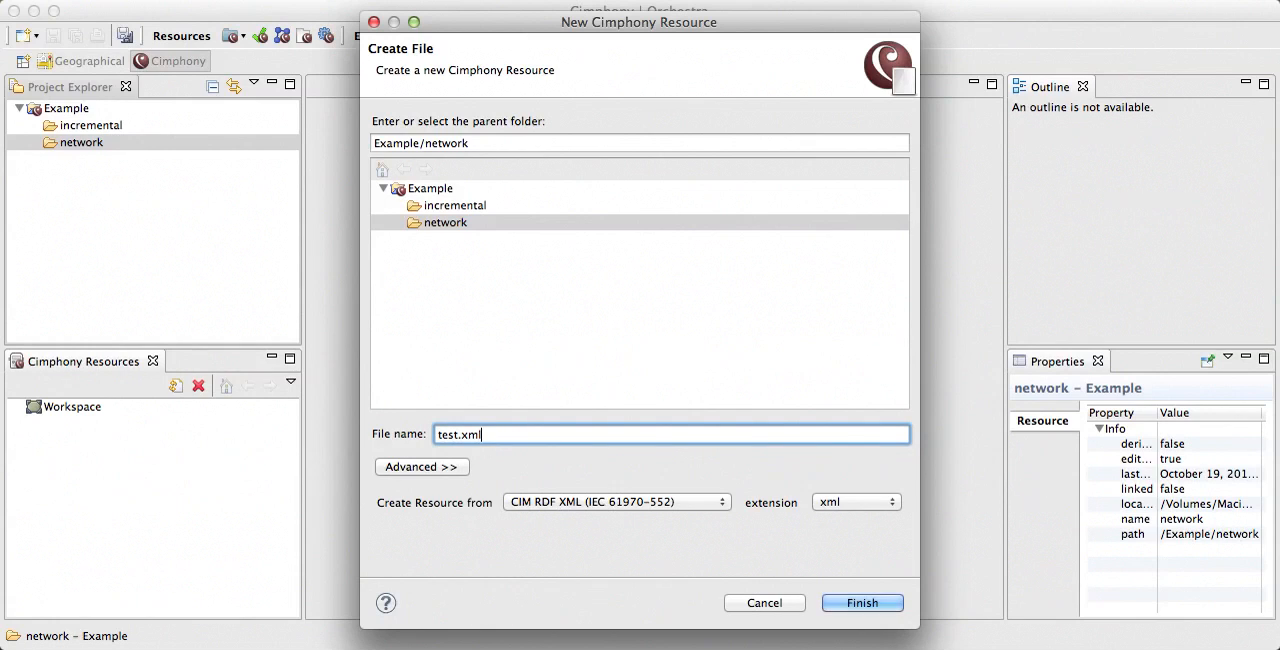
pyautogui.click(621, 502)
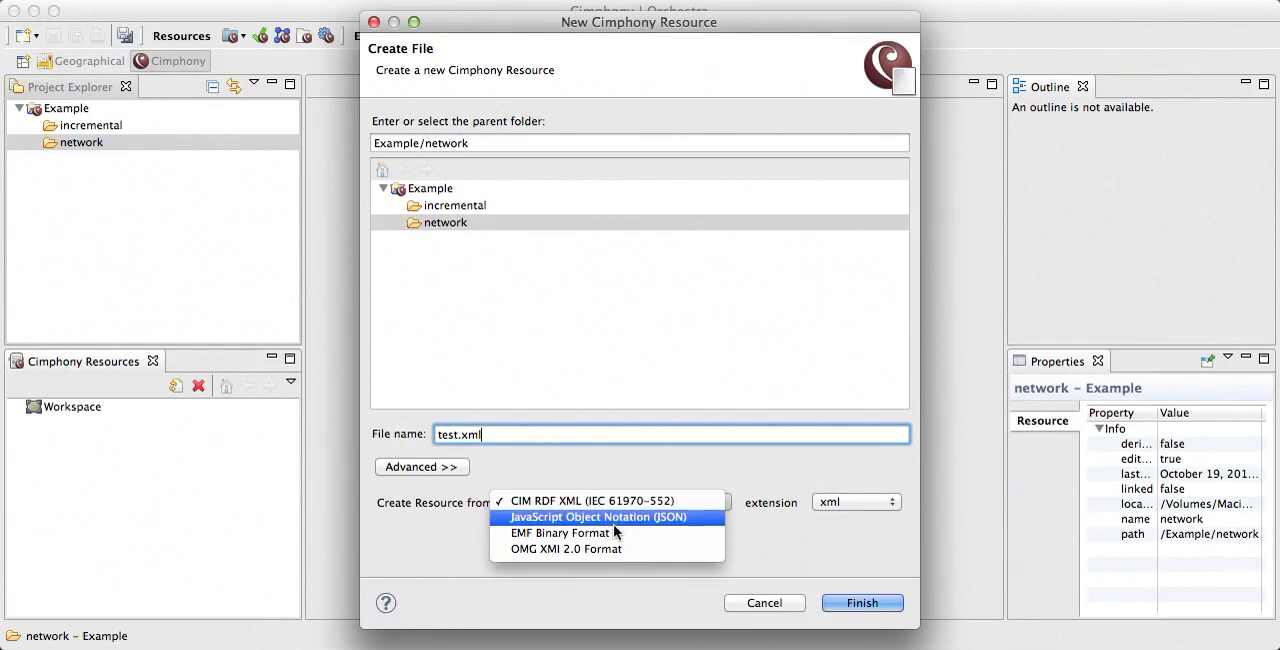
pyautogui.click(605, 476)
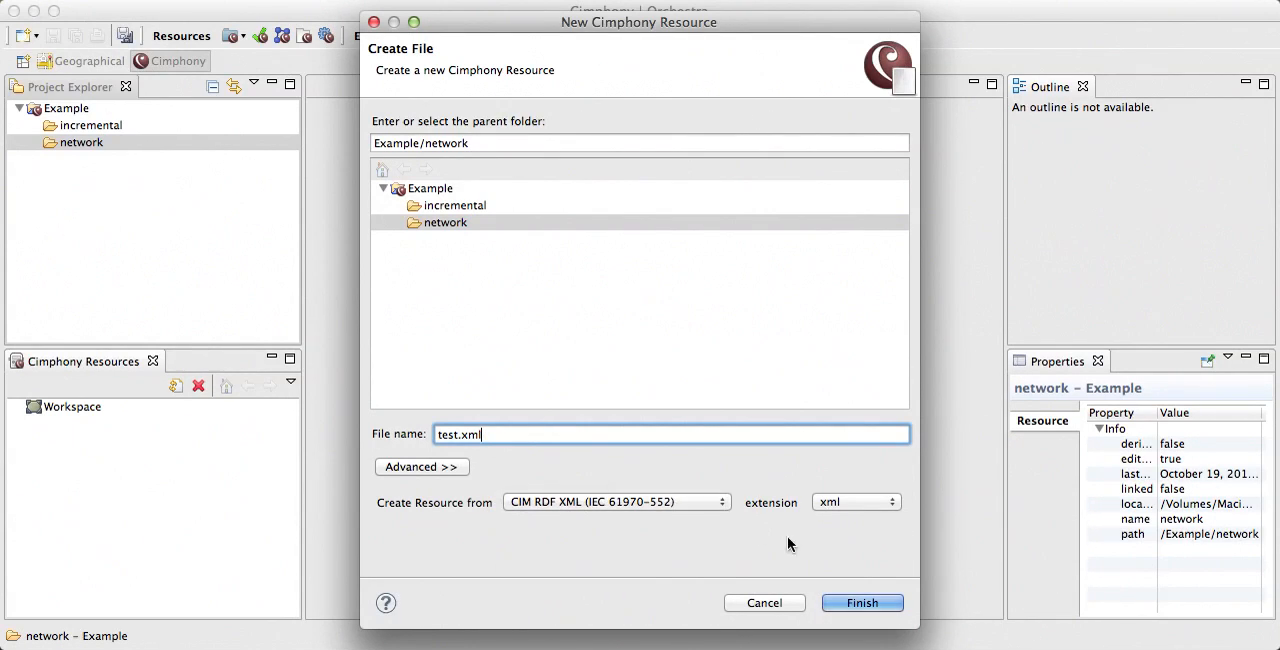
pyautogui.click(876, 603)
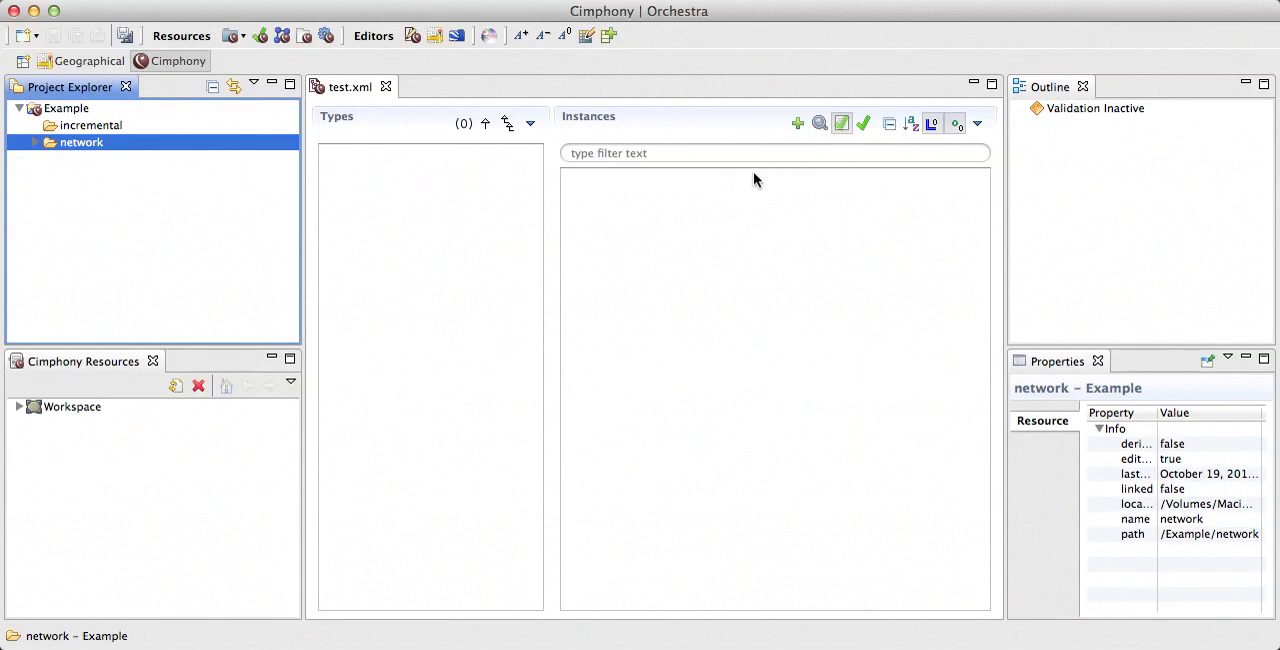
# Step: Add one GeographicalRegion instance from the CIM15 meta-model to test.xml
pyautogui.click(797, 124)
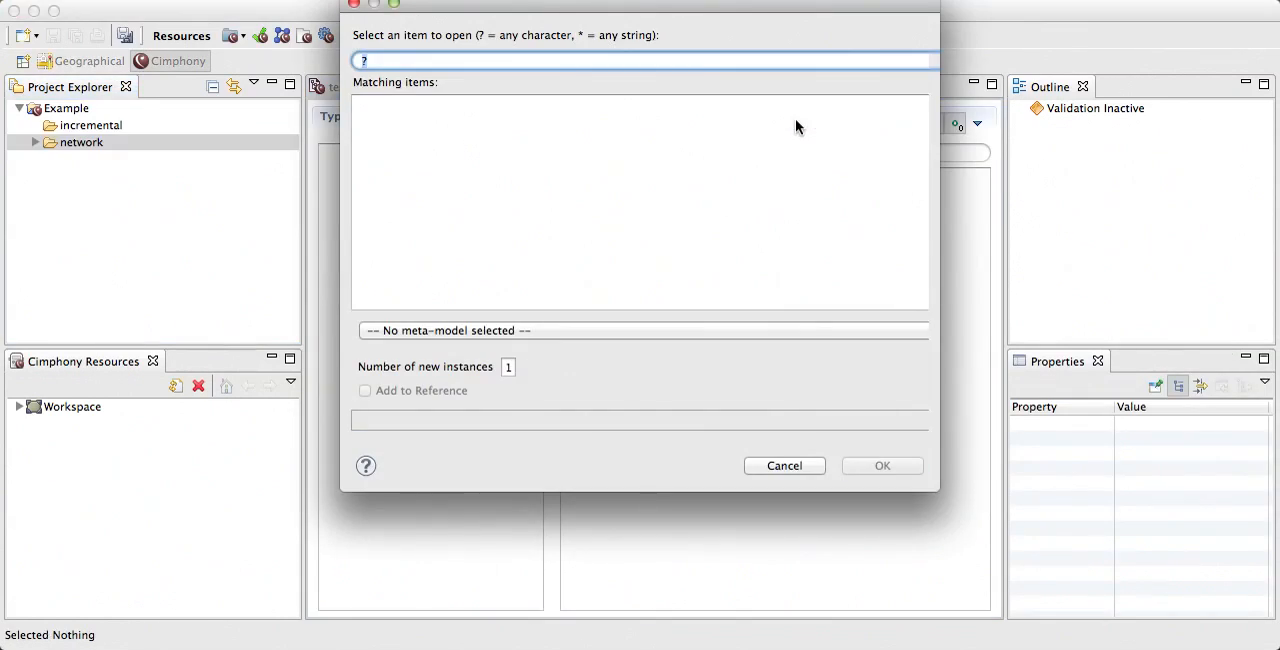
pyautogui.moveTo(676, 5); pyautogui.dragTo(670, 39)
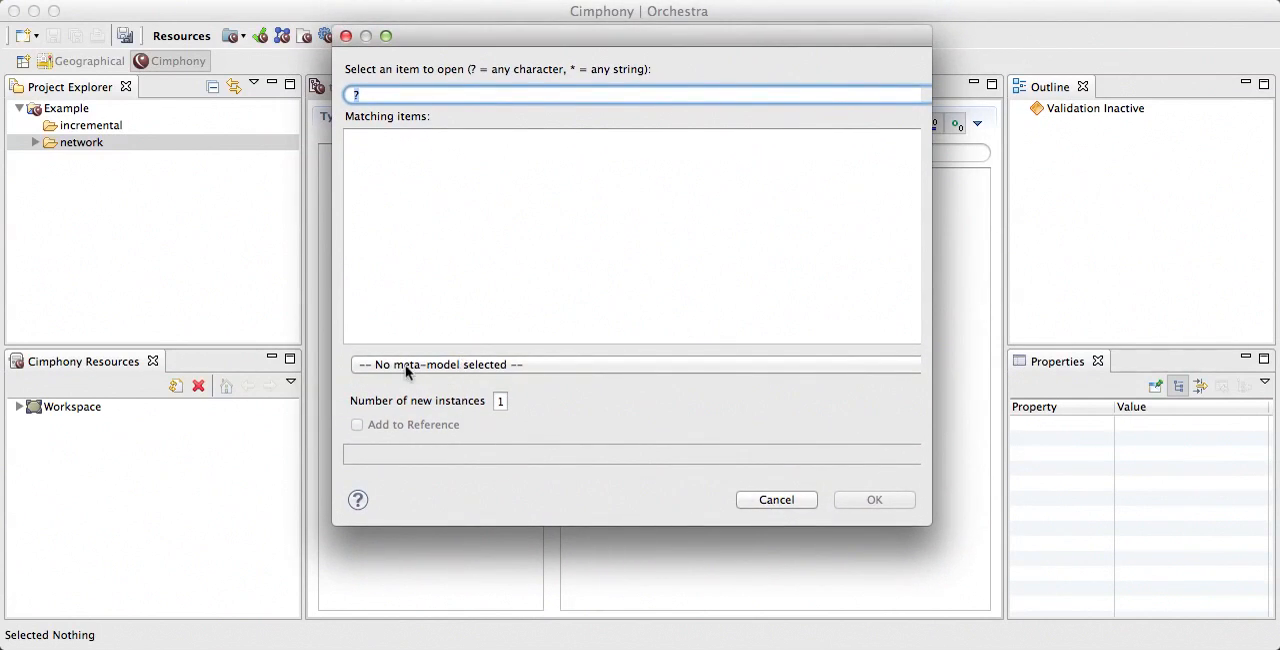
pyautogui.click(503, 365)
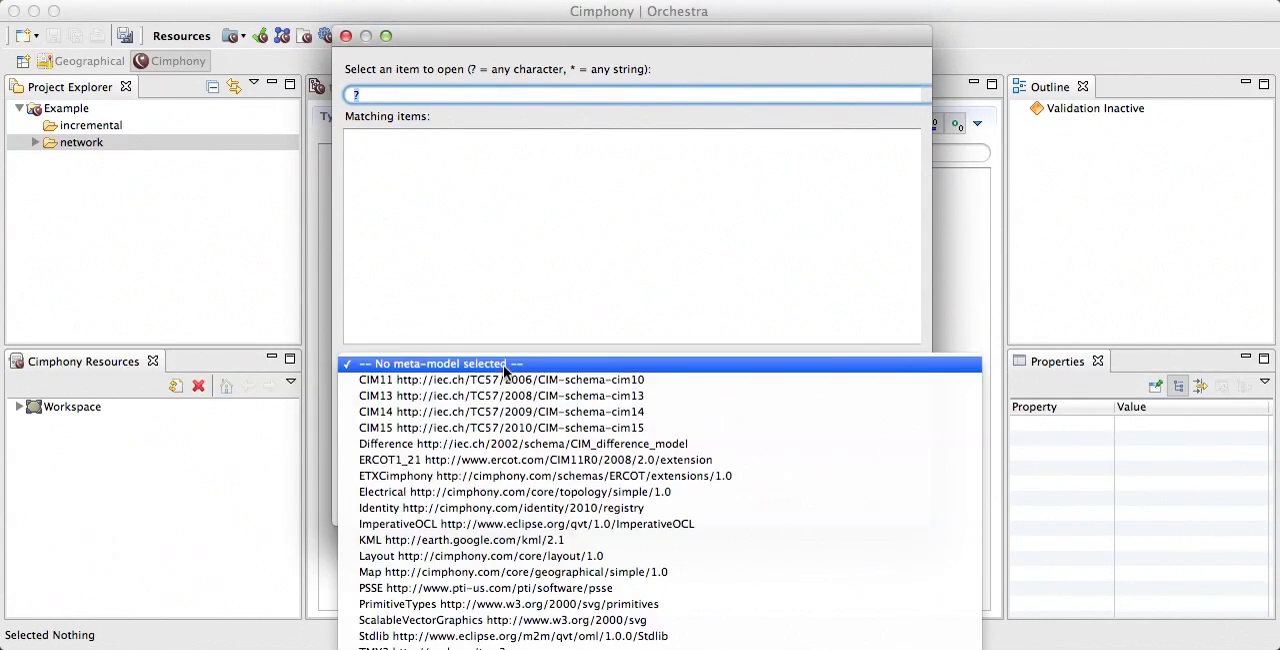
pyautogui.click(510, 428)
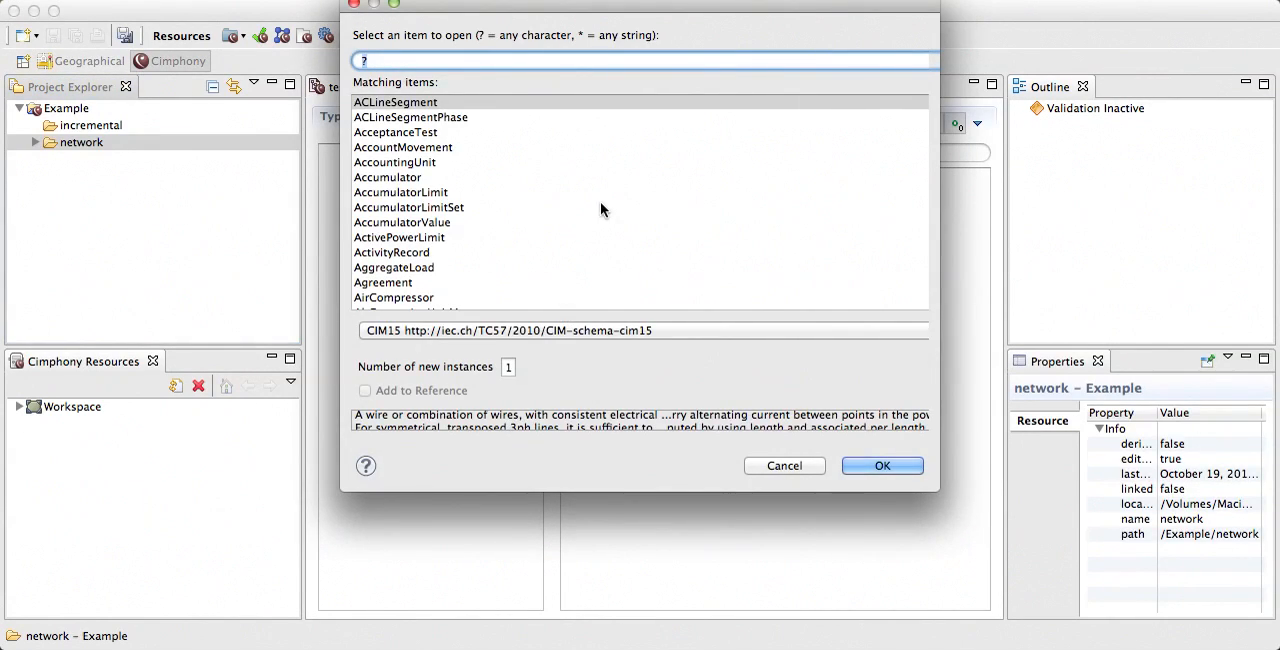
pyautogui.write('Geogr')
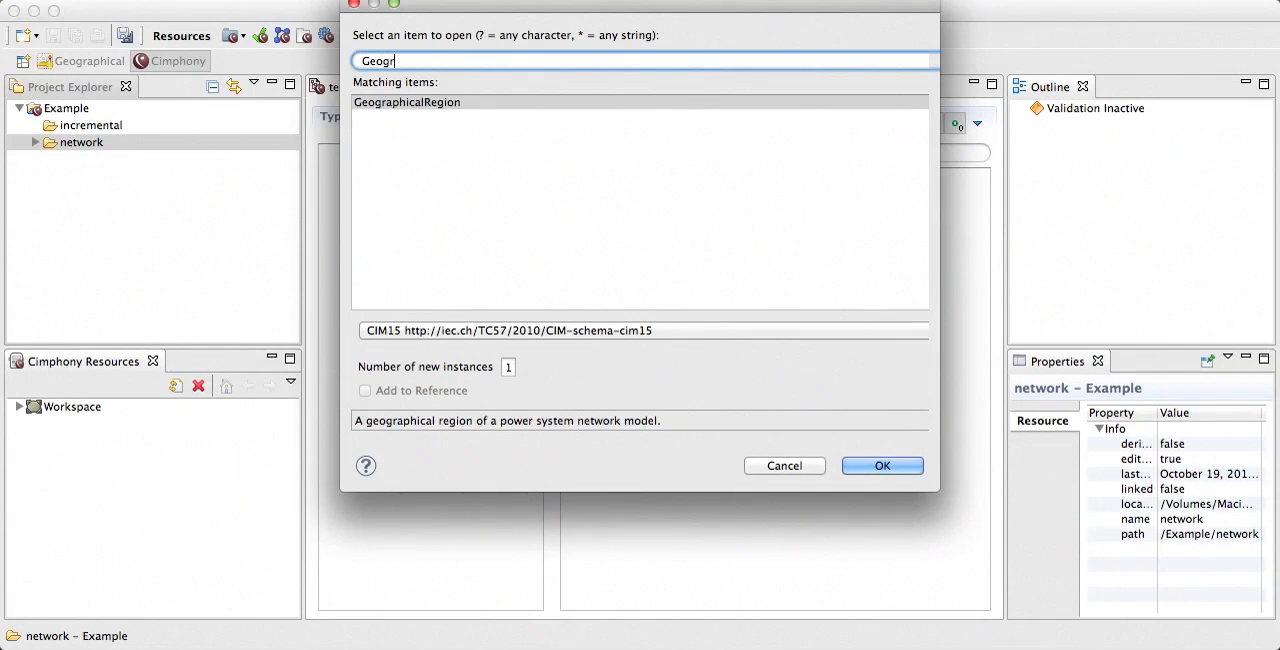
pyautogui.click(420, 101)
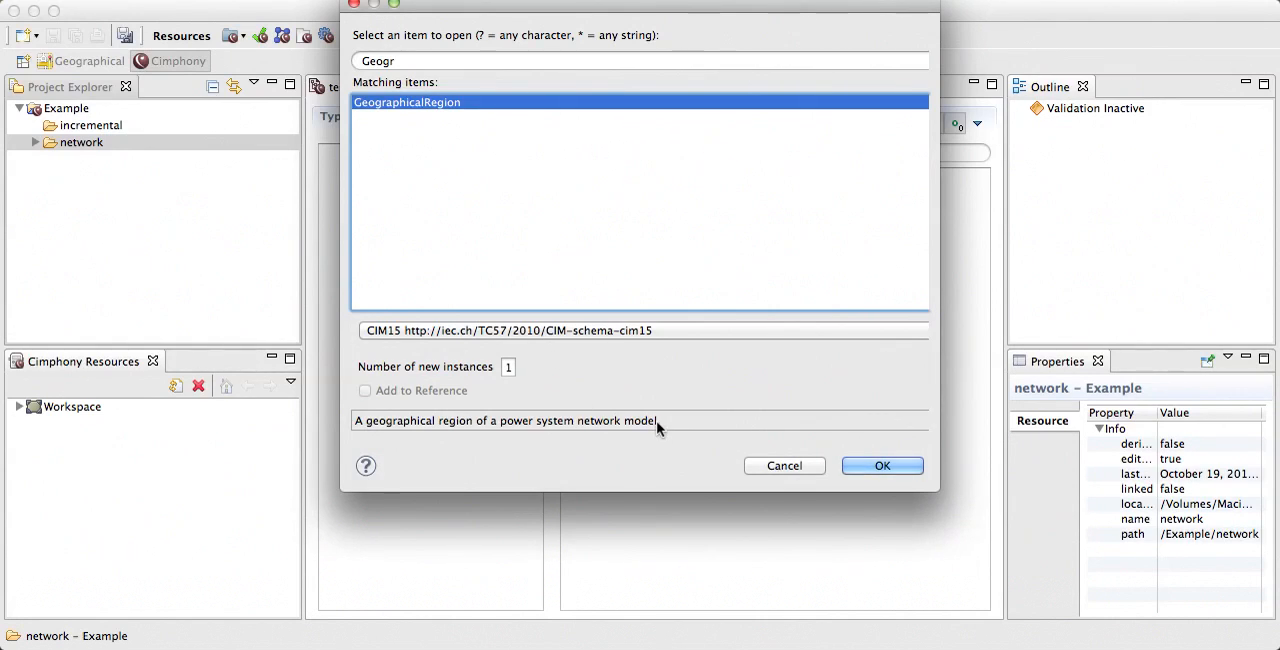
pyautogui.click(892, 465)
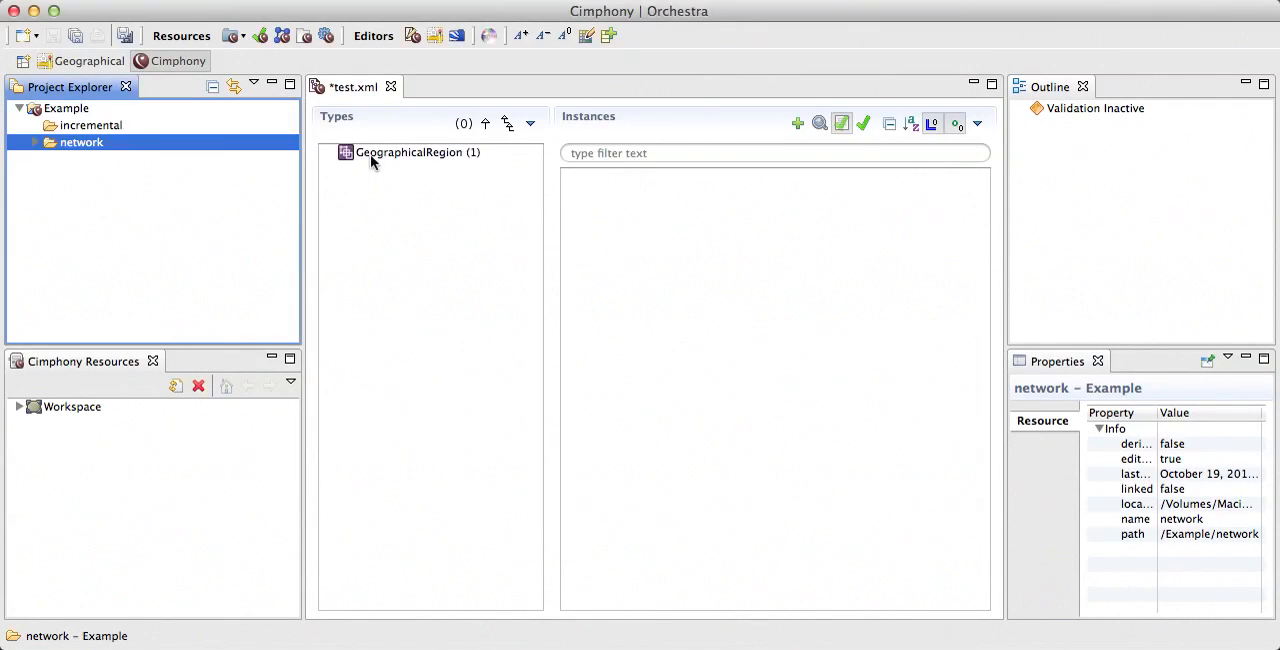
# Step: Set the name of the new GeographicalRegion instance to Scotland
pyautogui.click(444, 153)
pyautogui.click(602, 176)
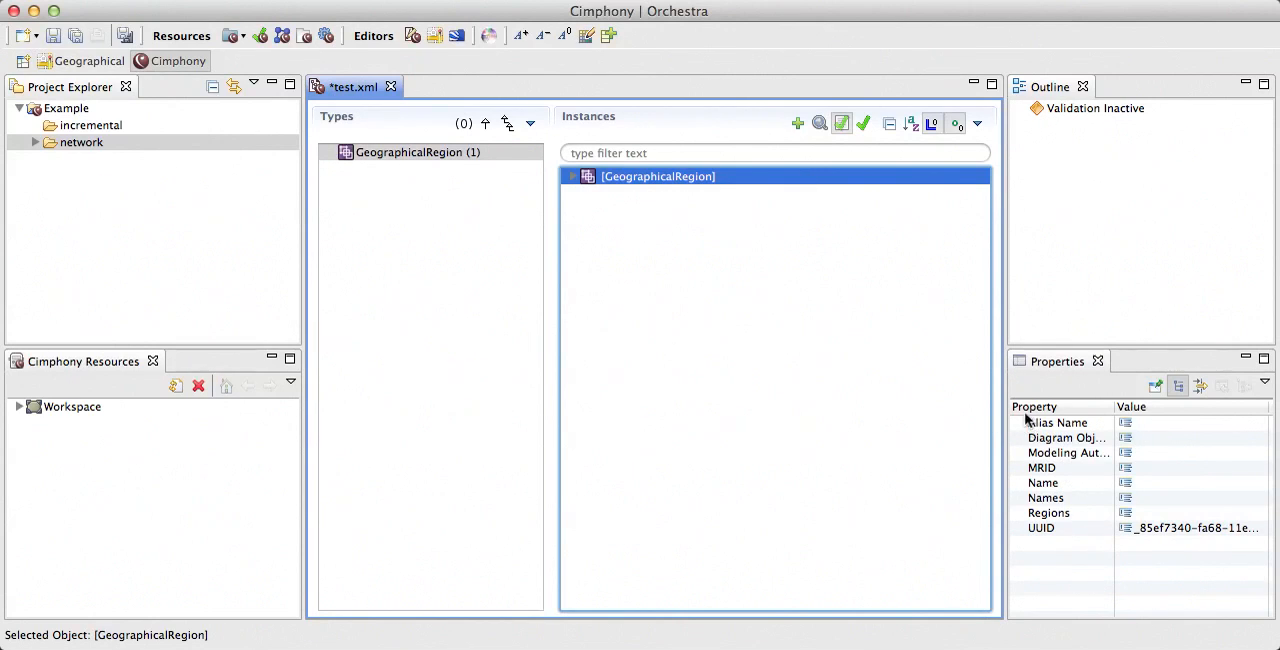
pyautogui.click(1154, 485)
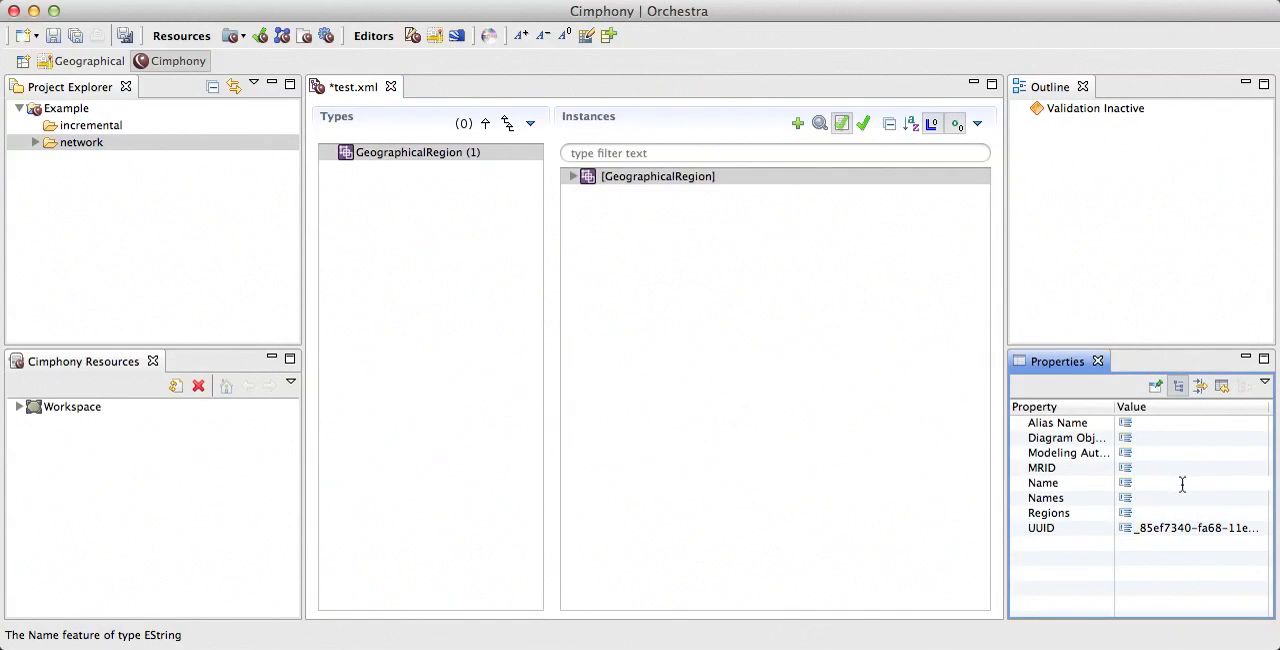
pyautogui.write('Scotland')
pyautogui.press('Return')
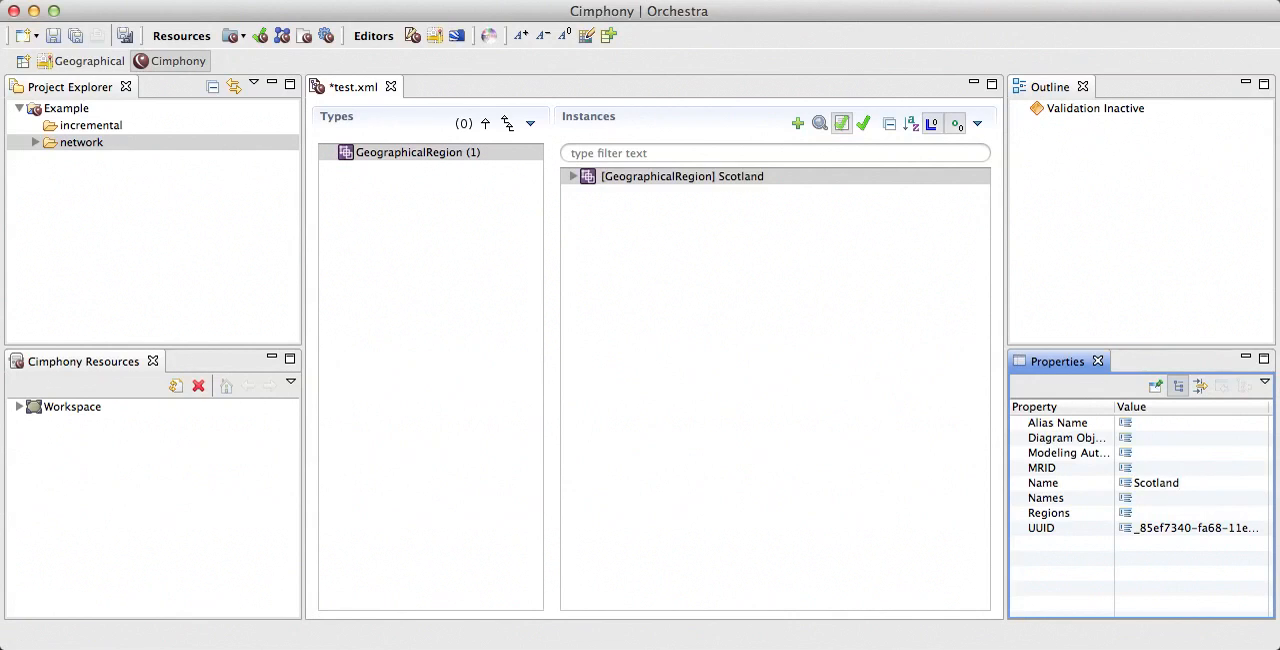
# Step: Examine the attributes and references of the Scotland region in the instance tree, then collapse it again
pyautogui.click(571, 179)
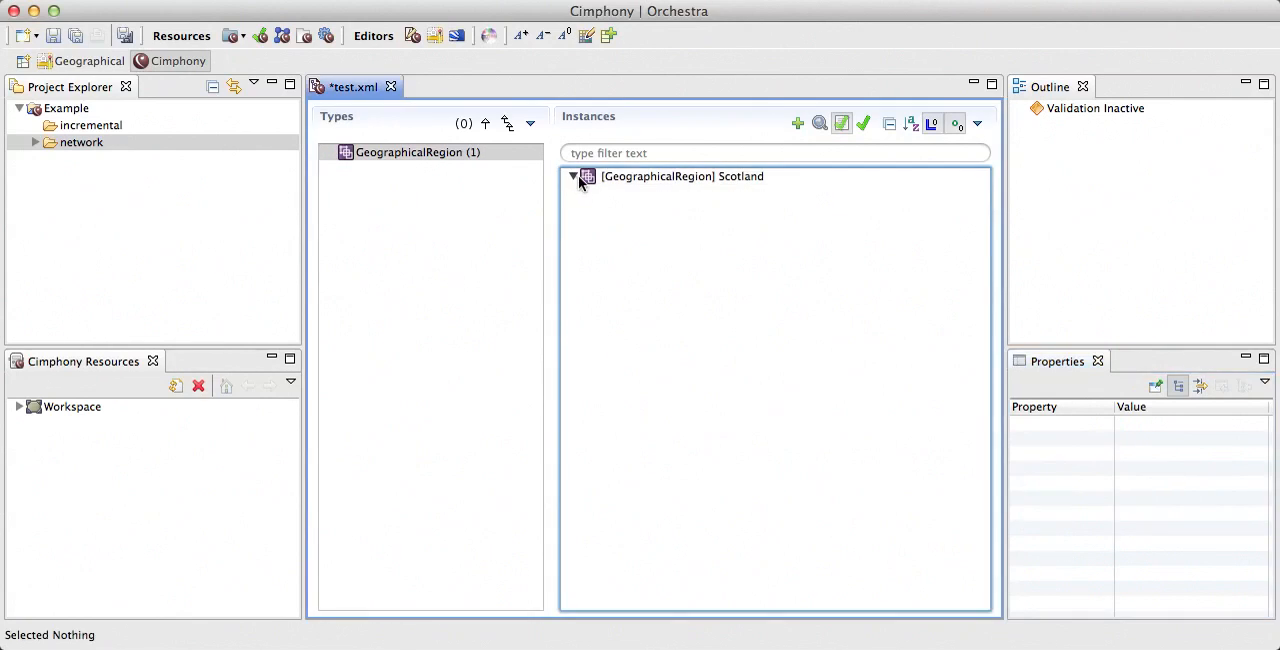
pyautogui.click(576, 176)
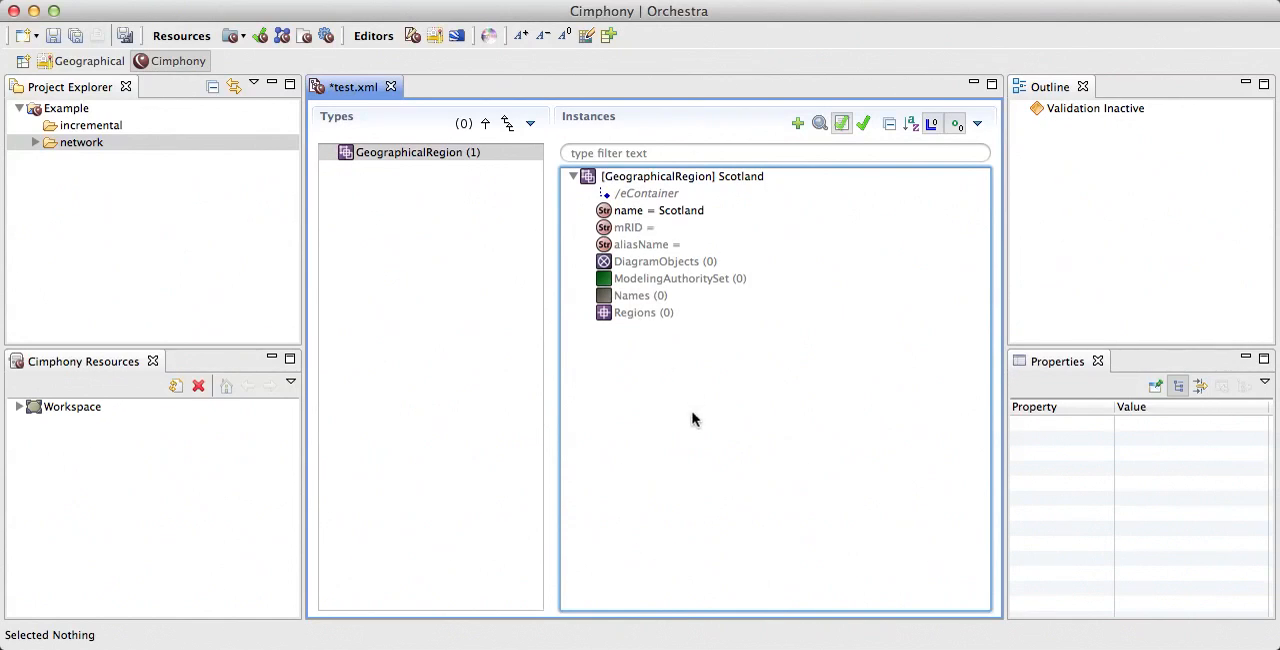
pyautogui.click(573, 176)
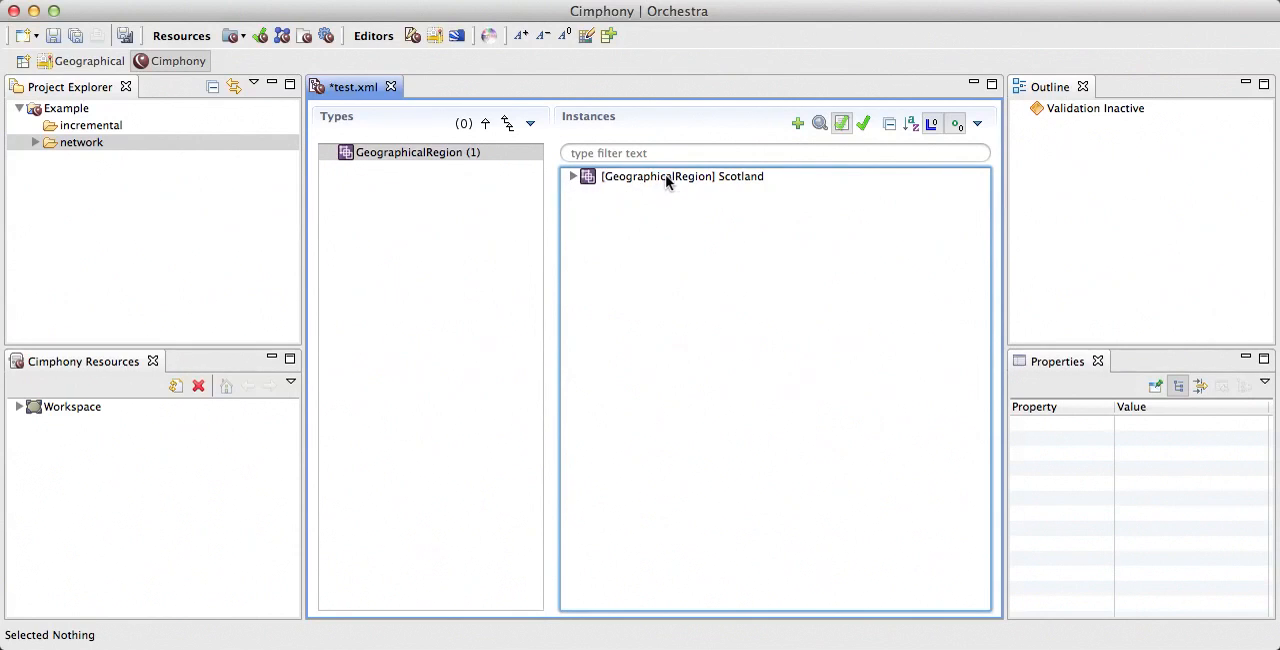
pyautogui.click(672, 177)
pyautogui.click(711, 338)
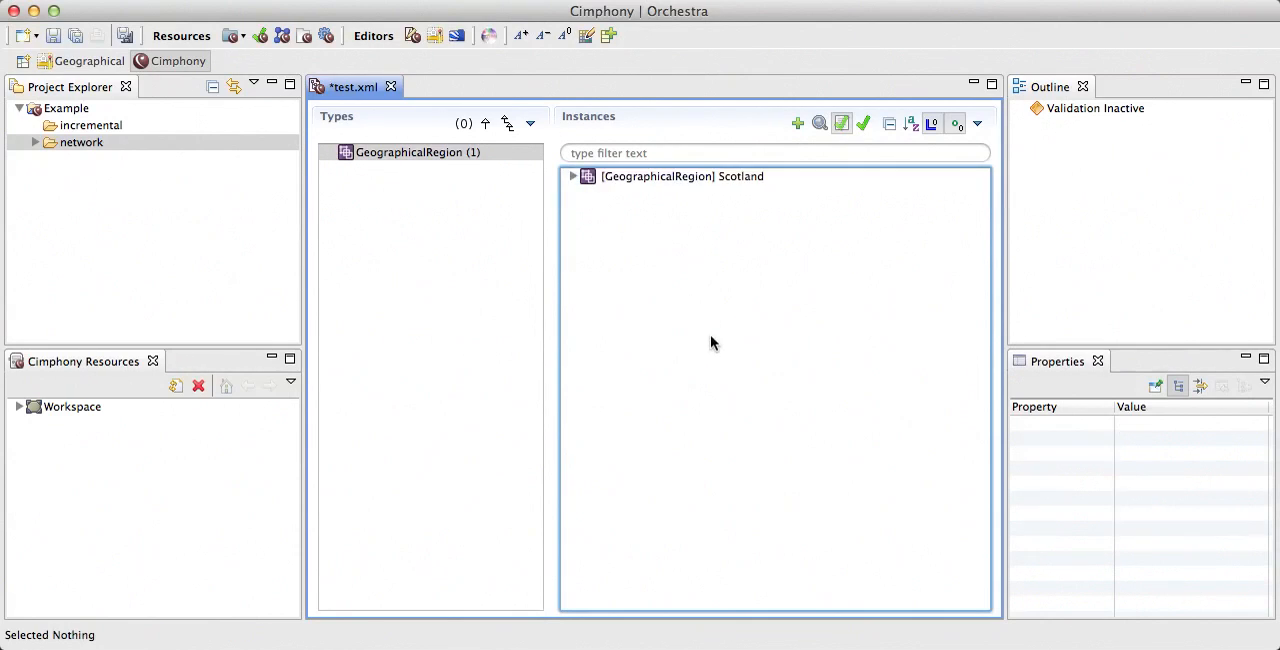
# Step: Open test.xml in the Google Maps geospatial editor with the default WGS 84 coordinate system, keeping editing and placement allowed
pyautogui.click(436, 38)
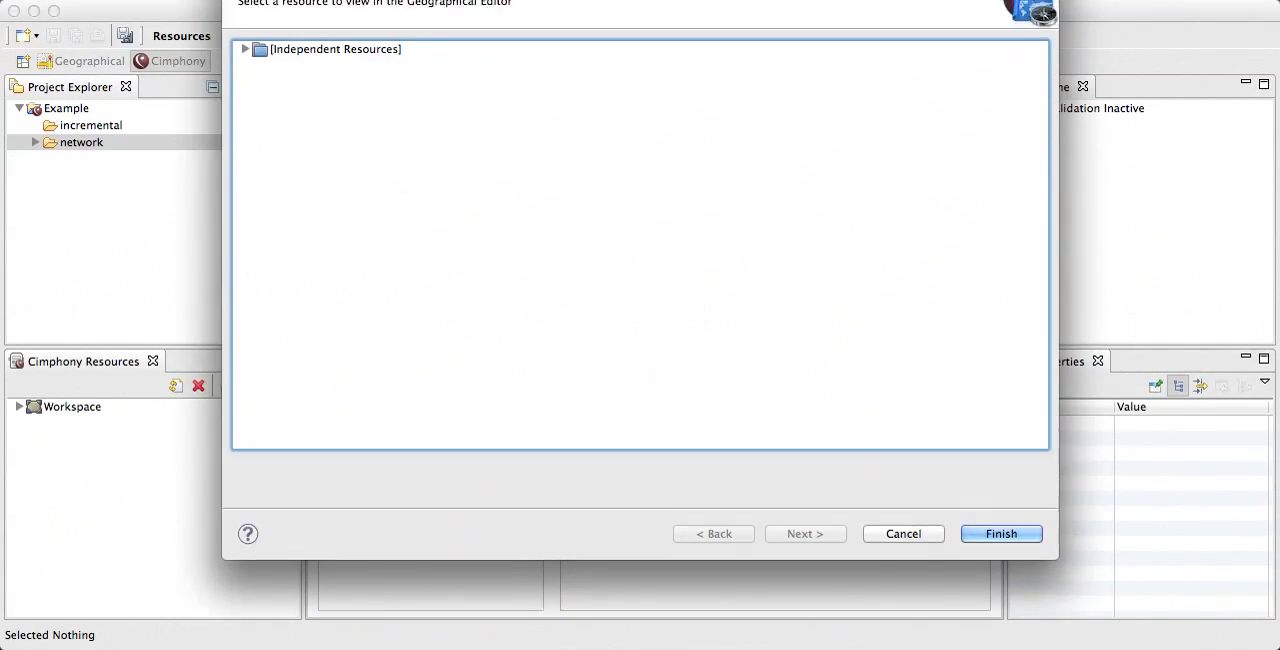
pyautogui.click(238, 120)
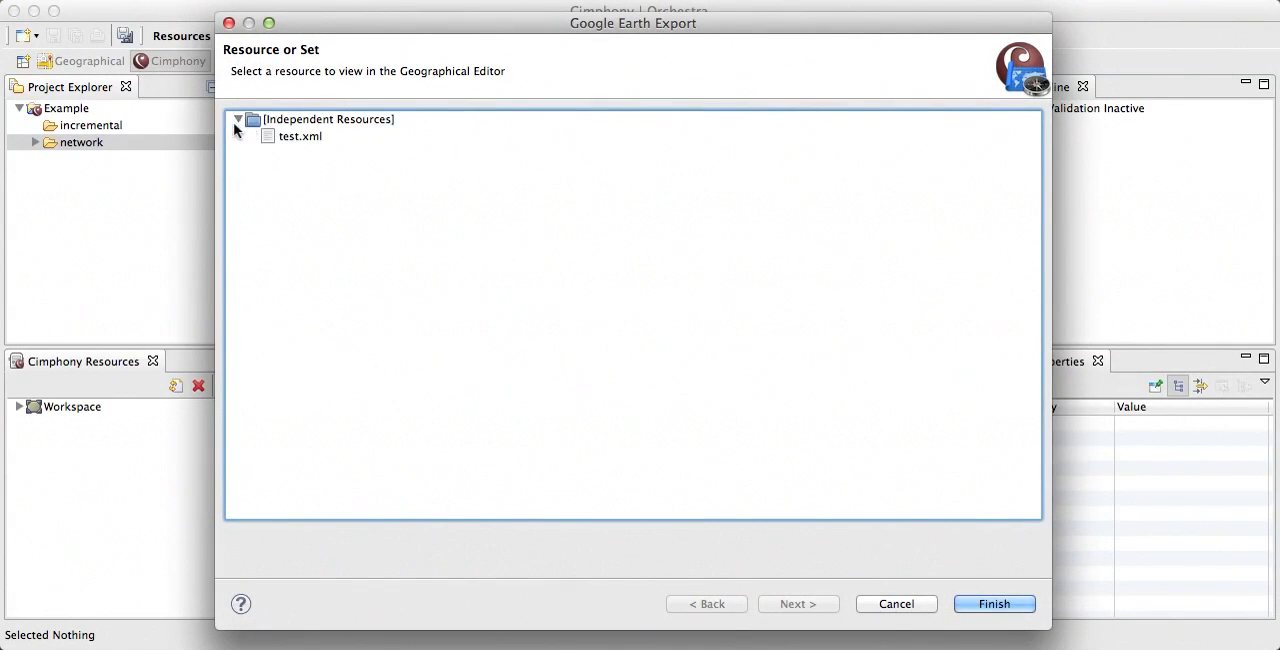
pyautogui.click(328, 124)
pyautogui.click(306, 140)
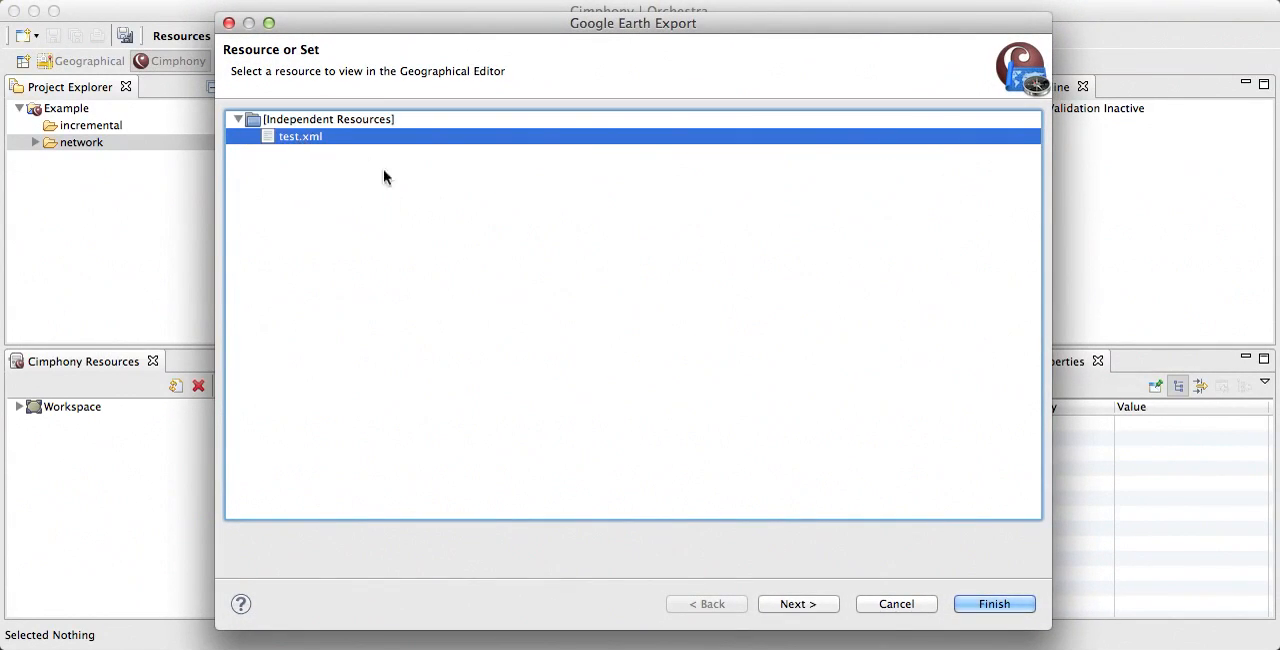
pyautogui.click(797, 604)
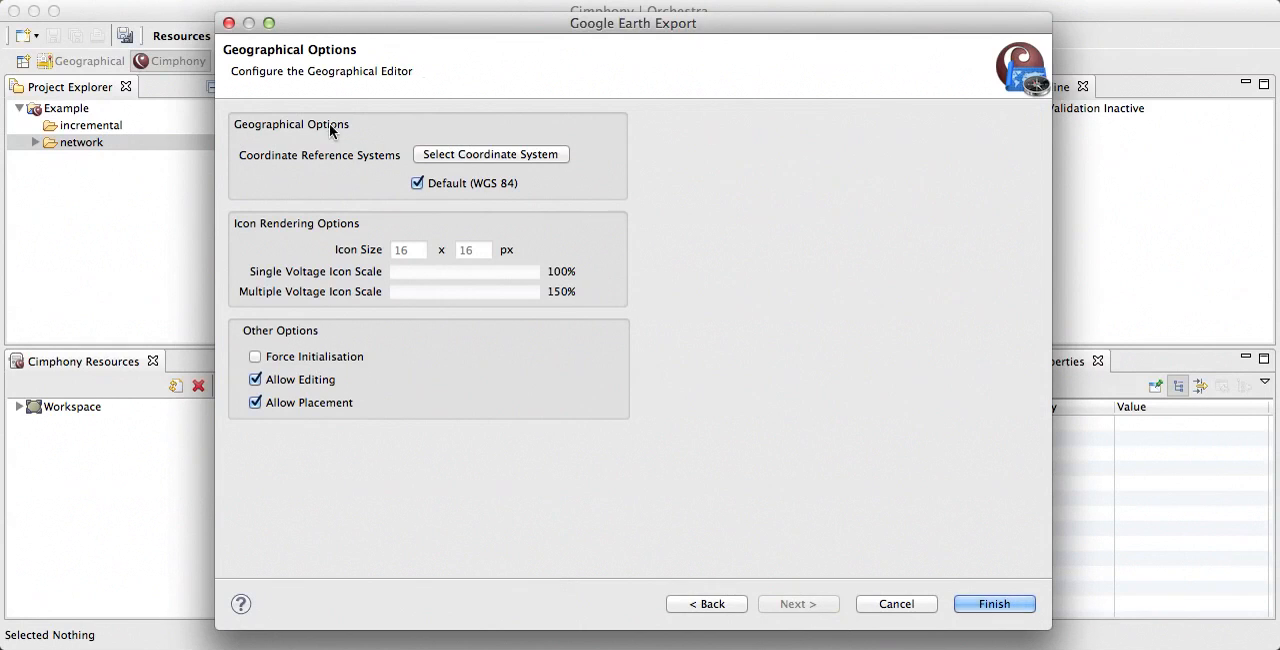
pyautogui.click(471, 154)
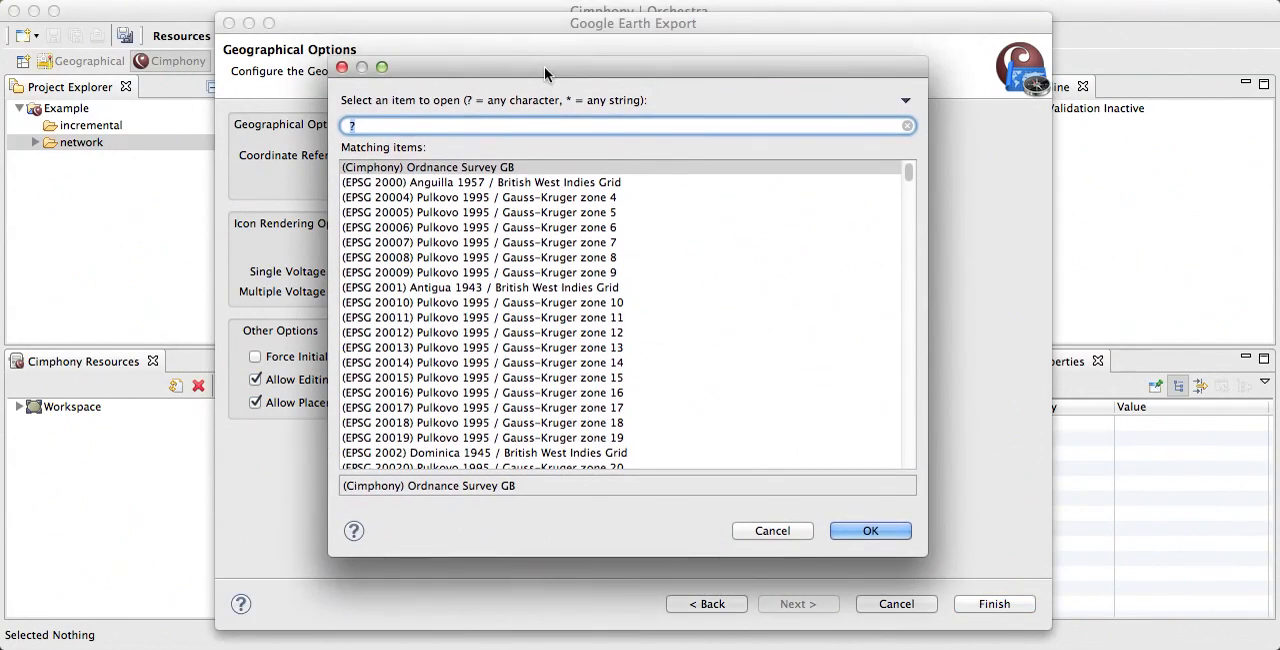
pyautogui.click(773, 531)
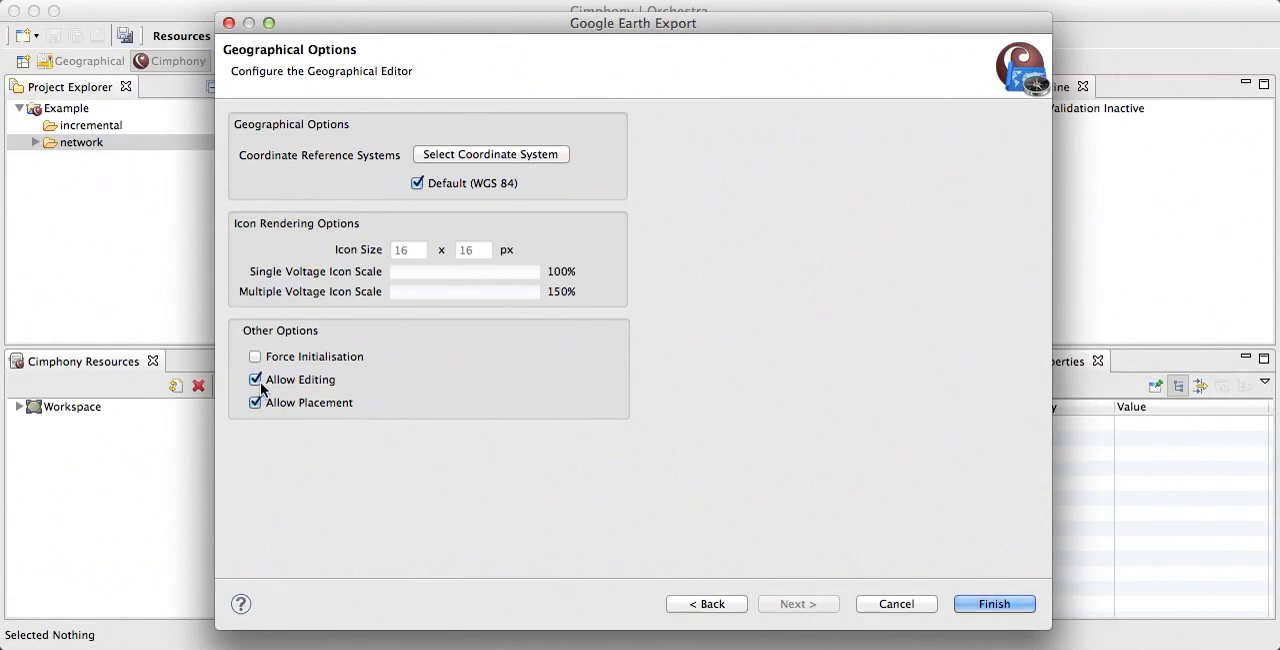
pyautogui.click(998, 604)
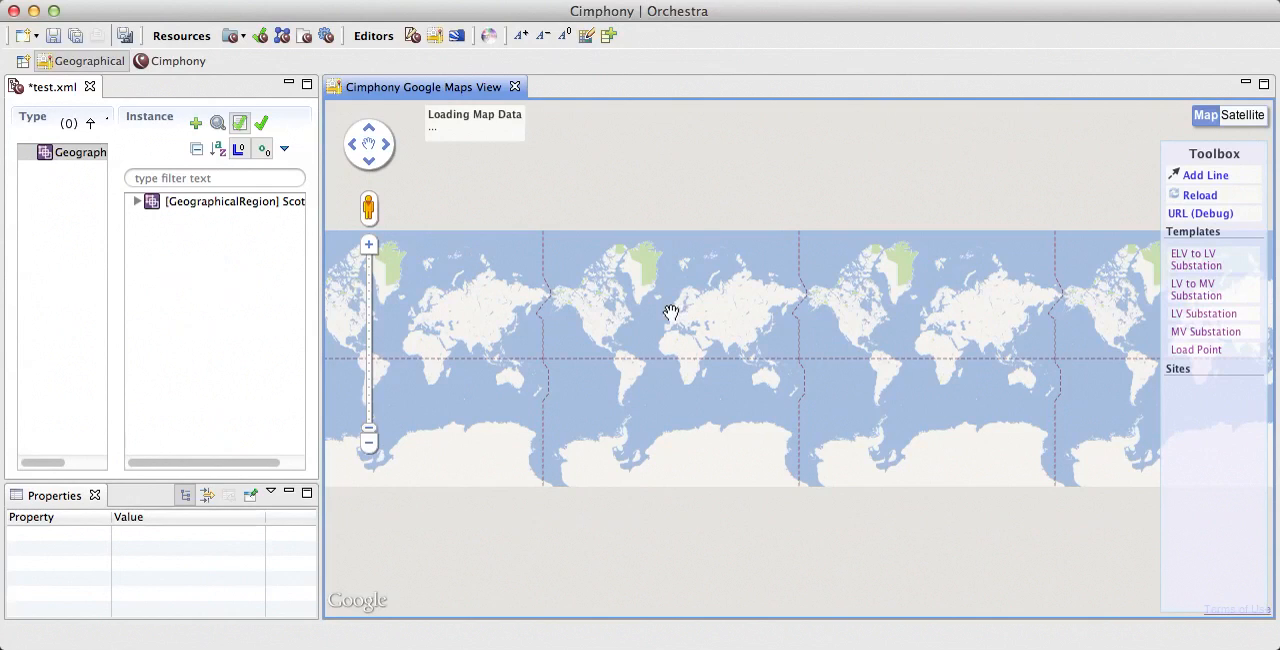
# Step: Centre the map on Scotland and northern England at a scale that shows Glasgow, Edinburgh and Carlisle
pyautogui.click(370, 247)
pyautogui.click(370, 247)
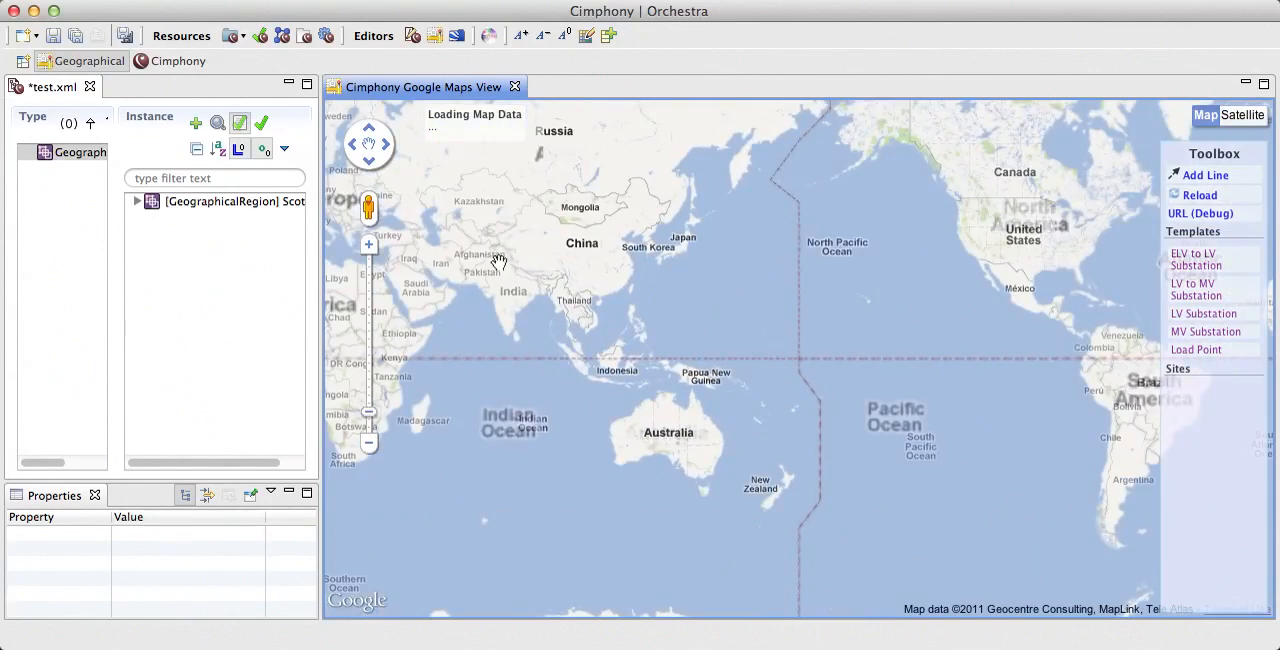
pyautogui.moveTo(499, 261); pyautogui.dragTo(920, 475)
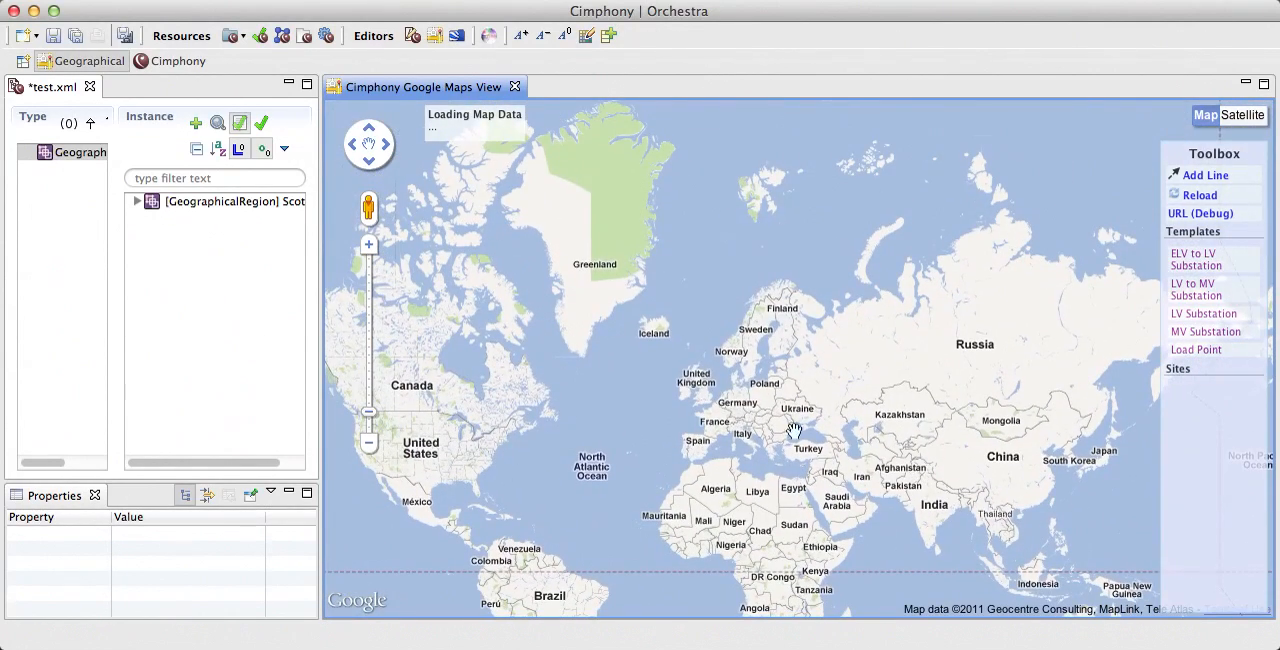
pyautogui.doubleClick(690, 380)
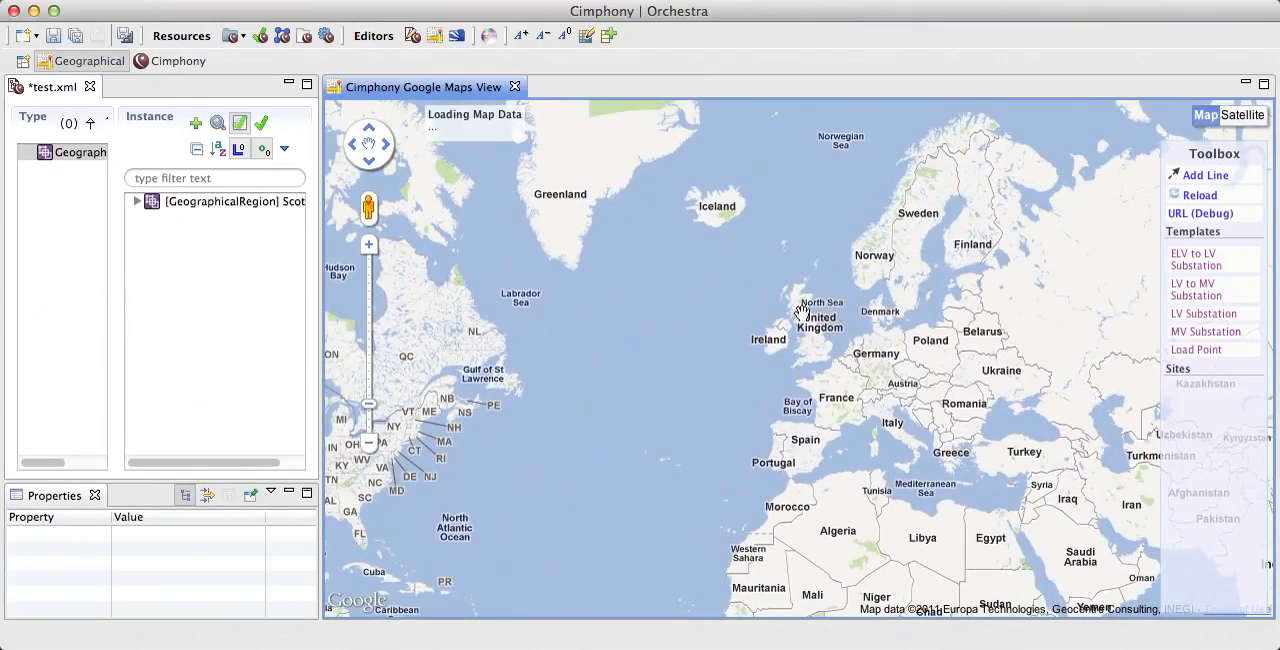
pyautogui.scroll(1, 800, 312)
pyautogui.moveTo(803, 215); pyautogui.dragTo(763, 314)
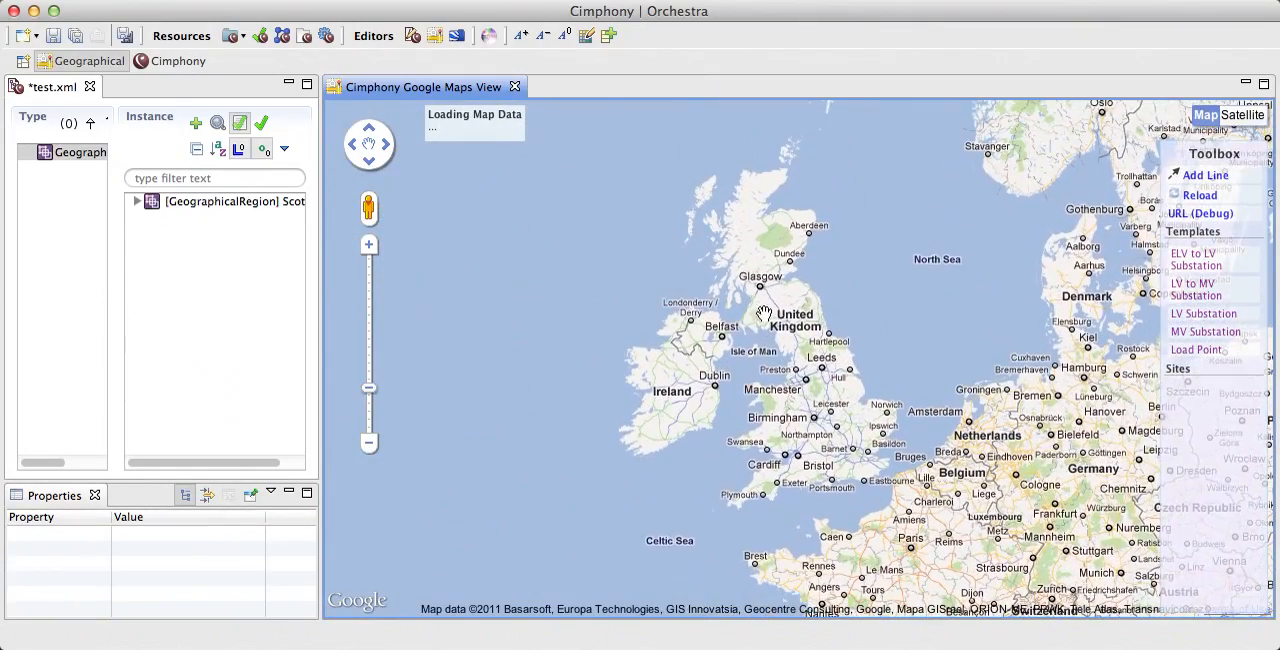
pyautogui.scroll(1, 768, 285)
pyautogui.moveTo(780, 256); pyautogui.dragTo(778, 462)
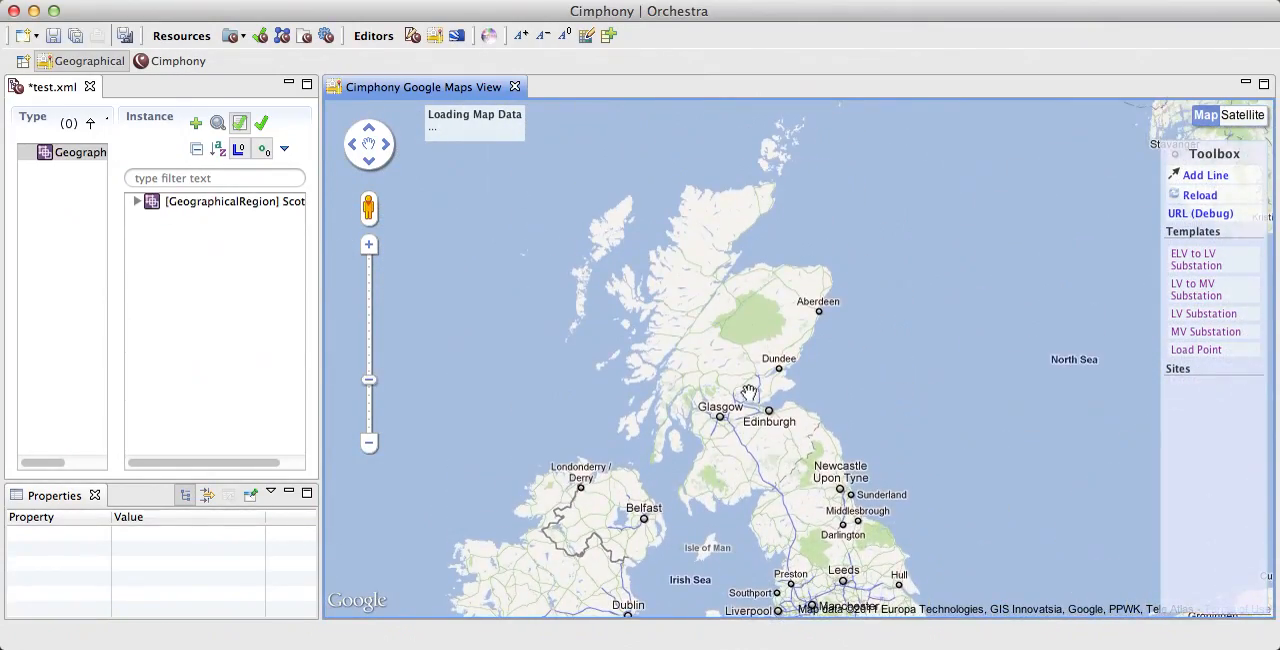
pyautogui.scroll(1, 749, 393)
pyautogui.moveTo(705, 375); pyautogui.dragTo(786, 342)
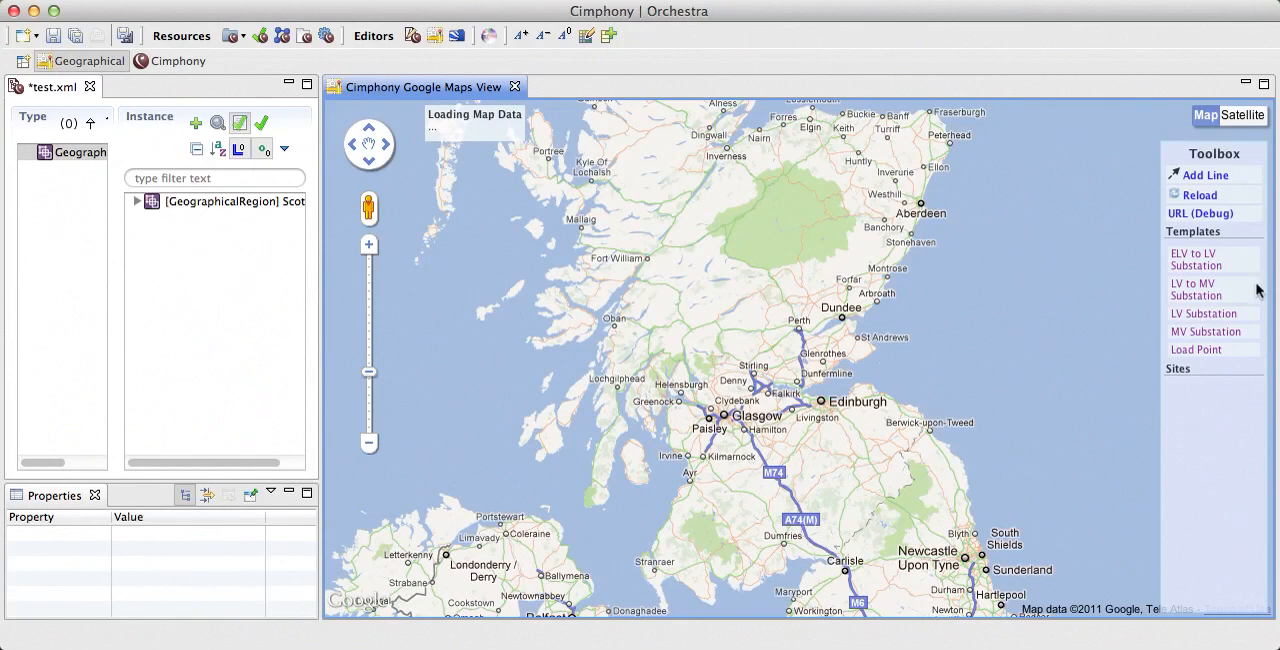
# Step: Place an MV Substation template on the map just north of Carlisle and name it National Grid A
pyautogui.click(1191, 338)
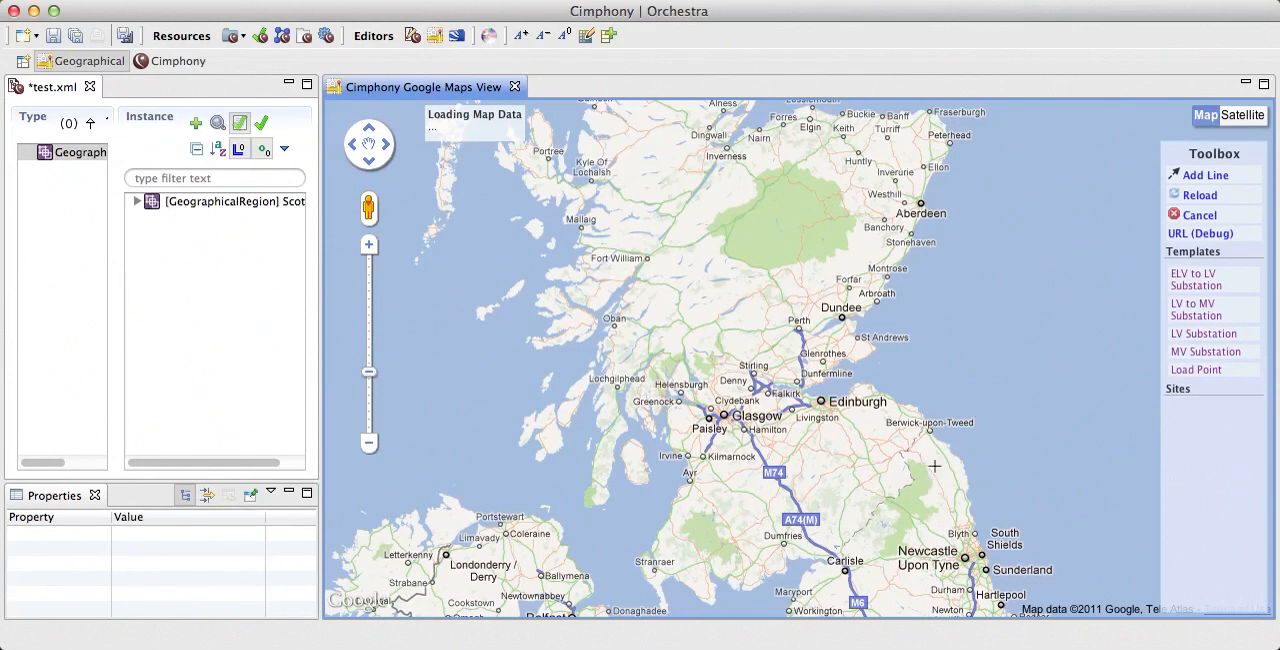
pyautogui.click(847, 553)
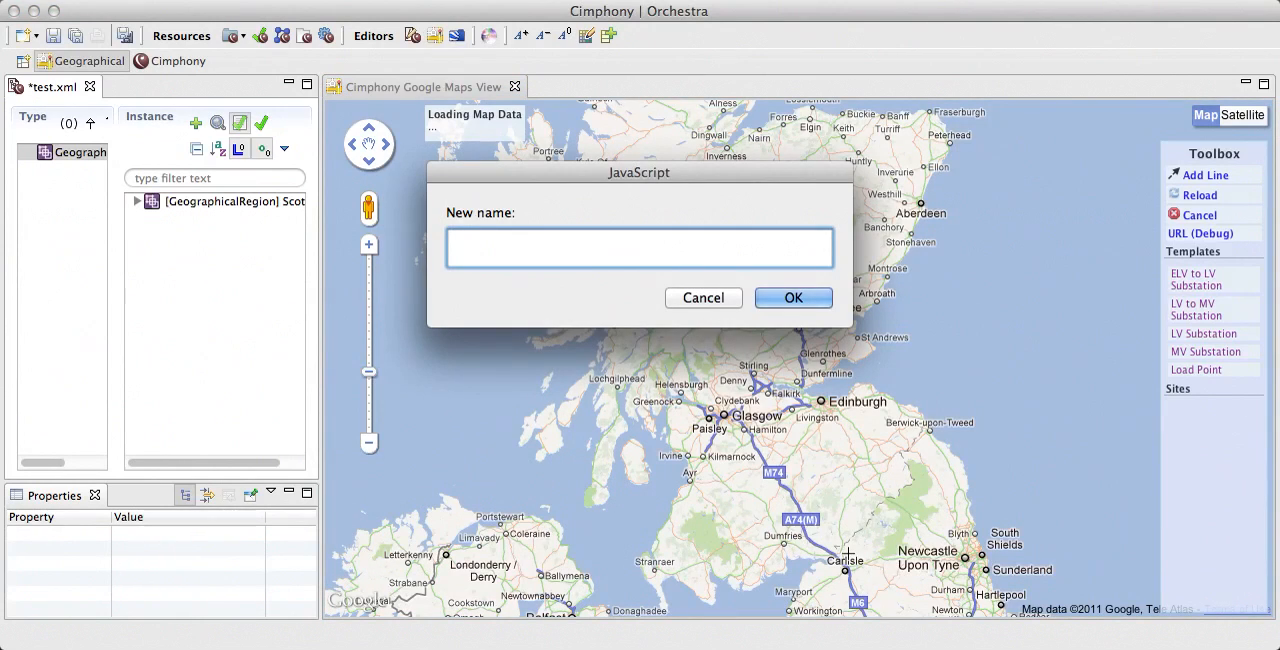
pyautogui.write('National Grid A')
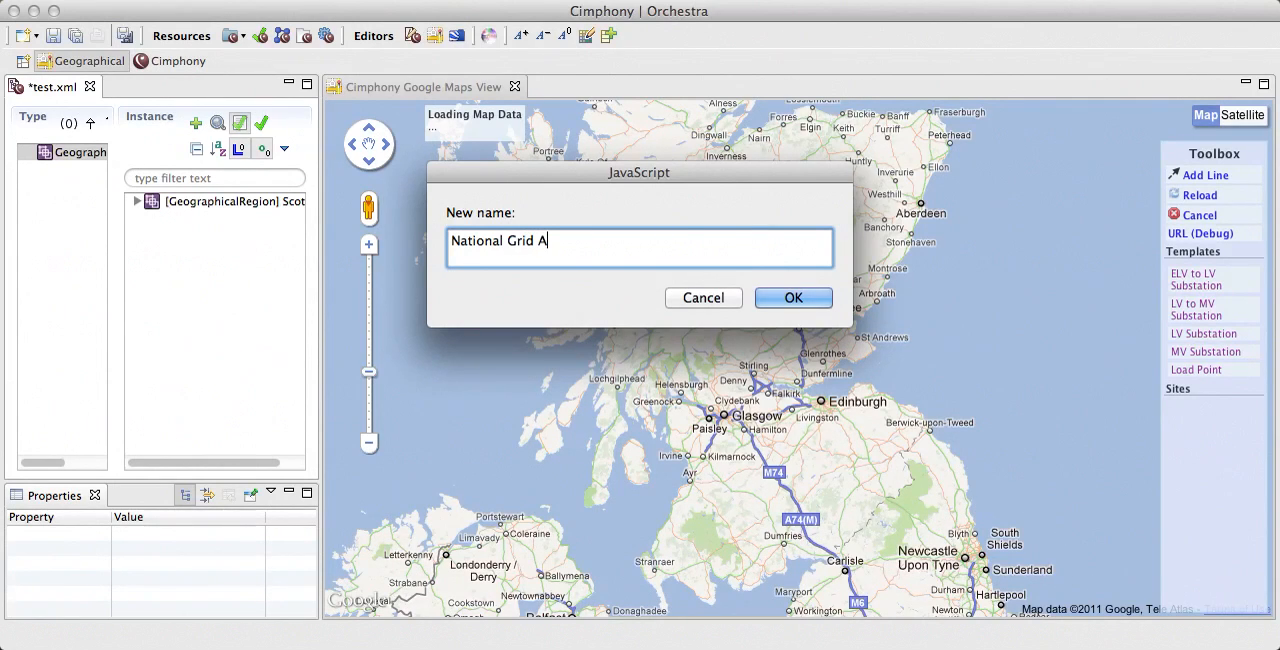
pyautogui.press('Return')
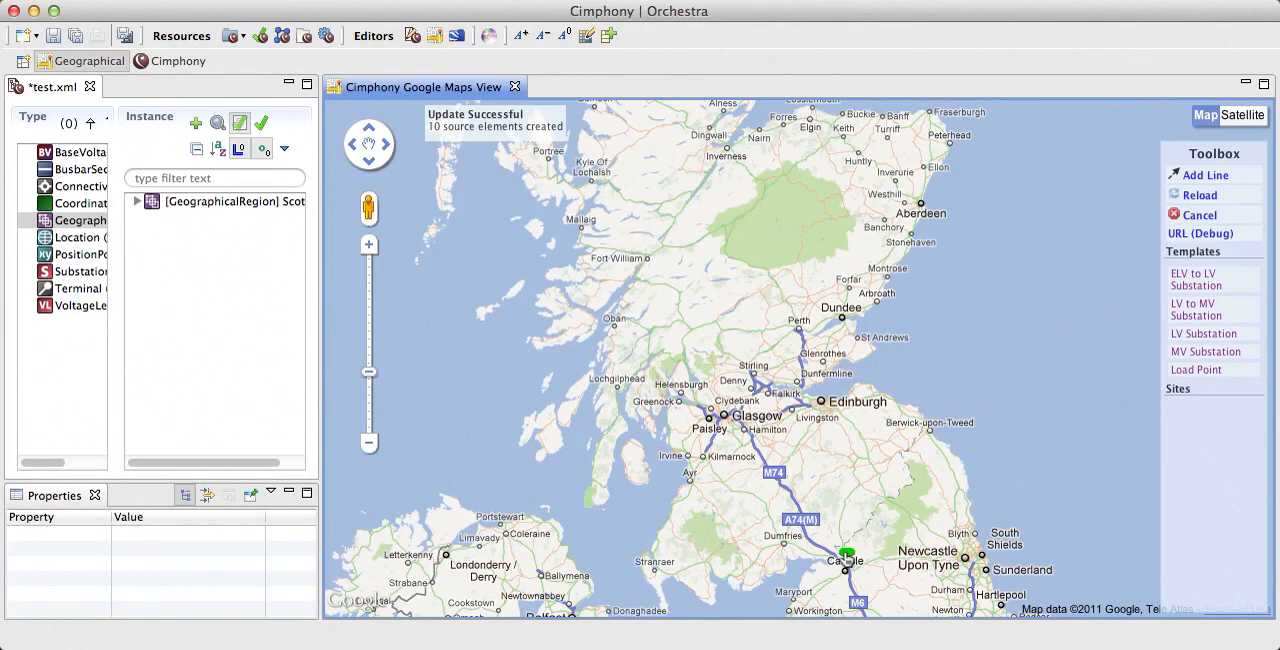
# Step: Widen the type and instance lists, expand the National Grid A substation and hide its empty attributes and references
pyautogui.moveTo(117, 165); pyautogui.dragTo(178, 163)
pyautogui.moveTo(96, 306)
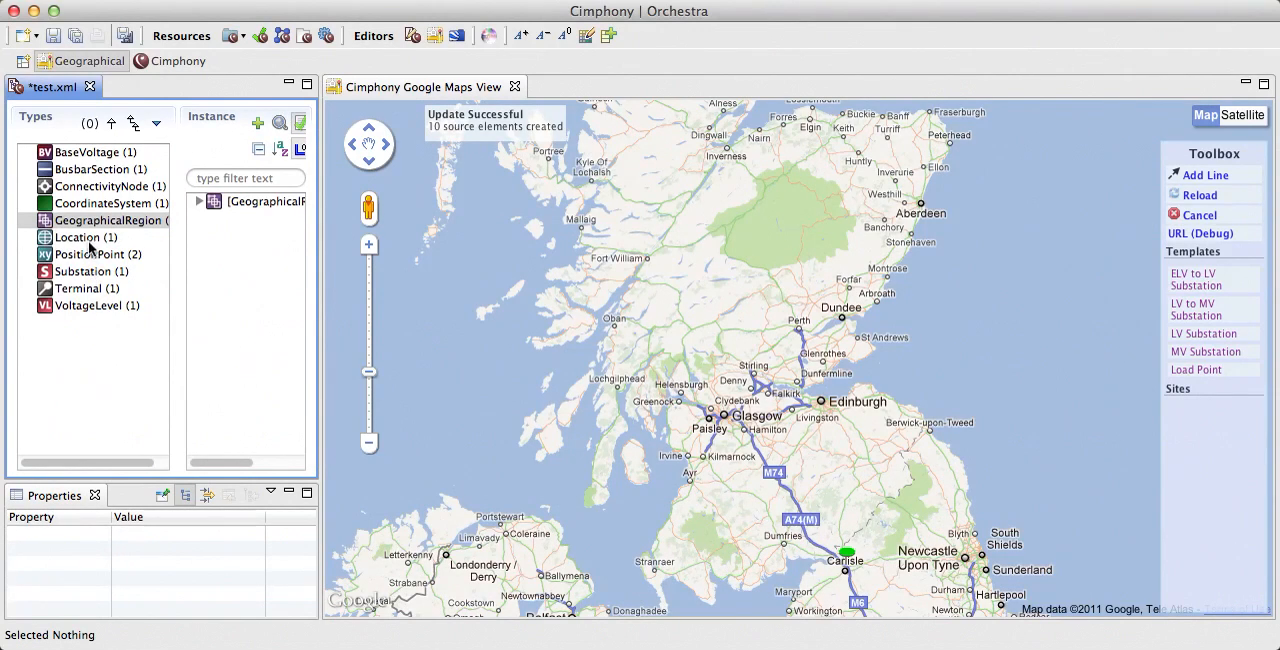
pyautogui.click(96, 272)
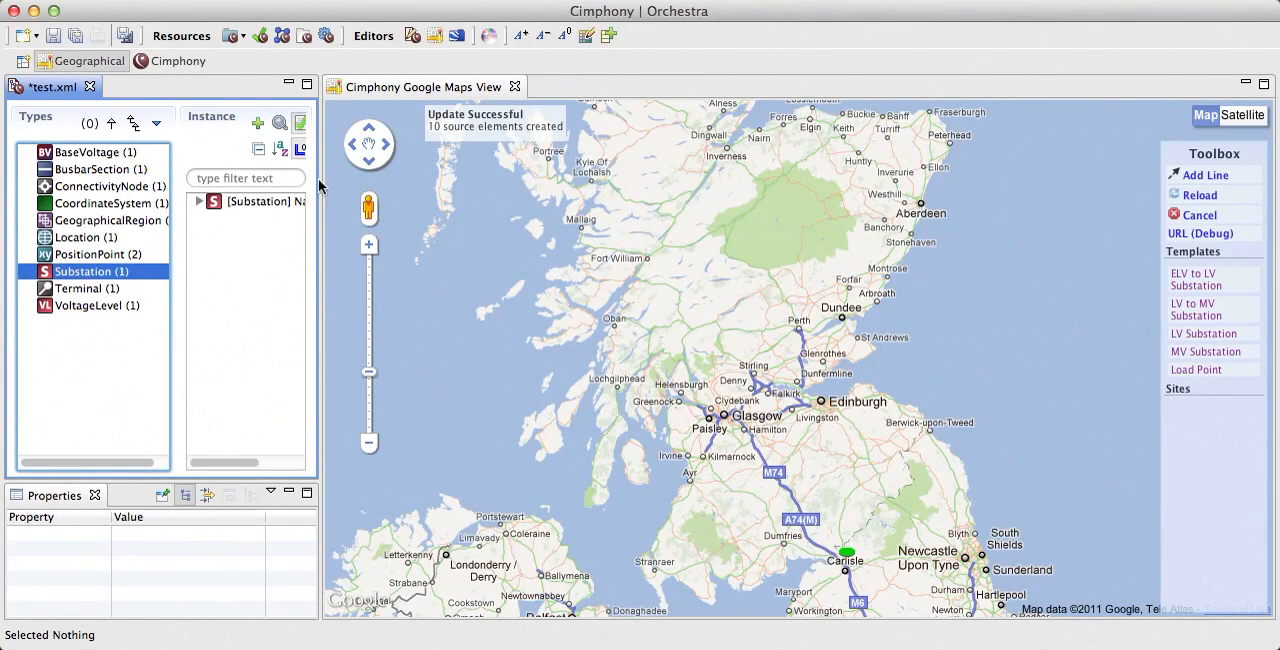
pyautogui.moveTo(322, 185); pyautogui.dragTo(452, 183)
pyautogui.click(270, 203)
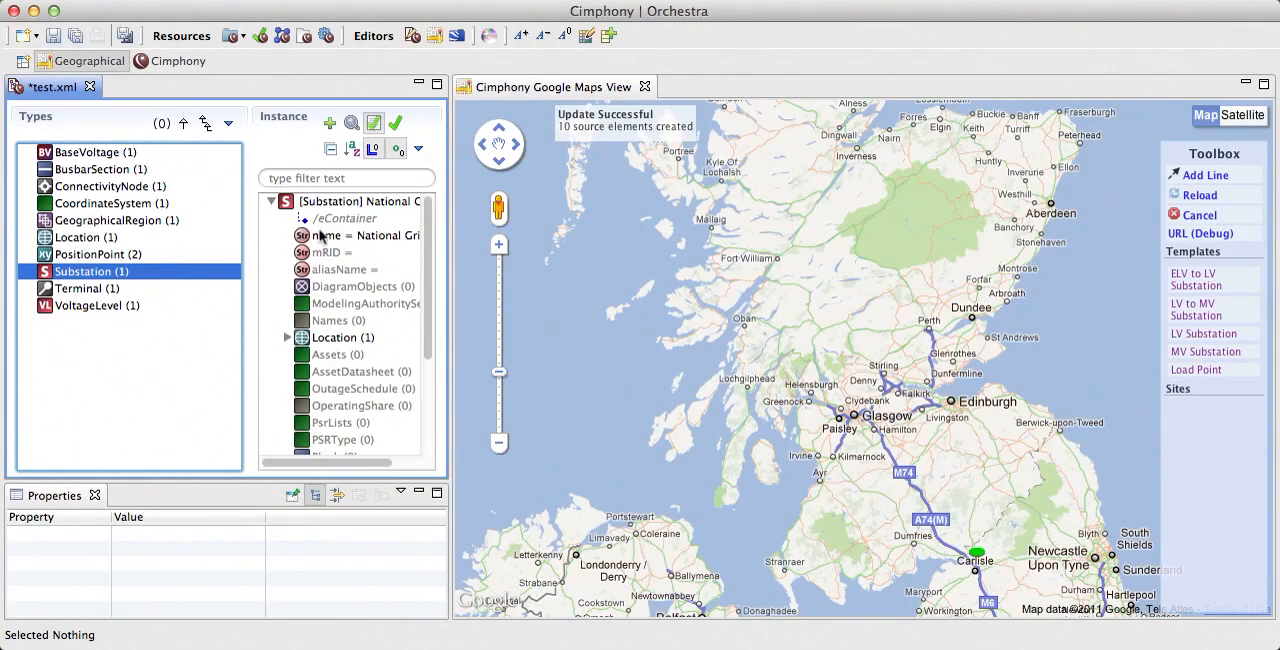
pyautogui.click(373, 151)
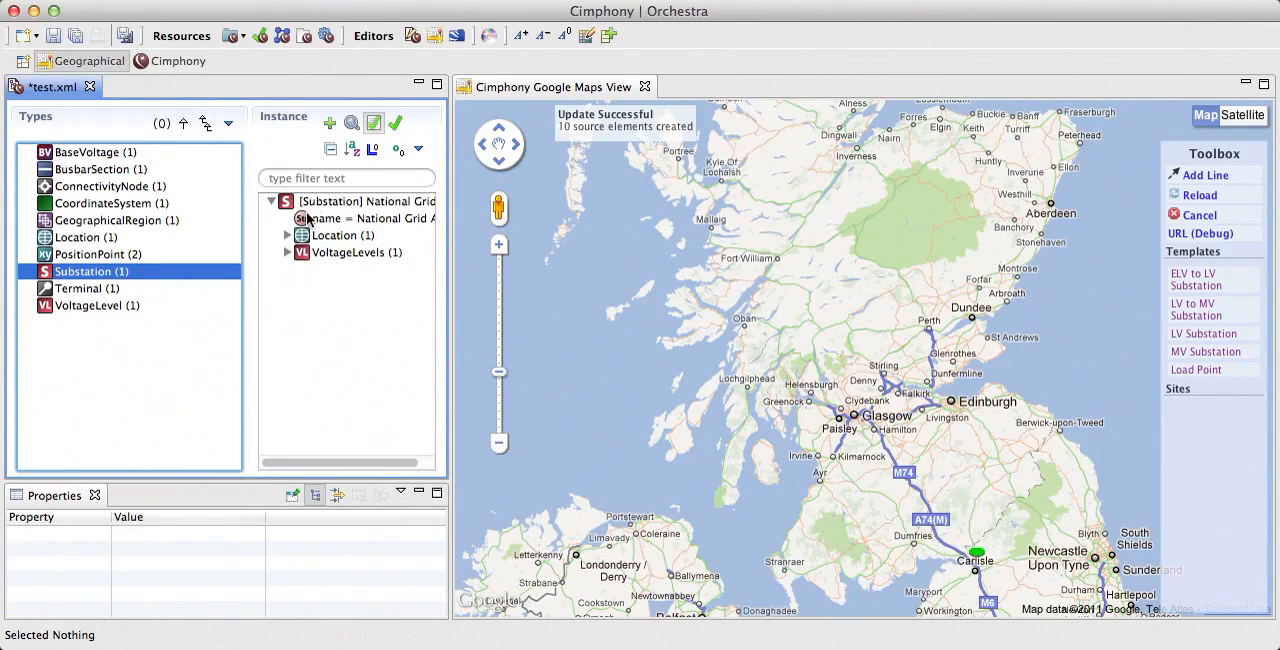
# Step: Examine the MV voltage level of National Grid A, including its base voltage and equipment
pyautogui.click(288, 253)
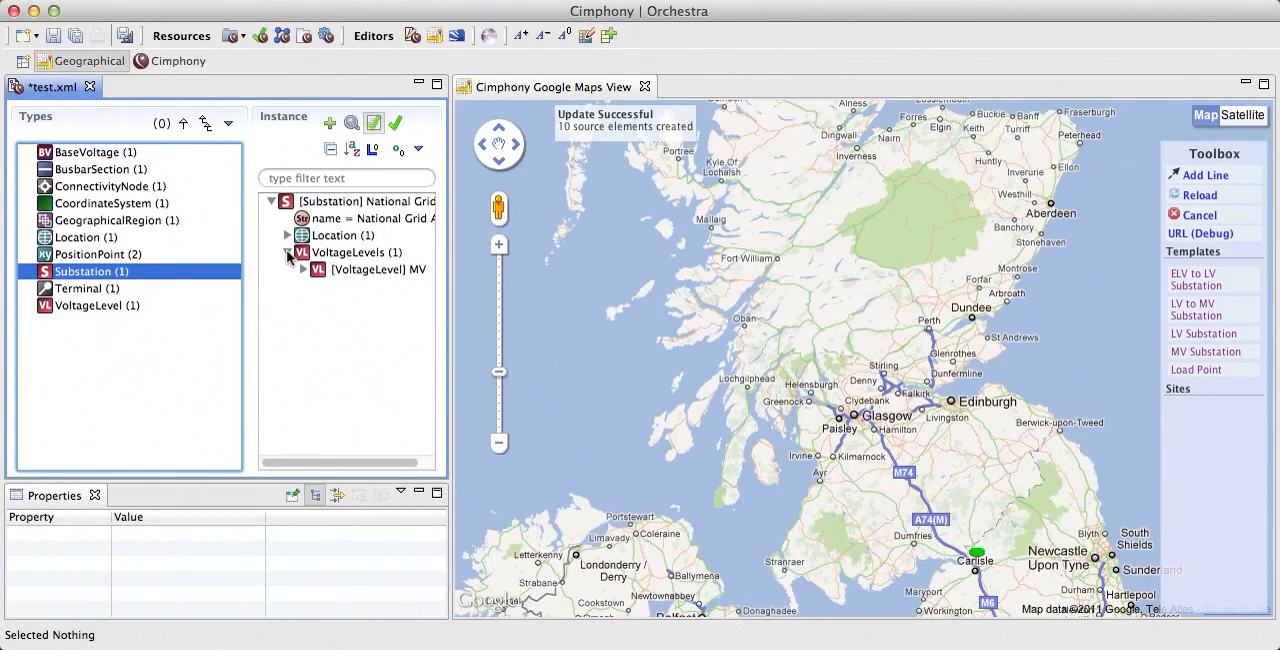
pyautogui.click(303, 269)
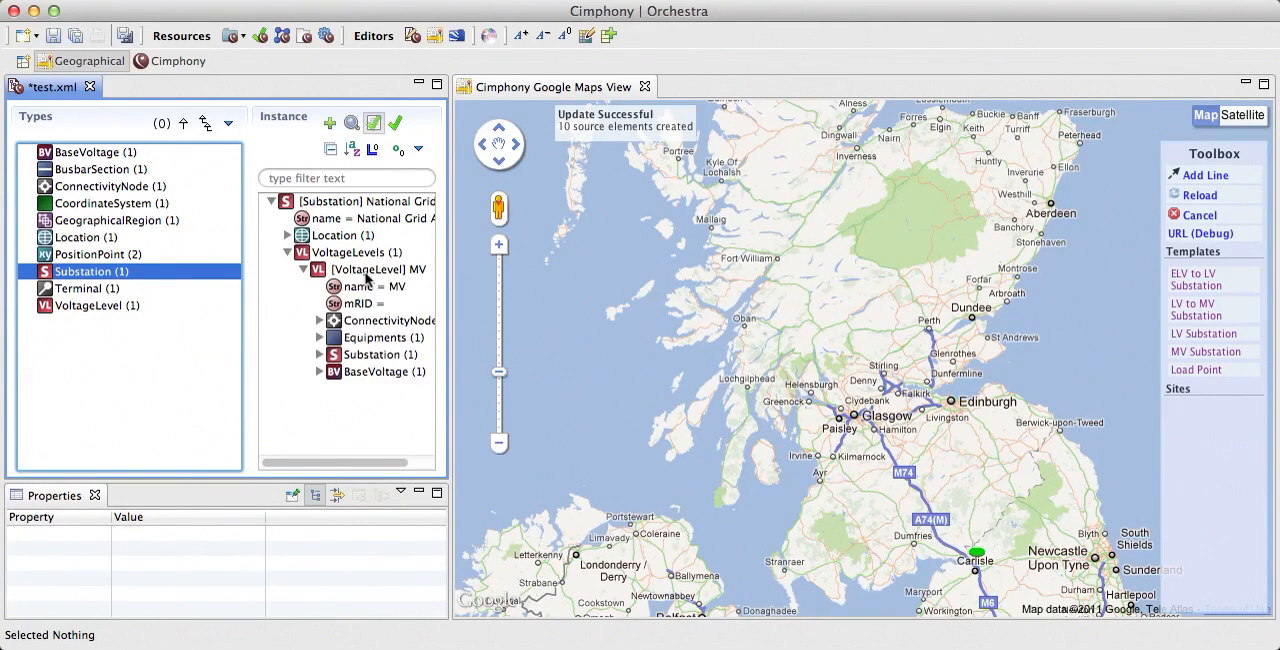
pyautogui.click(319, 372)
pyautogui.click(335, 389)
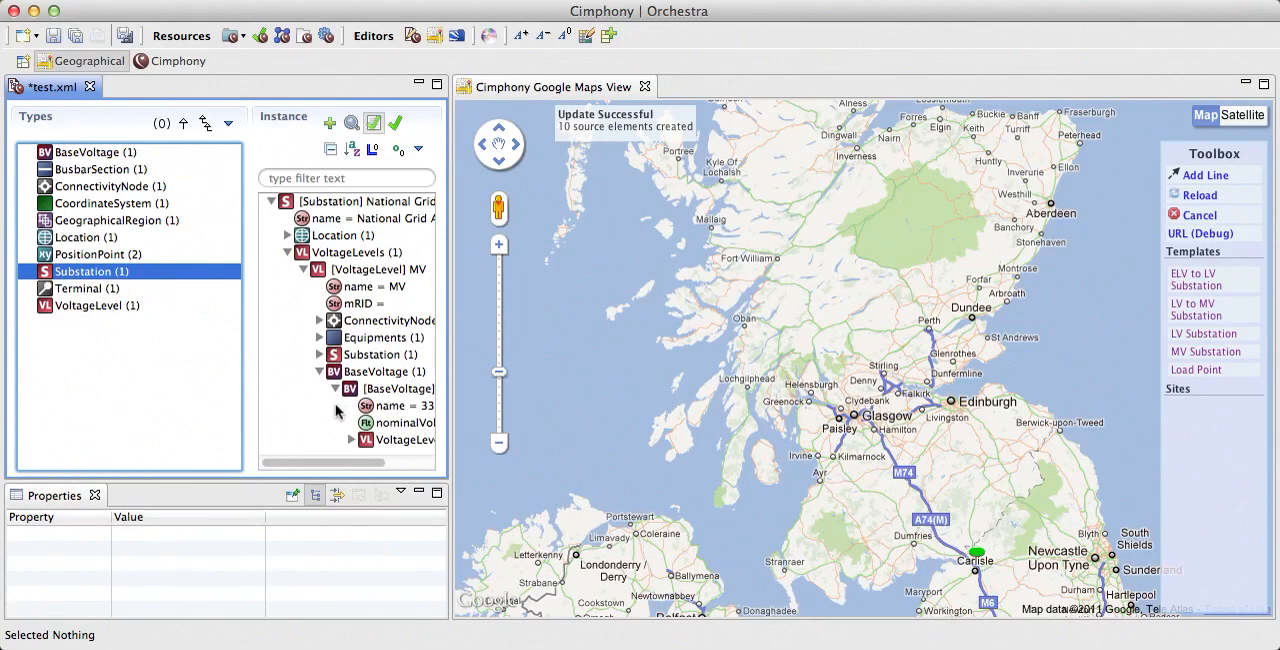
pyautogui.hscroll(-4, 336, 408)
pyautogui.click(336, 391)
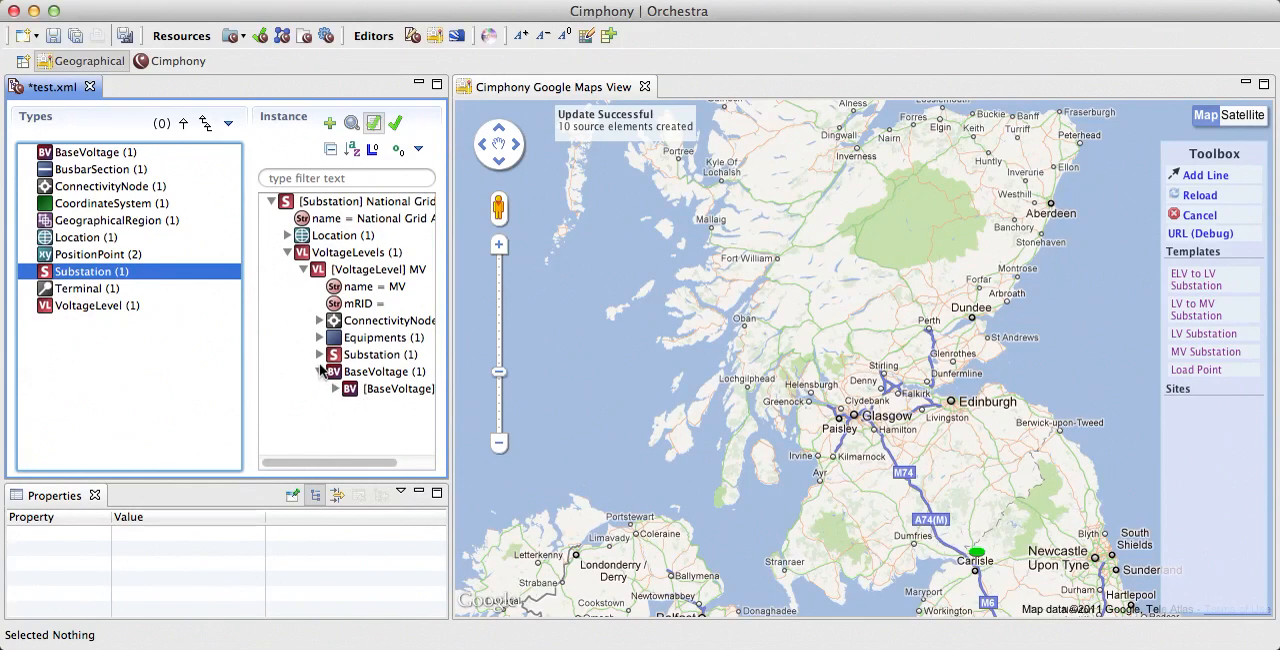
pyautogui.click(320, 371)
pyautogui.click(319, 338)
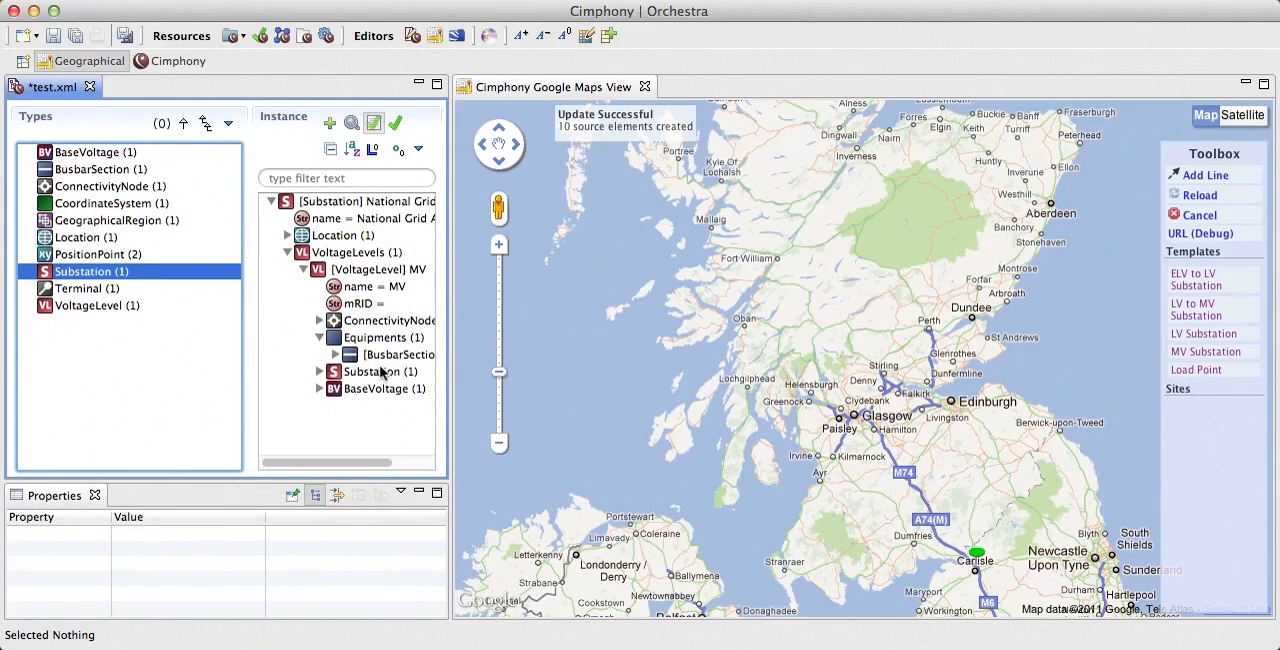
pyautogui.click(319, 338)
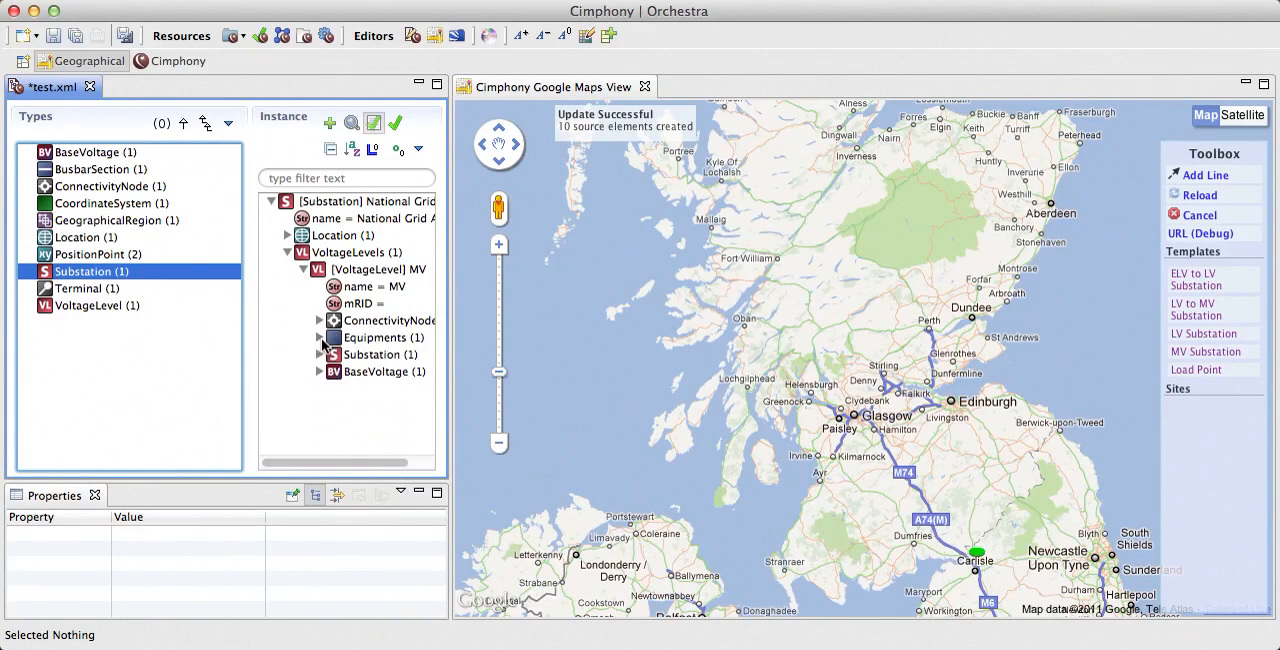
# Step: Place an LV to MV Substation template on the map at Glasgow and name it Glasgow
pyautogui.click(1197, 318)
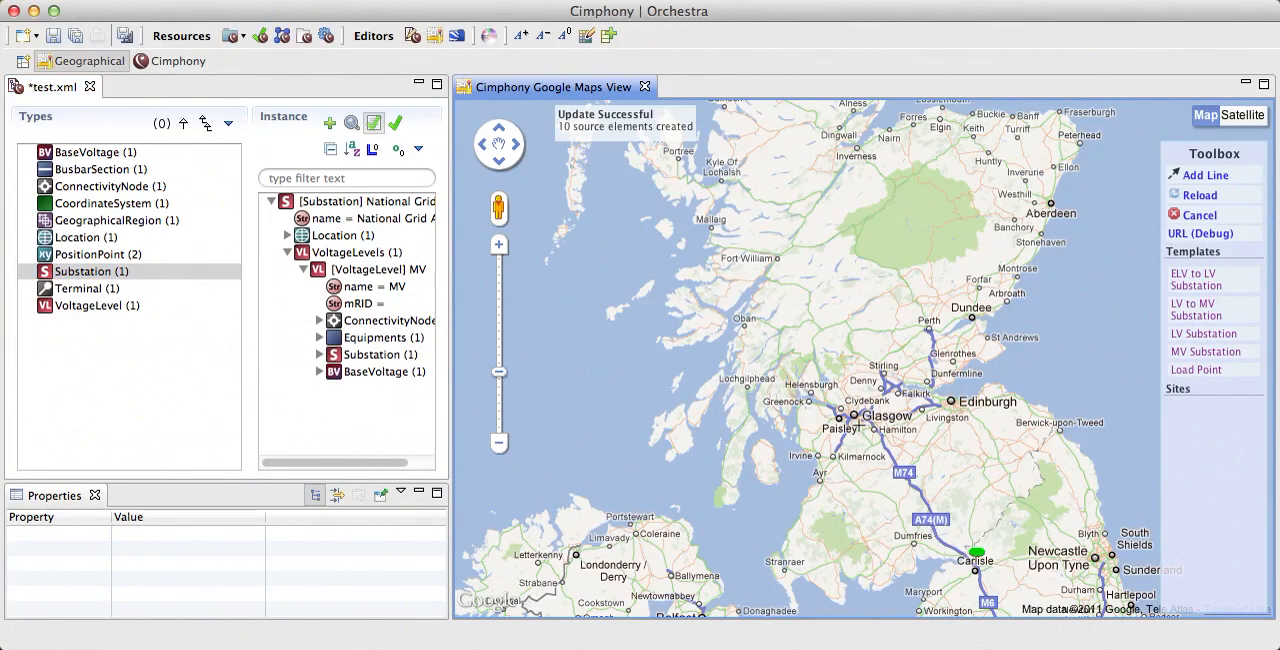
pyautogui.click(858, 423)
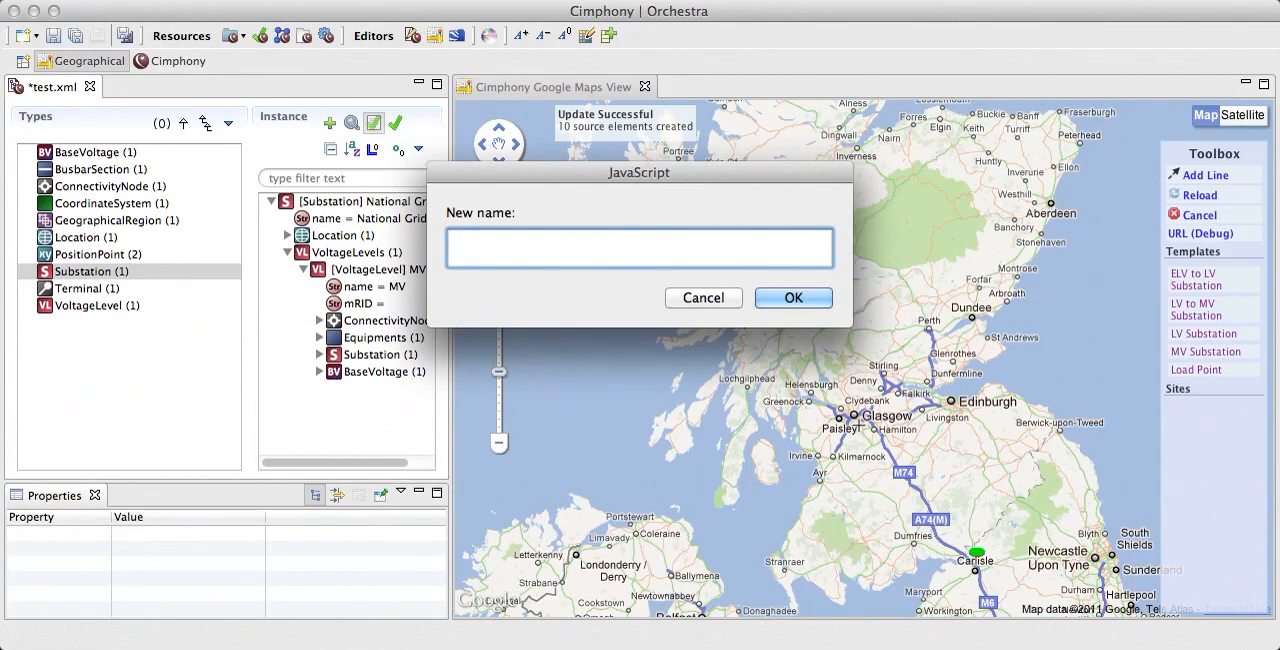
pyautogui.write('Glasgow')
pyautogui.press('Return')
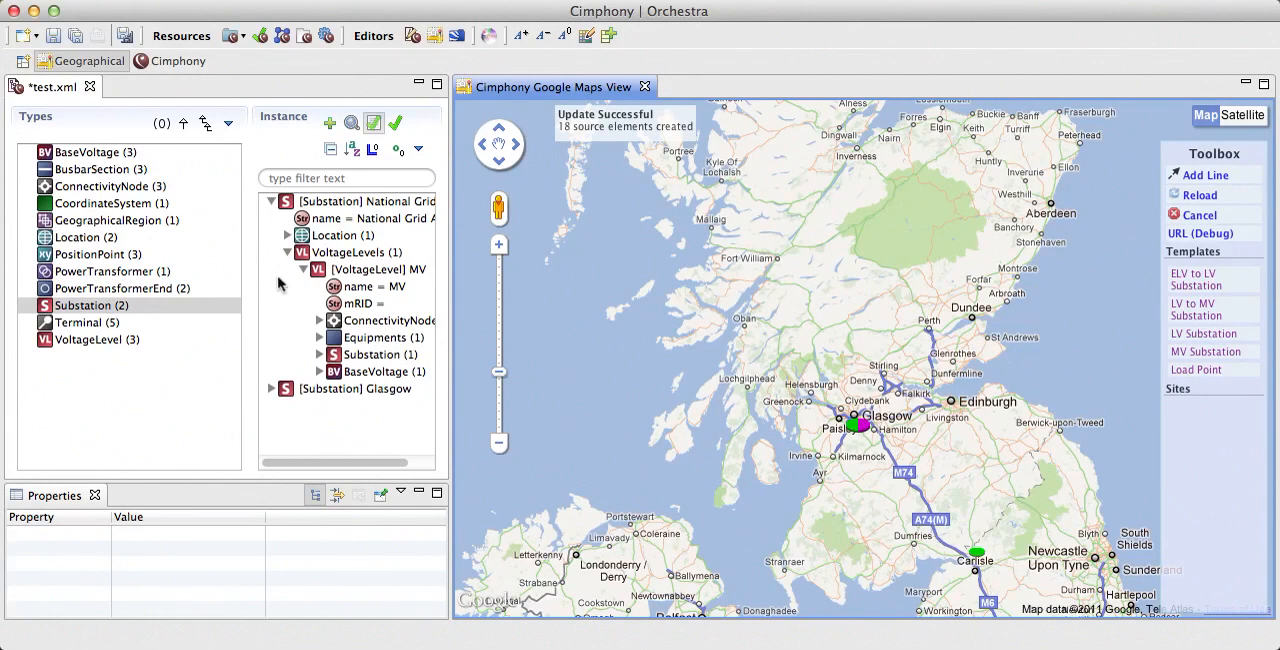
# Step: Examine the MV and LV voltage levels of the Glasgow substation and the base voltage assigned to each
pyautogui.click(271, 201)
pyautogui.click(271, 218)
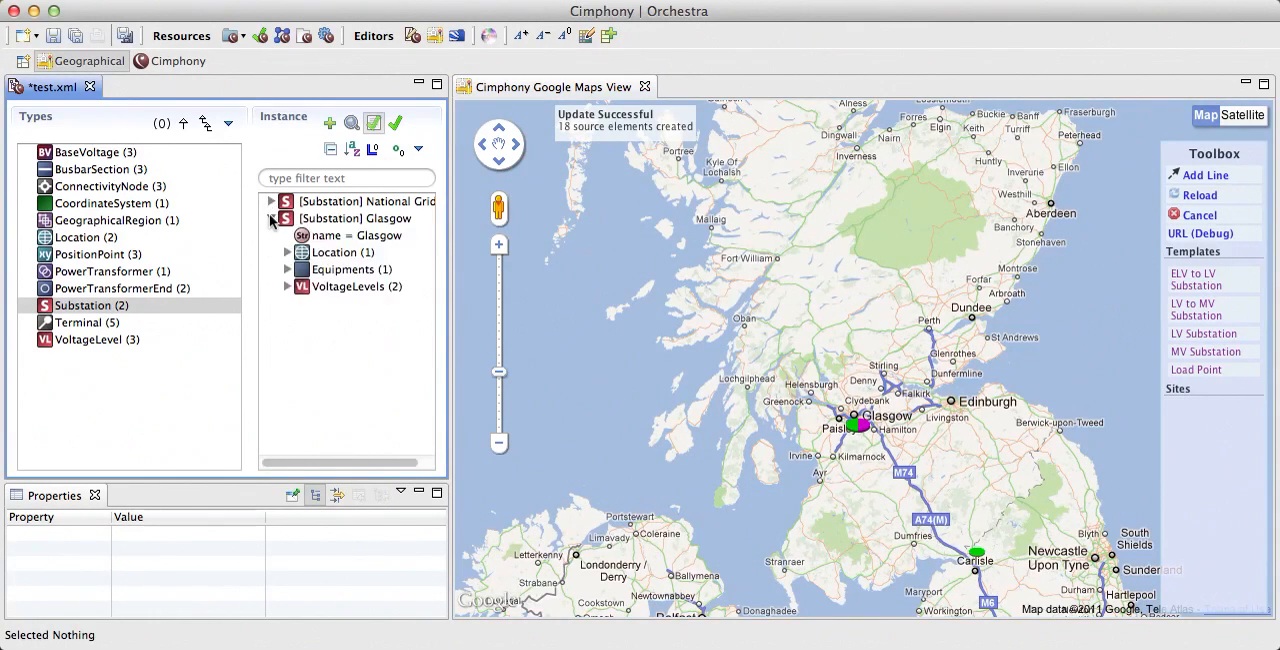
pyautogui.click(287, 287)
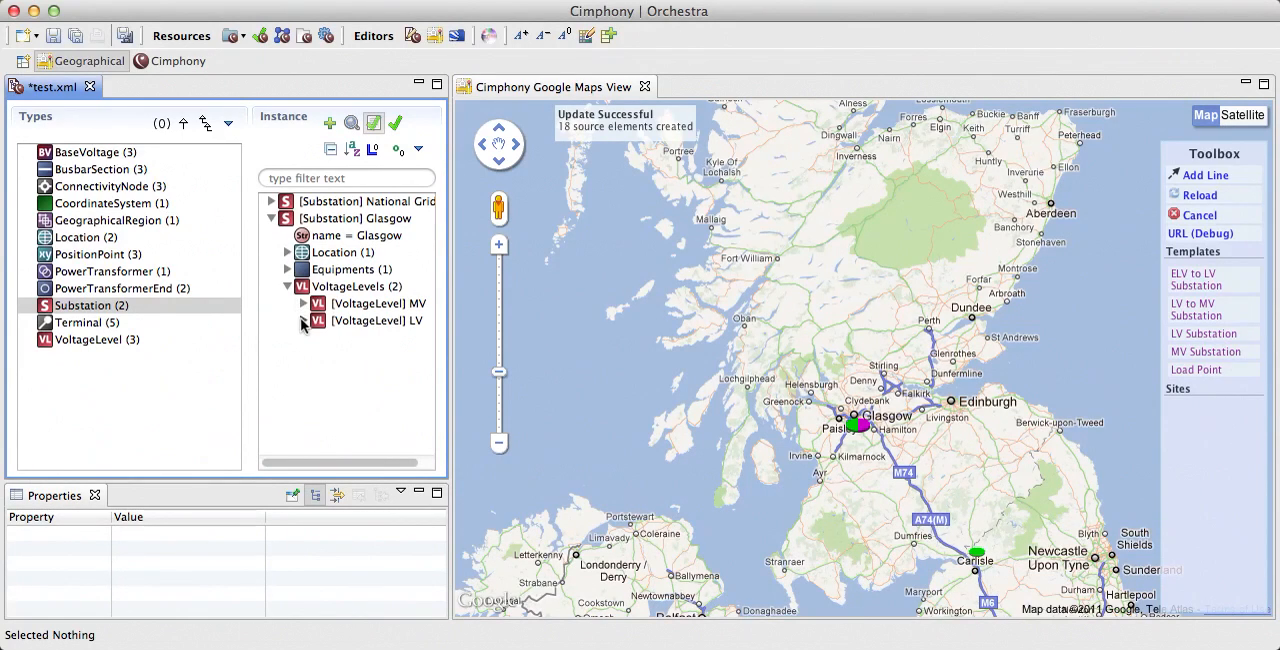
pyautogui.click(303, 320)
pyautogui.click(303, 303)
pyautogui.scroll(-3, 340, 330)
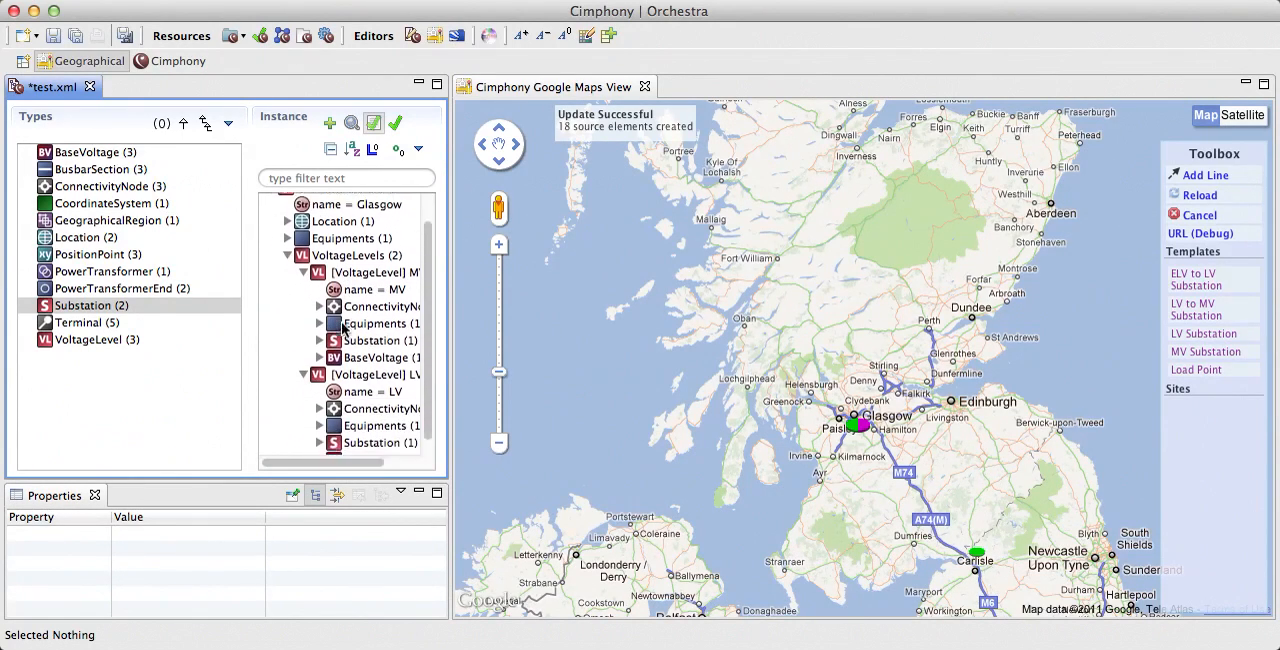
pyautogui.click(320, 447)
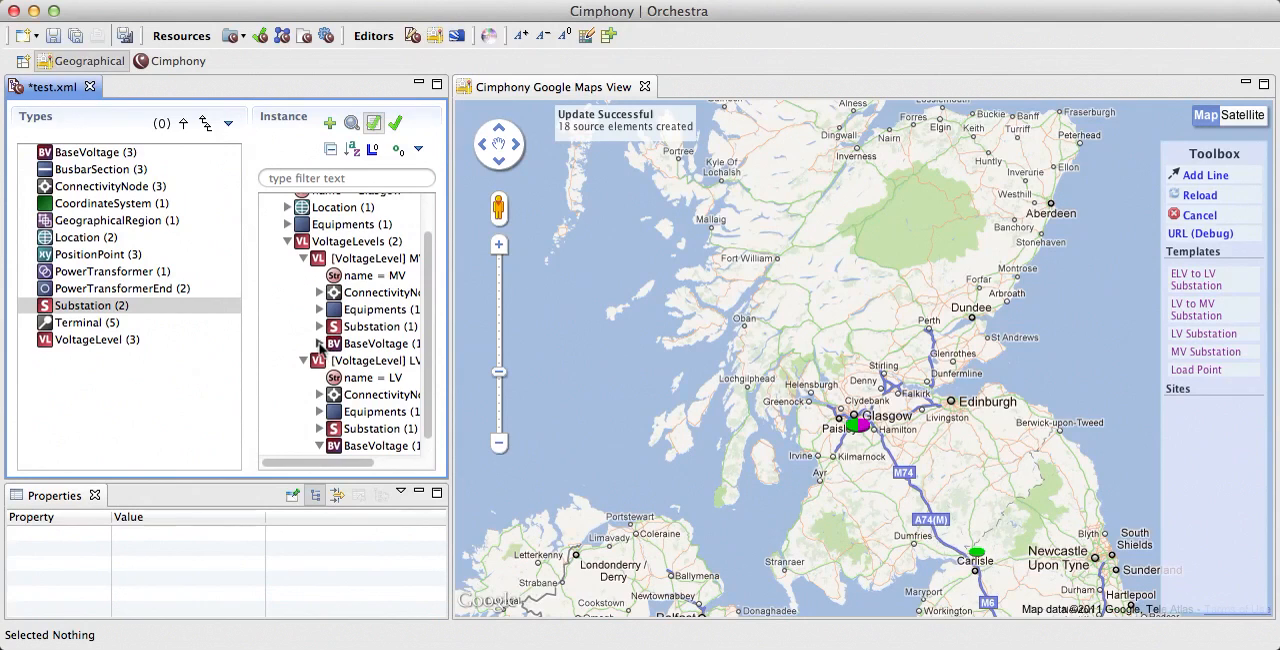
pyautogui.click(320, 343)
pyautogui.scroll(-1, 335, 346)
pyautogui.hscroll(3, 338, 347)
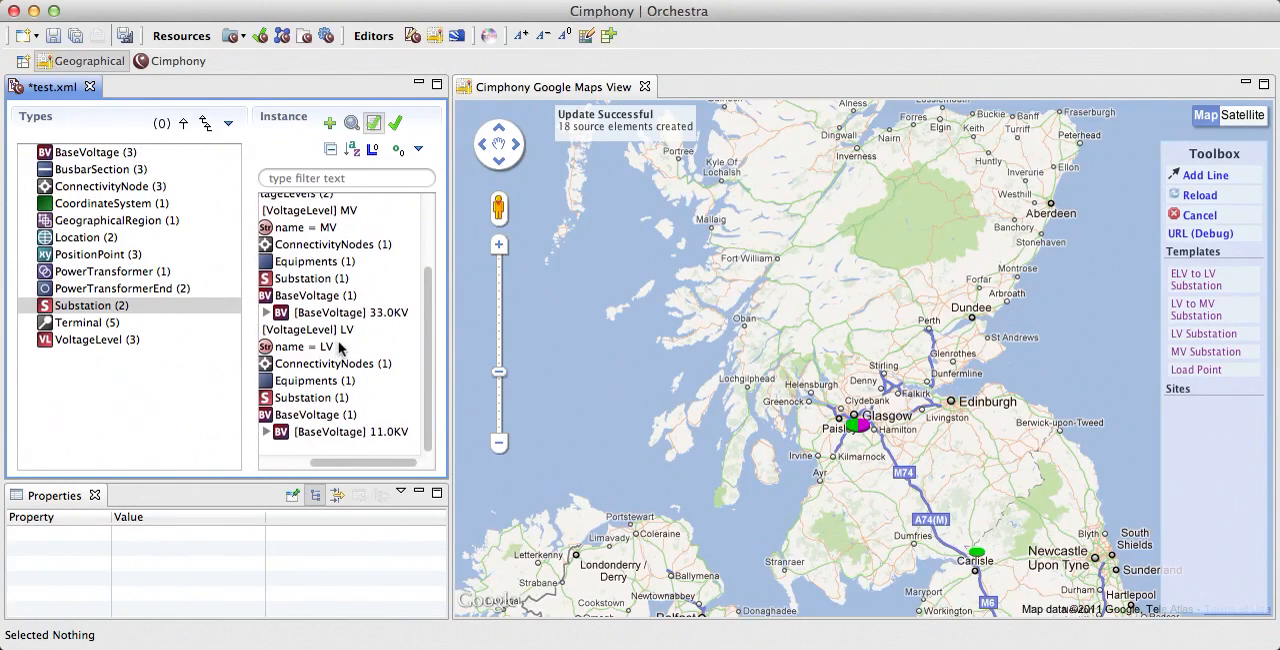
pyautogui.scroll(1, 375, 318)
pyautogui.hscroll(-1, 375, 318)
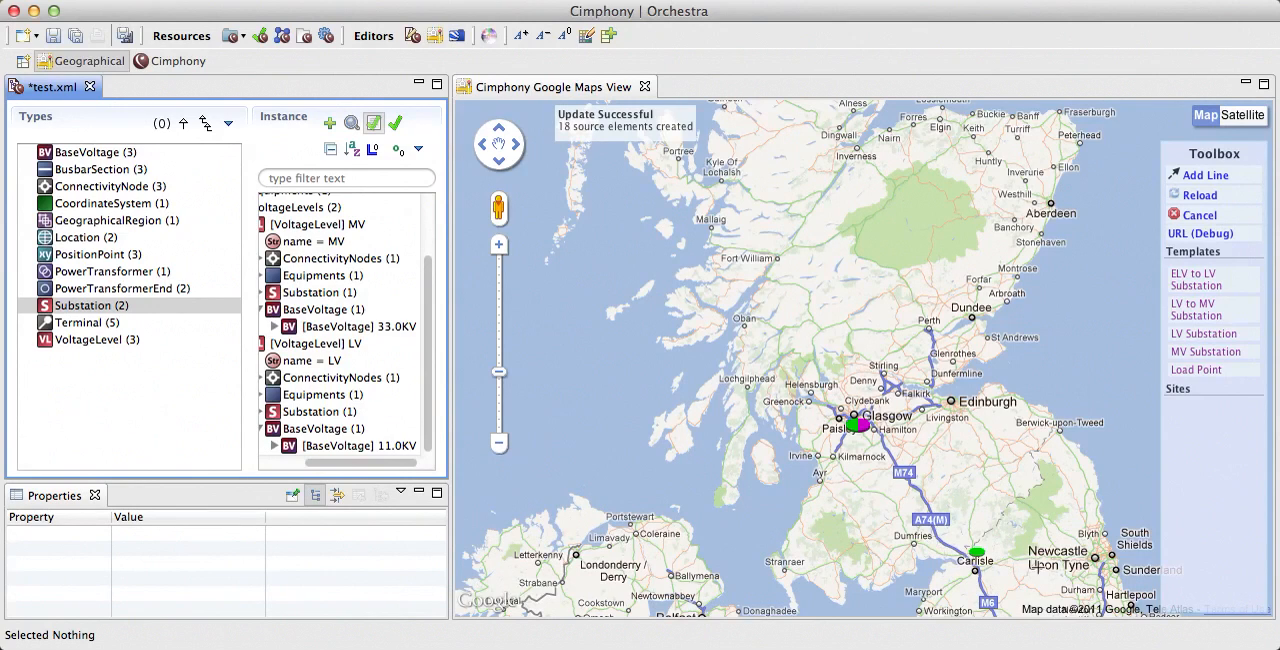
# Step: Start a line at National Grid A's 33.0 connectivity node and route it along the A74(M) and M74 to the Glasgow substation
pyautogui.click(1208, 177)
pyautogui.click(852, 427)
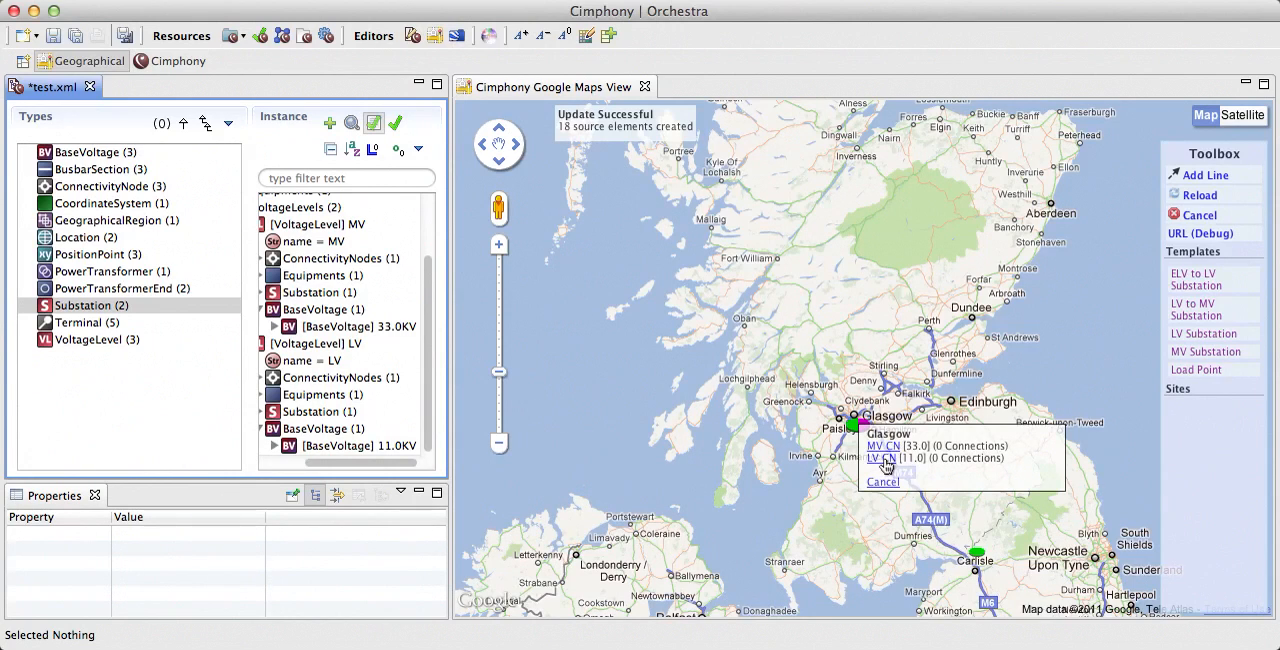
pyautogui.click(883, 459)
pyautogui.click(975, 551)
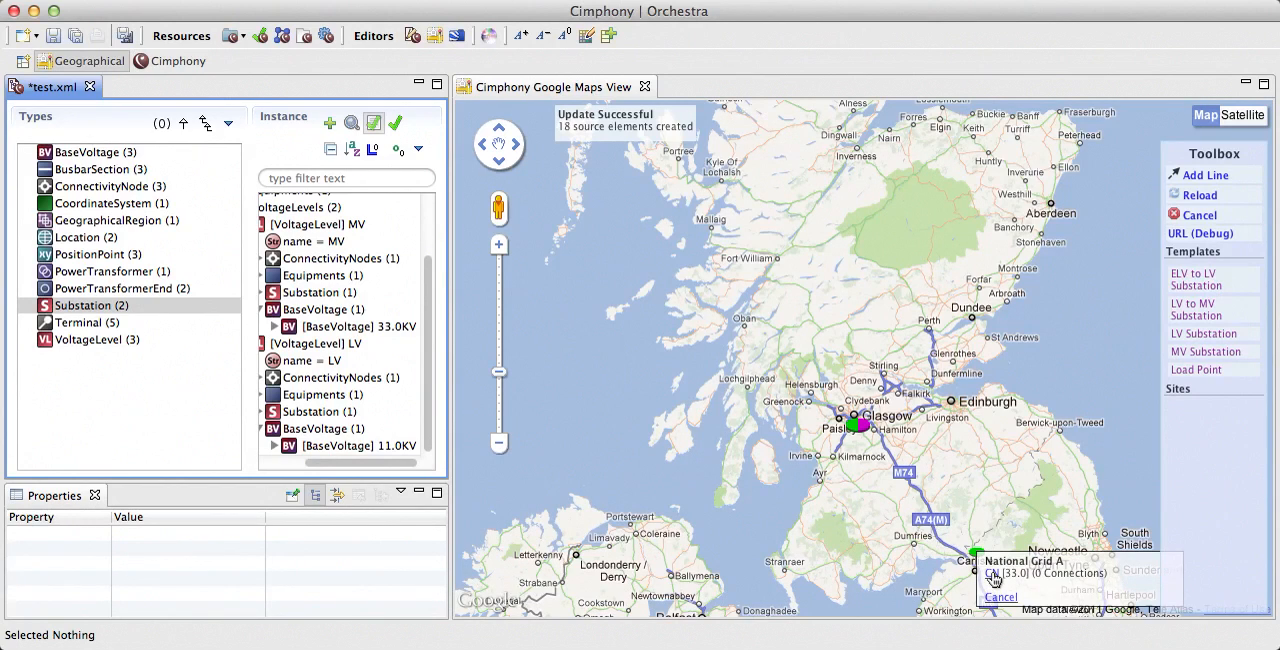
pyautogui.click(992, 575)
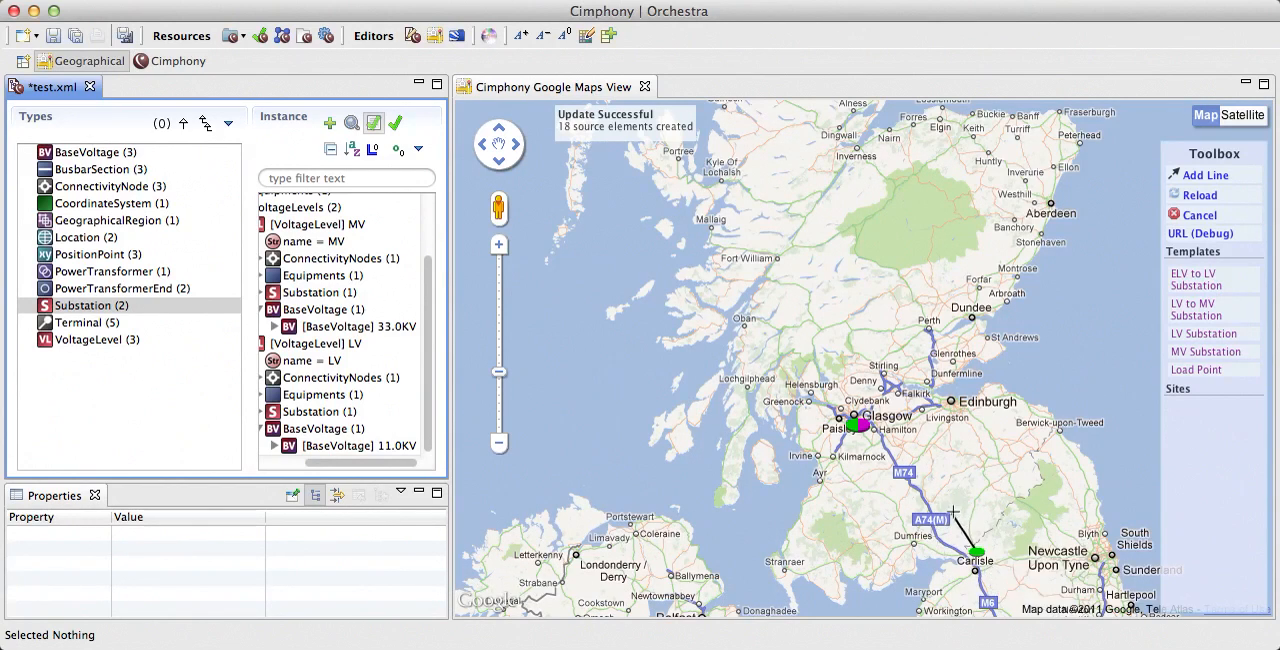
pyautogui.click(977, 552)
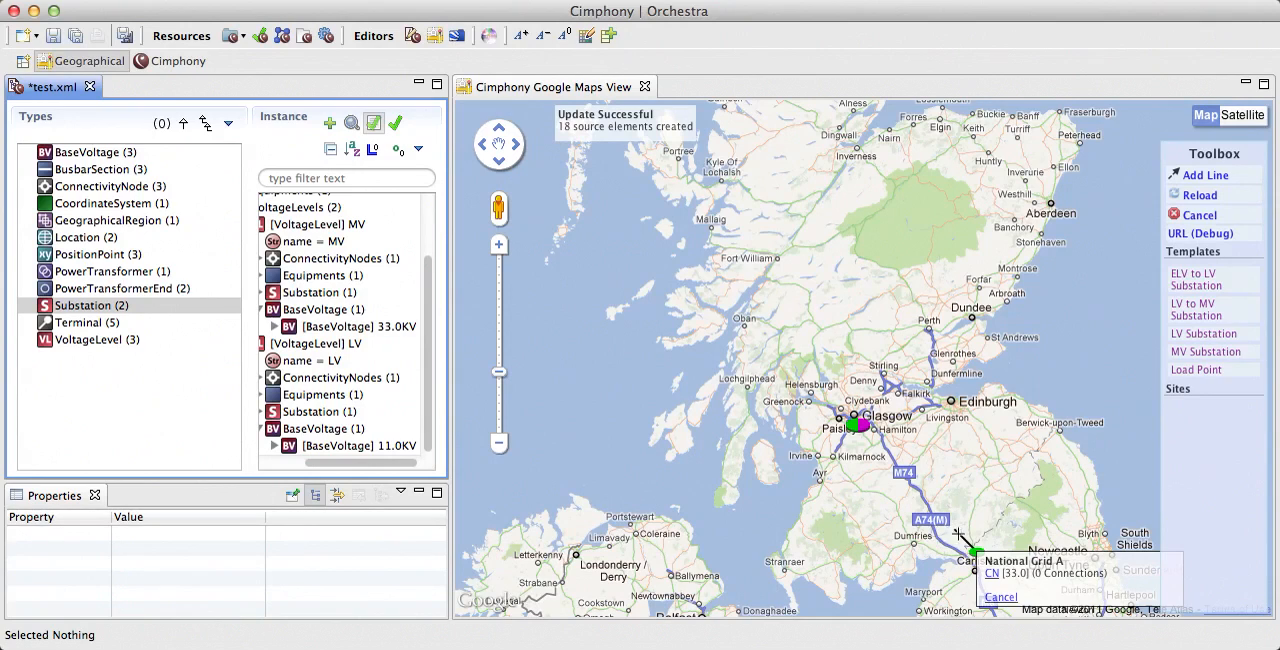
pyautogui.click(944, 531)
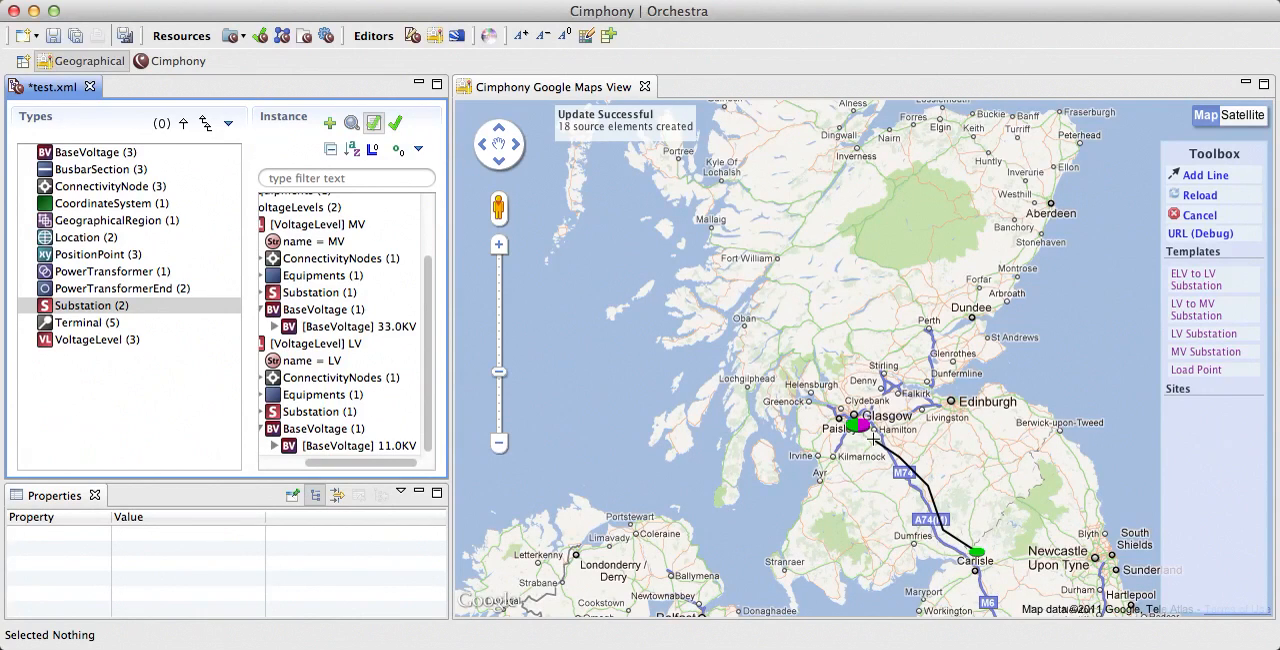
pyautogui.click(870, 437)
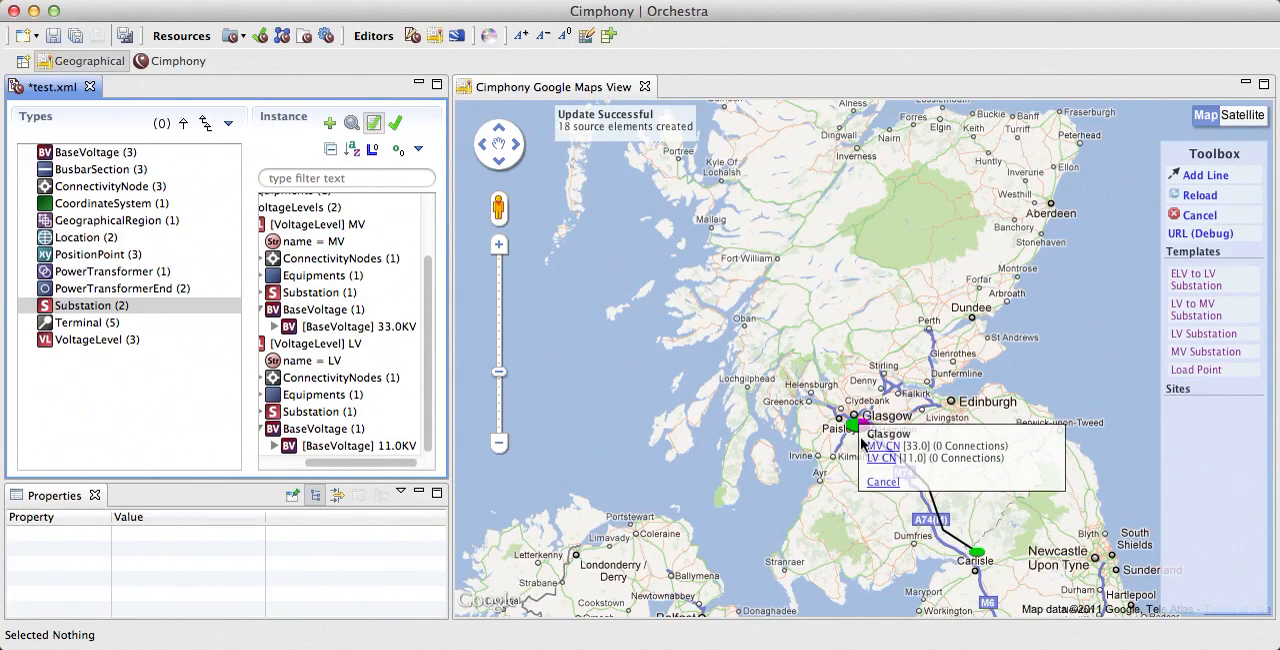
# Step: Try to end the line at Glasgow's LV connectivity node
pyautogui.click(881, 458)
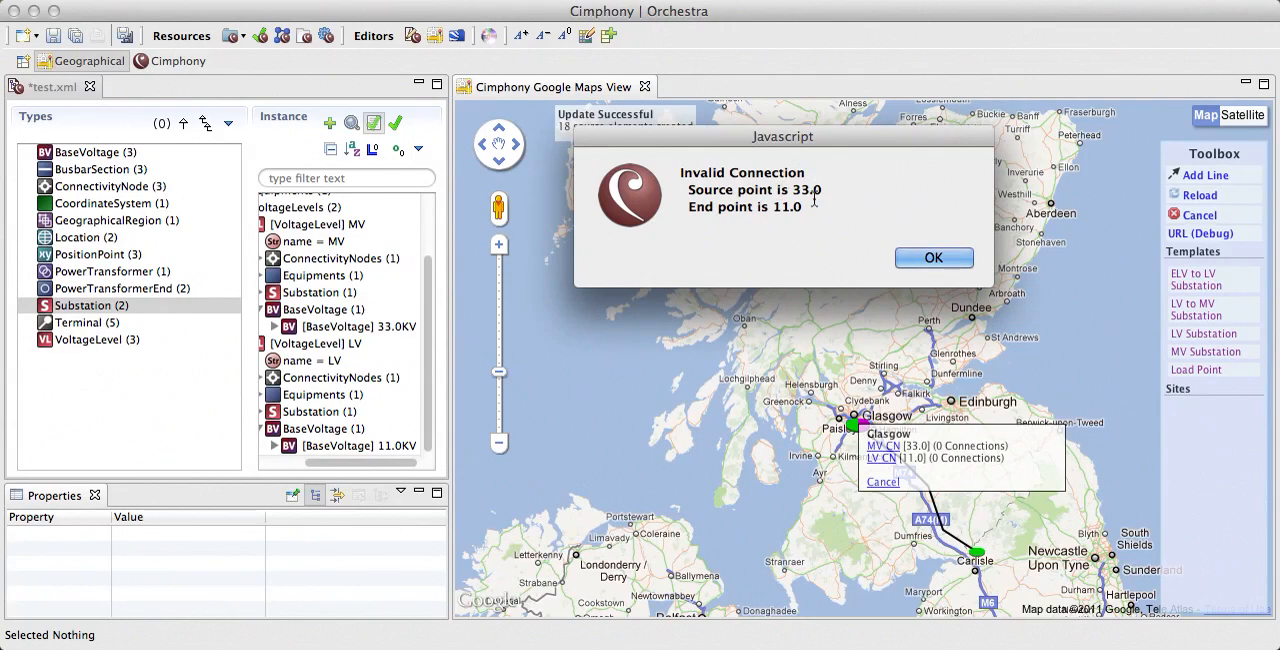
pyautogui.click(934, 259)
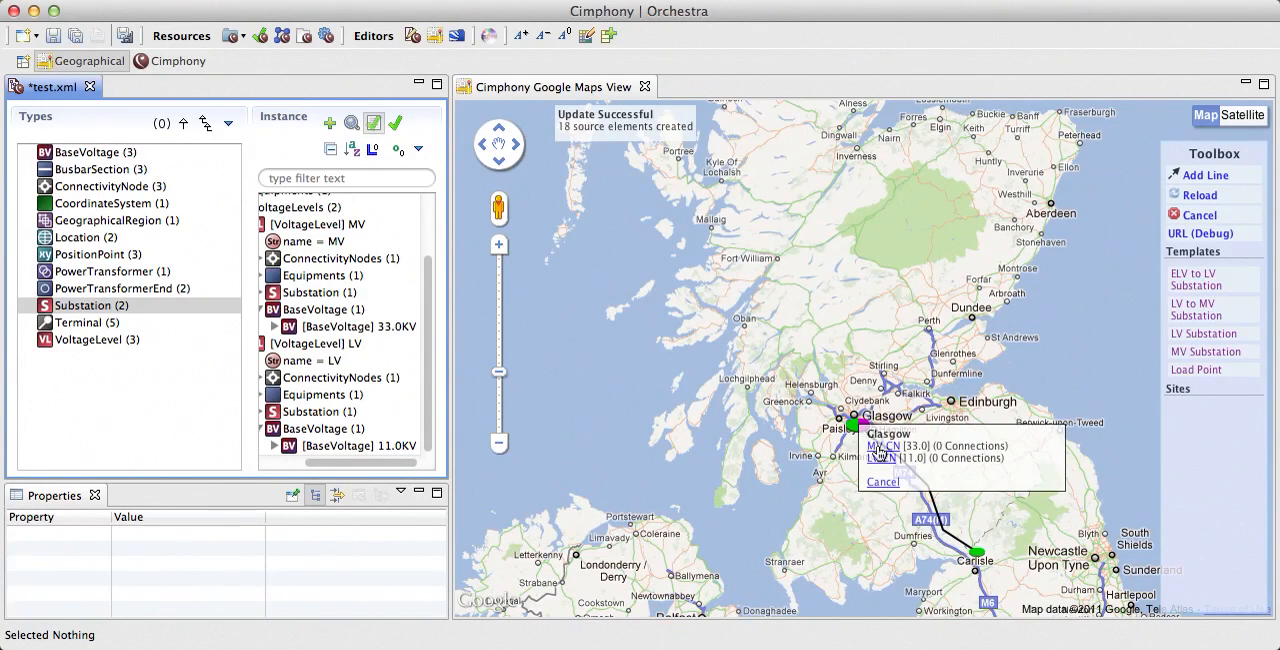
# Step: End the line at Glasgow's MV connectivity node and name it North South Interconnect
pyautogui.click(880, 449)
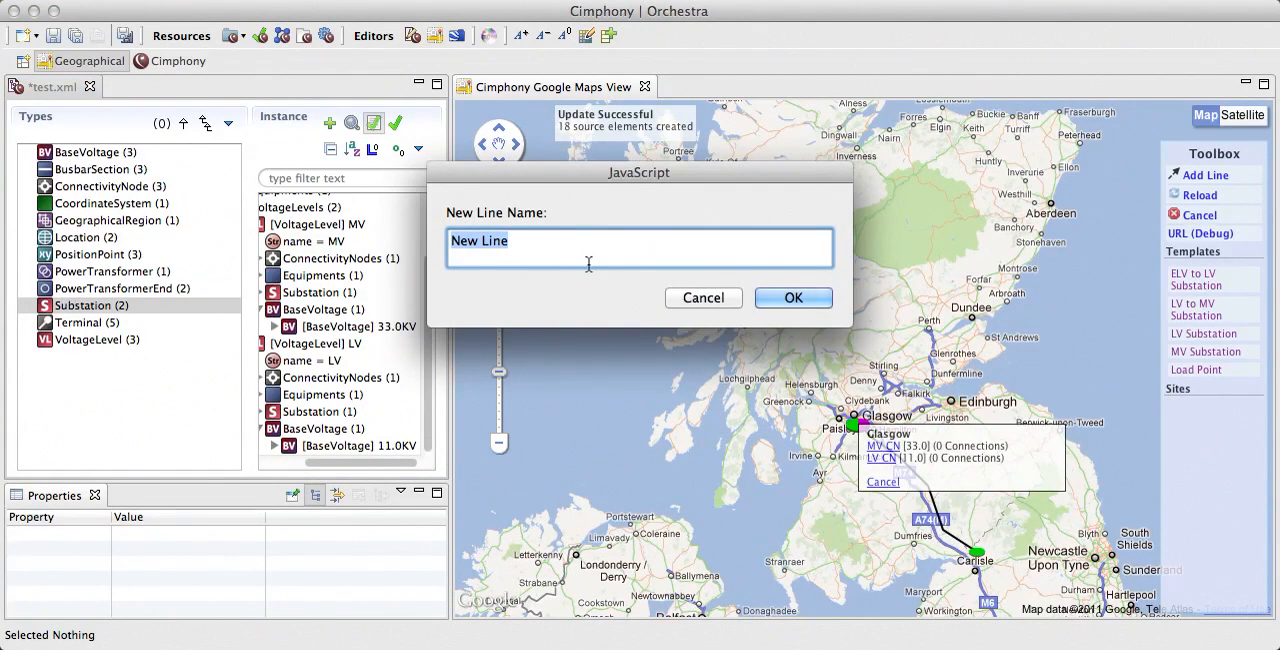
pyautogui.write('North South In')
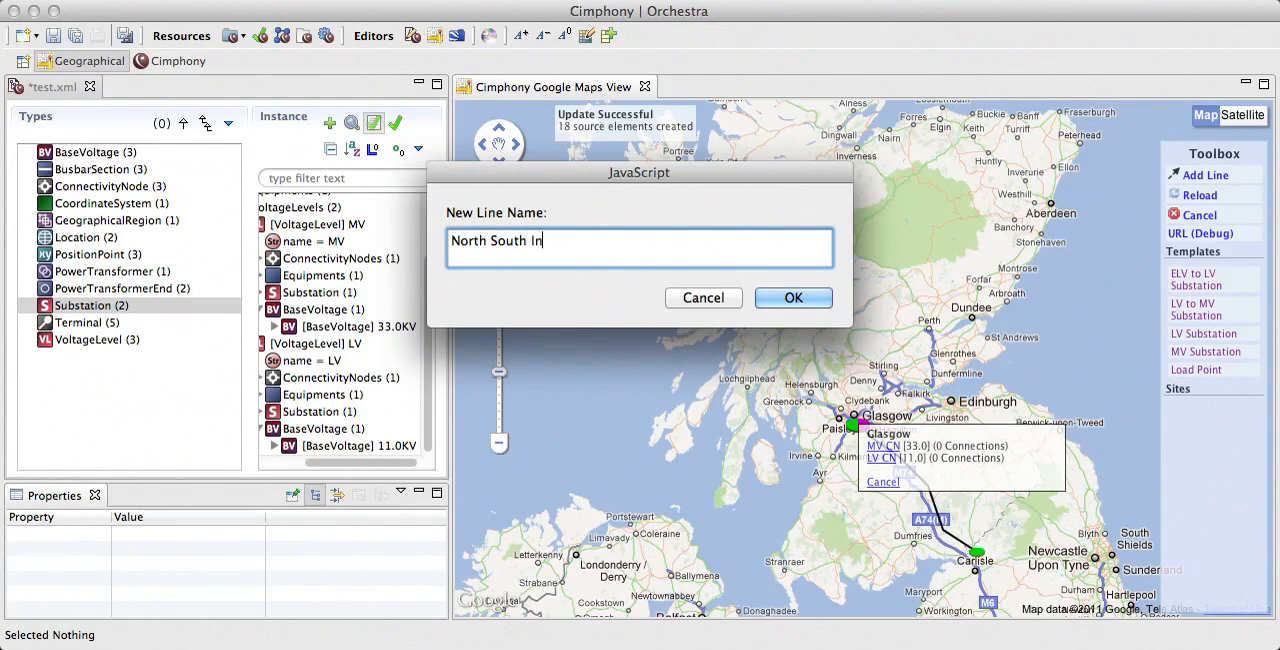
pyautogui.write('terconnect')
pyautogui.press('Return')
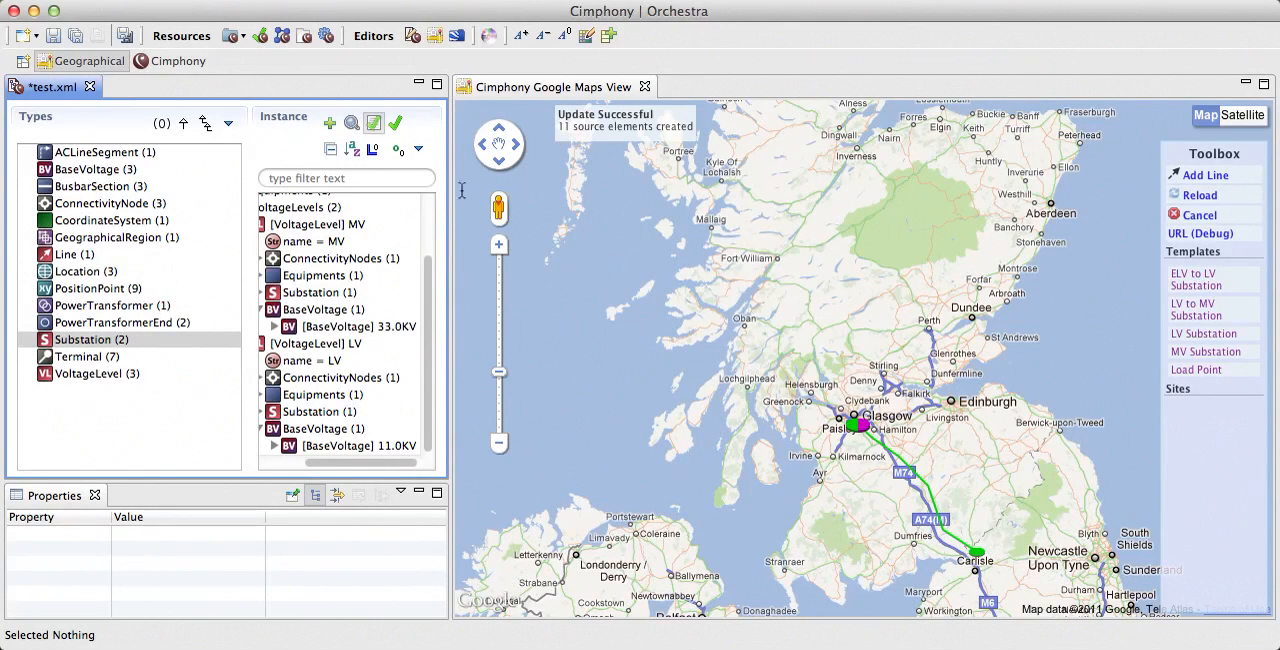
# Step: Widen the model editor and examine the North South Interconnect line down to the attributes of its AC line segment
pyautogui.click(80, 256)
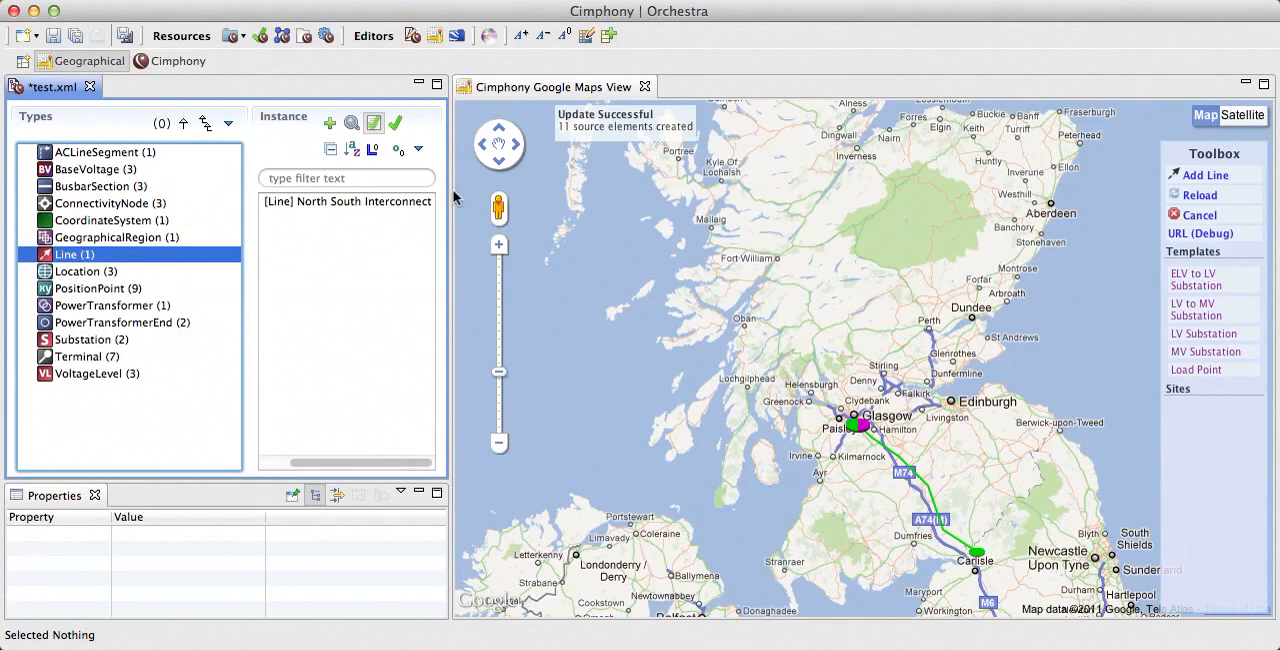
pyautogui.moveTo(449, 190); pyautogui.dragTo(552, 191)
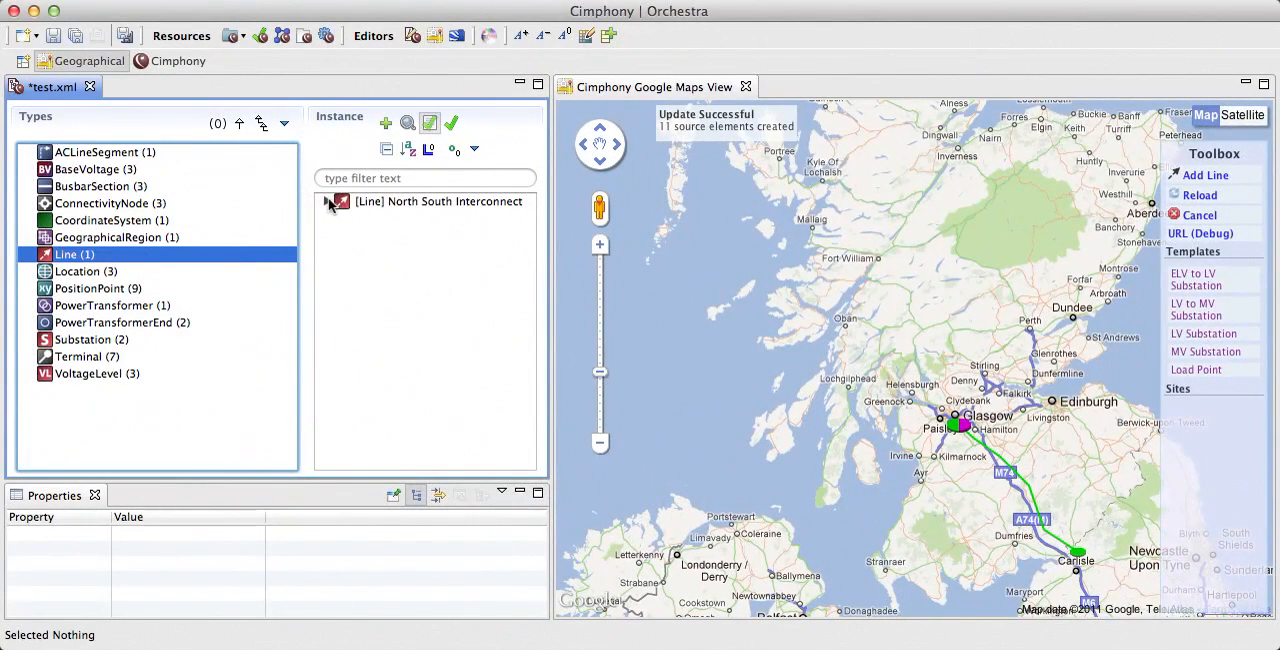
pyautogui.click(327, 201)
pyautogui.click(343, 236)
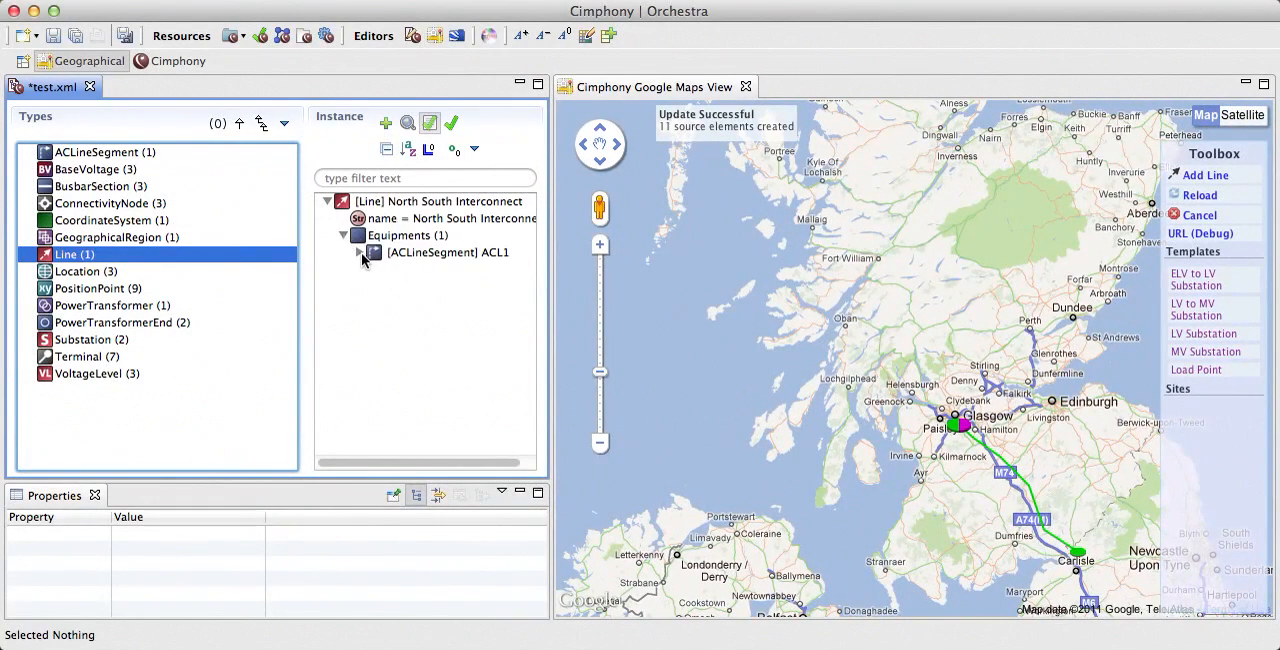
pyautogui.click(361, 252)
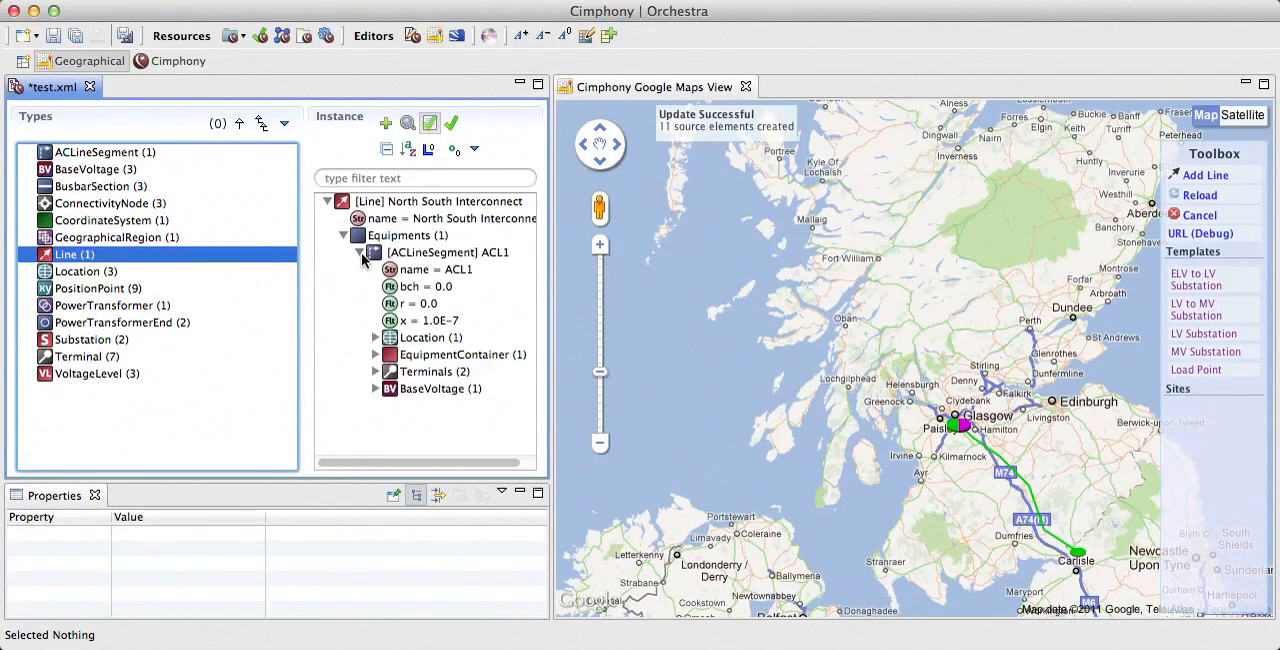
# Step: Examine the AC line segment's location and its coordinate system, and collapse the line's equipment
pyautogui.click(376, 338)
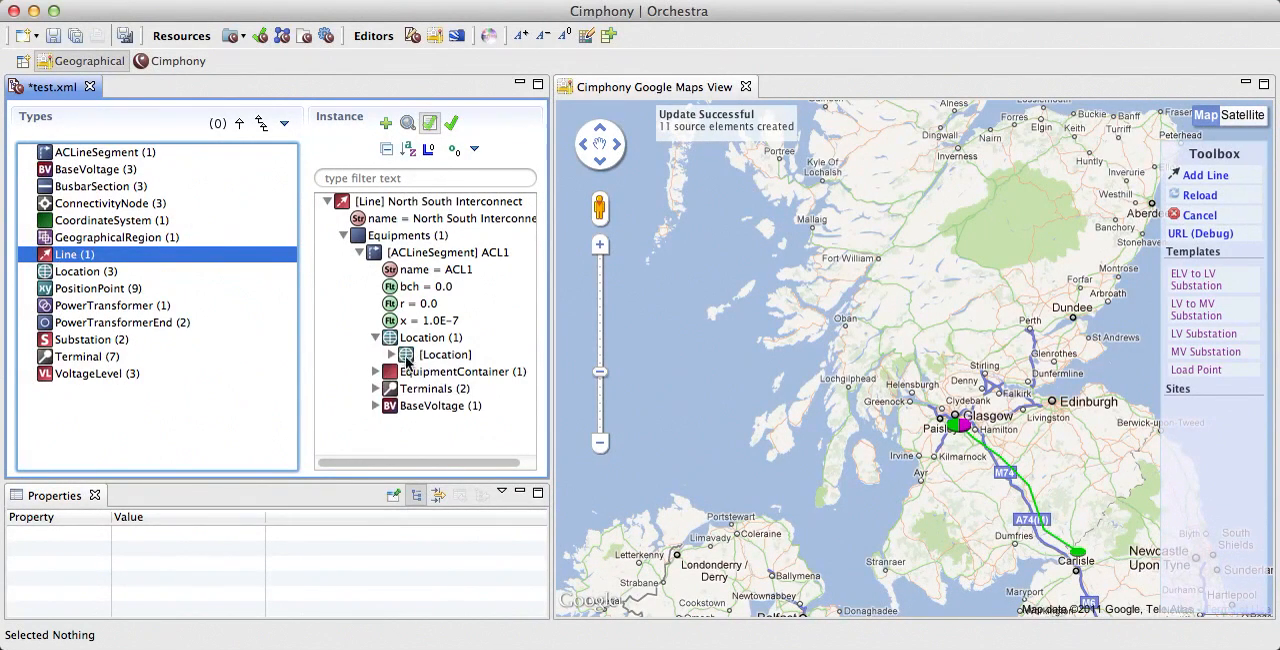
pyautogui.click(402, 355)
pyautogui.click(391, 355)
pyautogui.hscroll(2, 455, 385)
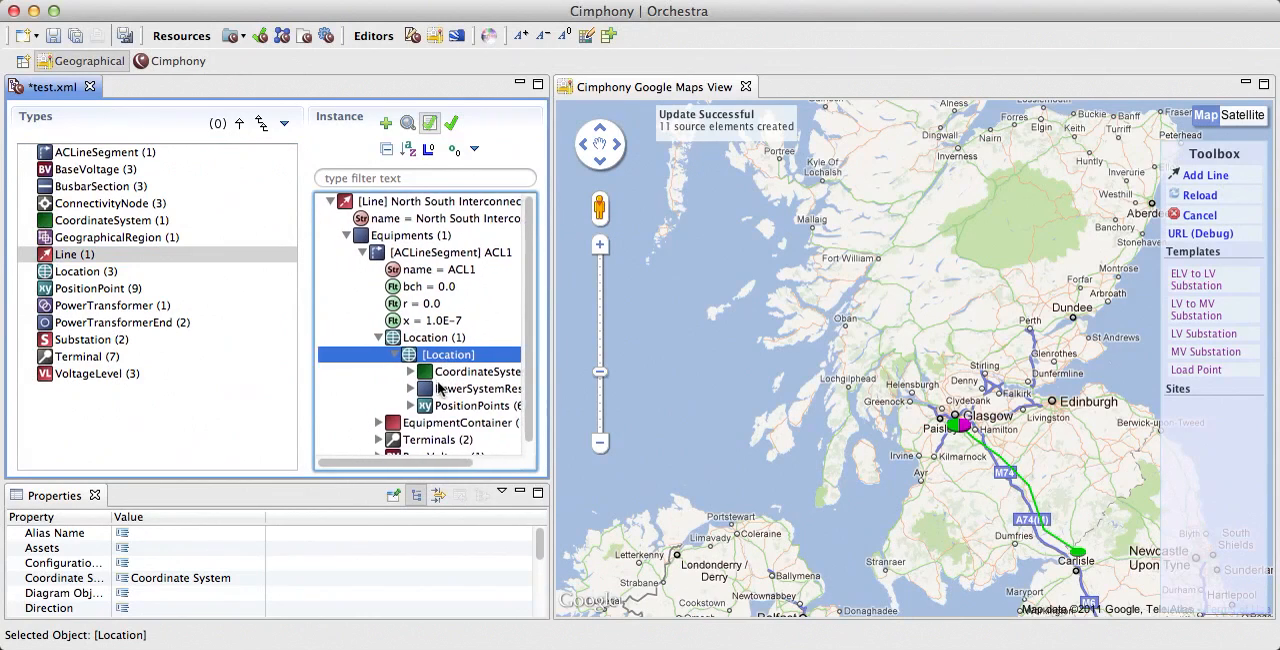
pyautogui.click(386, 372)
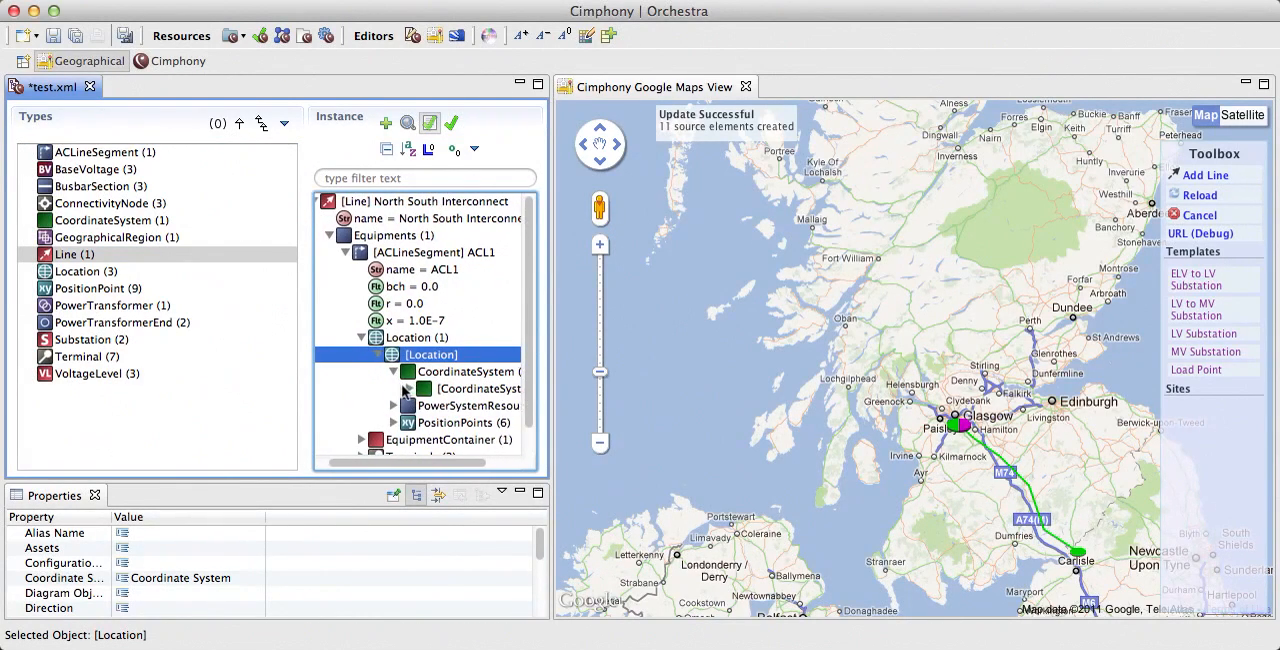
pyautogui.click(393, 389)
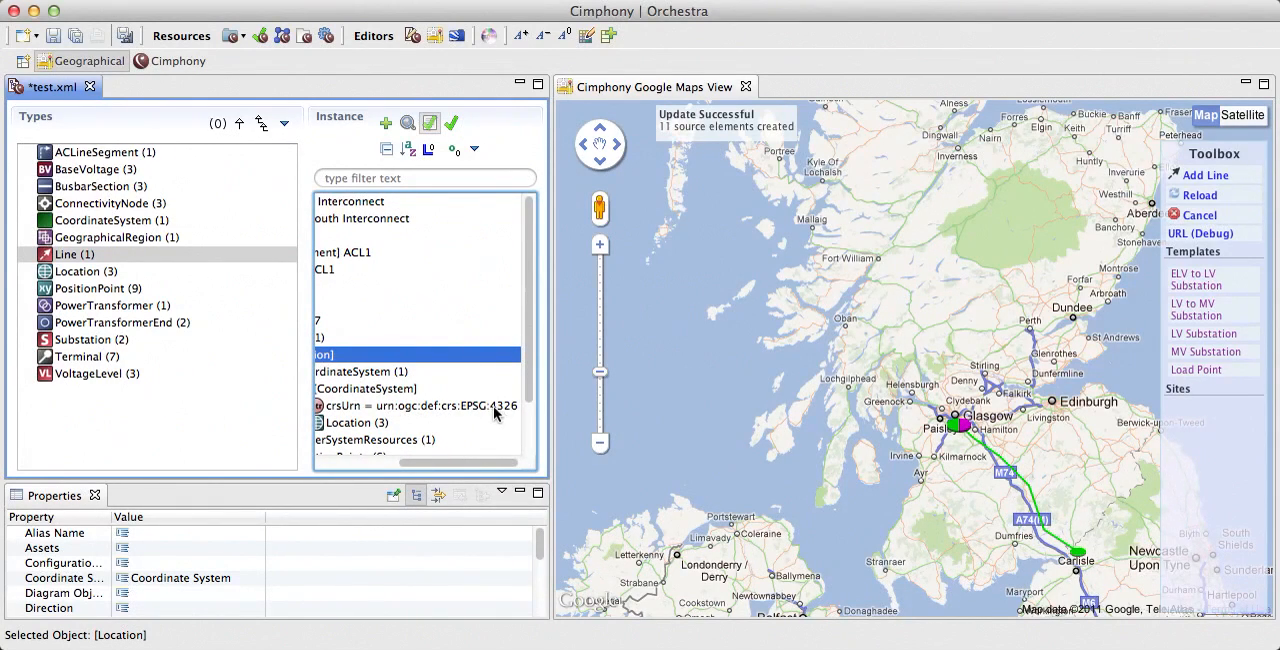
pyautogui.hscroll(-5, 423, 400)
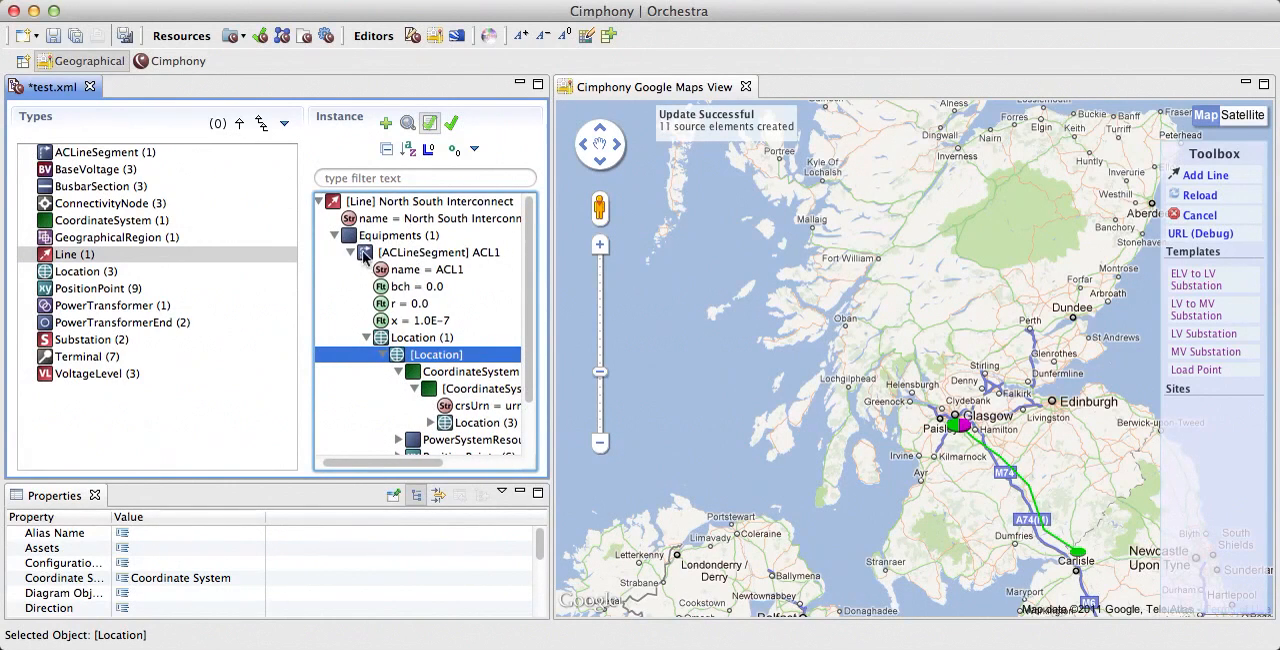
pyautogui.click(335, 235)
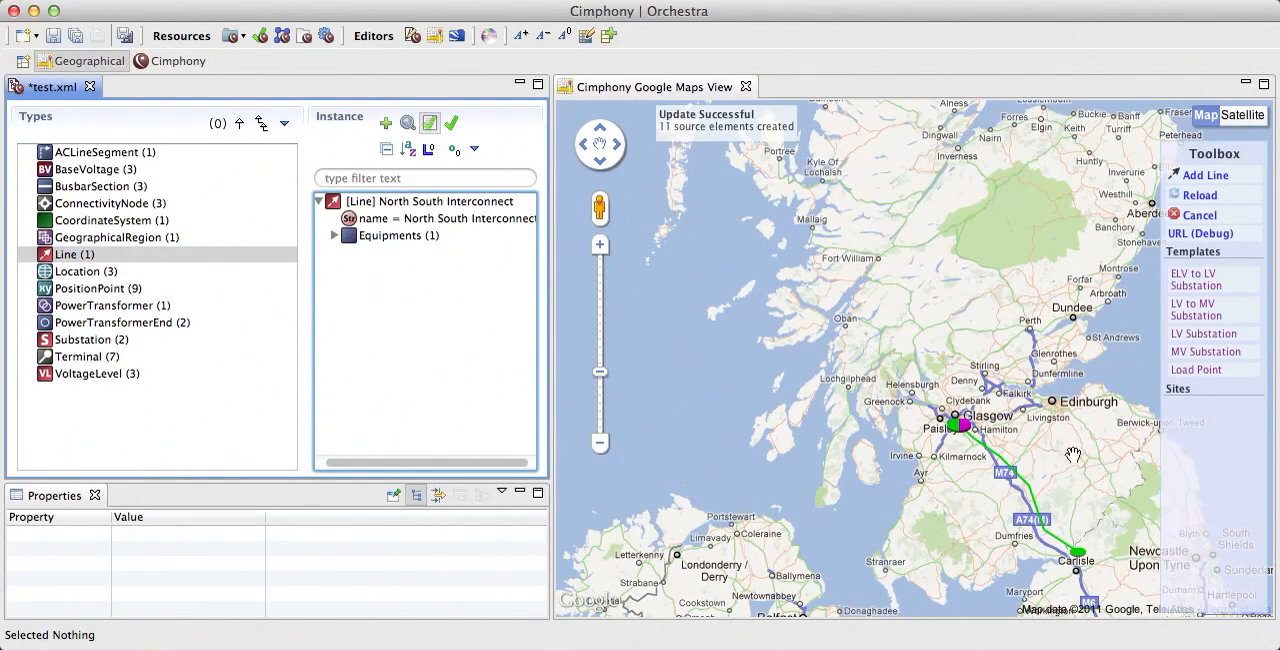
# Step: Switch the map around the Glasgow substation to satellite imagery
pyautogui.moveTo(1069, 448); pyautogui.dragTo(976, 410)
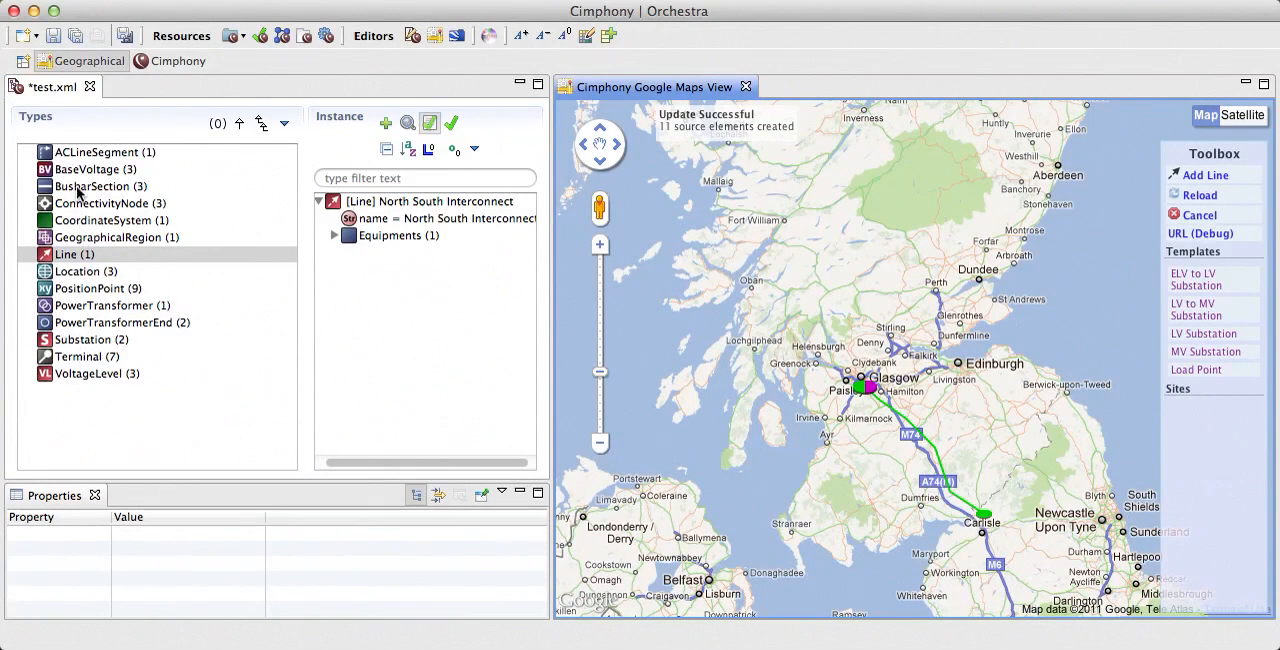
pyautogui.moveTo(78, 192)
pyautogui.moveTo(943, 402); pyautogui.dragTo(916, 399)
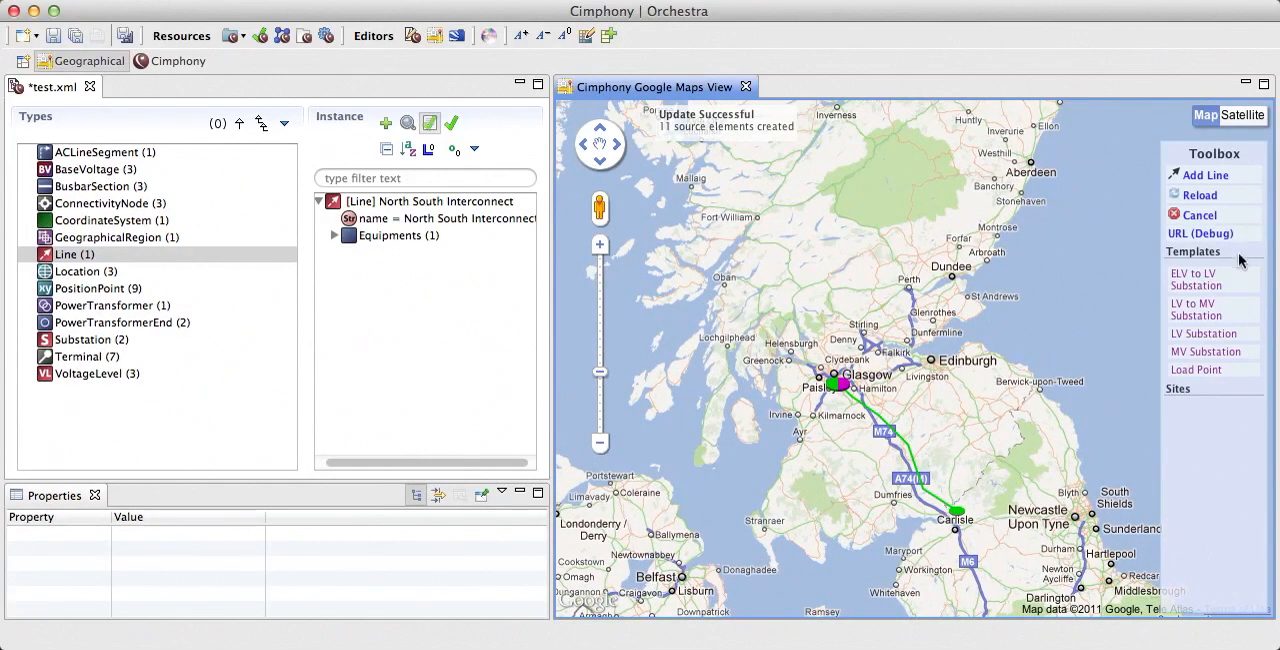
pyautogui.scroll(-1, 838, 389)
pyautogui.scroll(4, 840, 390)
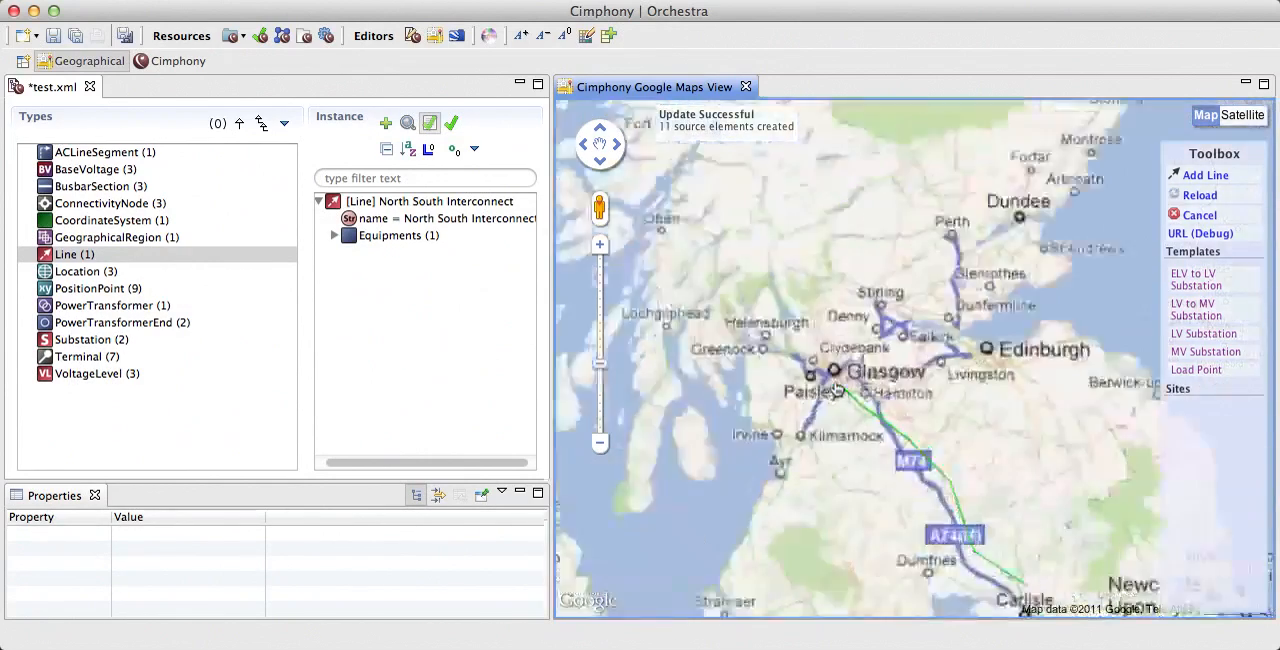
pyautogui.scroll(3, 847, 391)
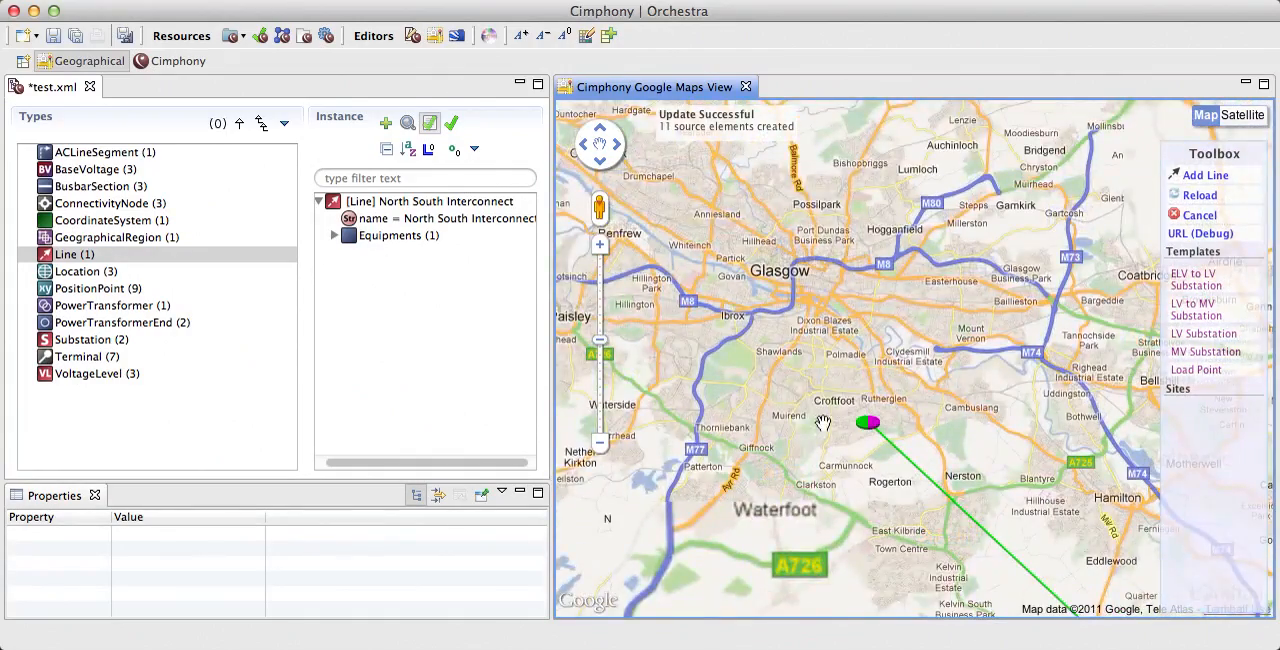
pyautogui.click(1258, 116)
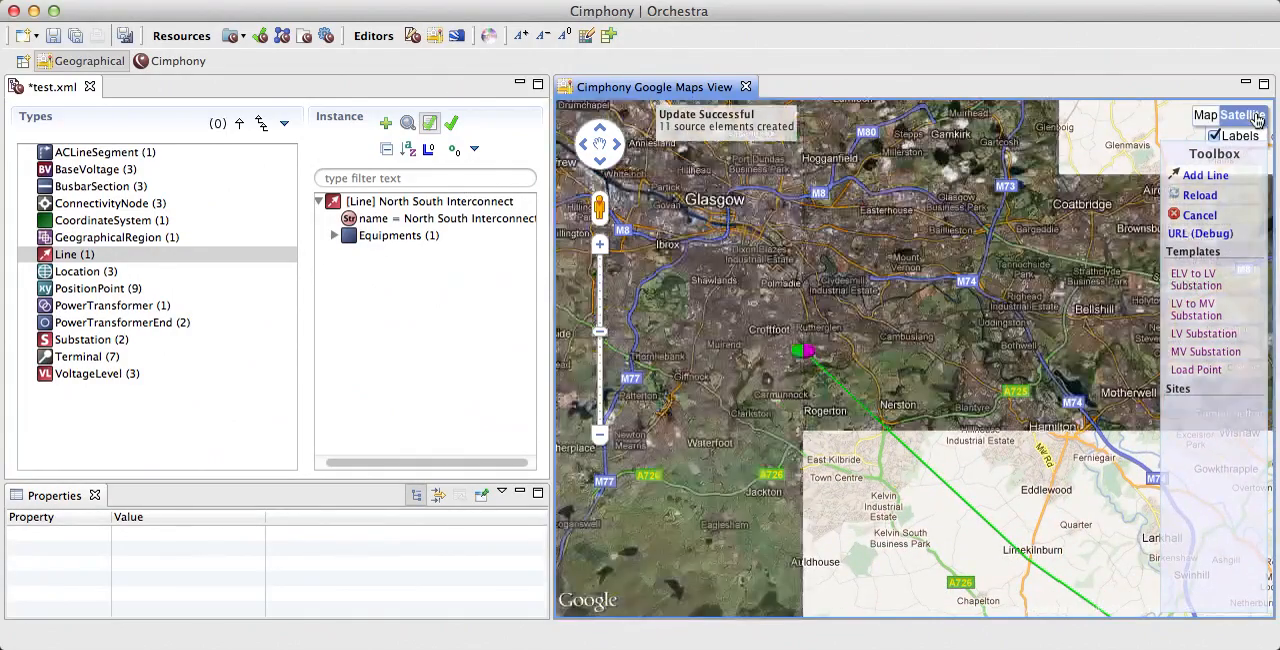
# Step: Place an LV Substation template beside the B766 northwest of Carmunnock and name it Example Sub
pyautogui.scroll(2, 760, 349)
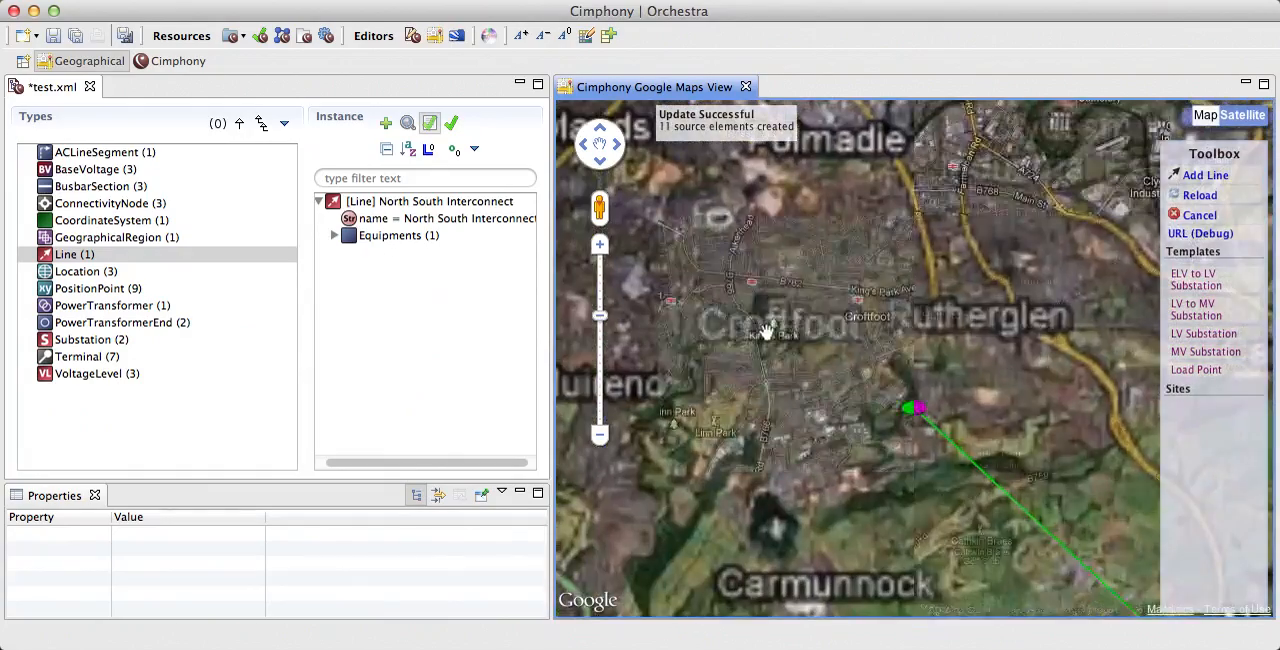
pyautogui.moveTo(839, 316)
pyautogui.mouseDown()
pyautogui.moveTo(827, 284)
pyautogui.moveTo(785, 247)
pyautogui.moveTo(836, 290)
pyautogui.moveTo(841, 376)
pyautogui.mouseUp()
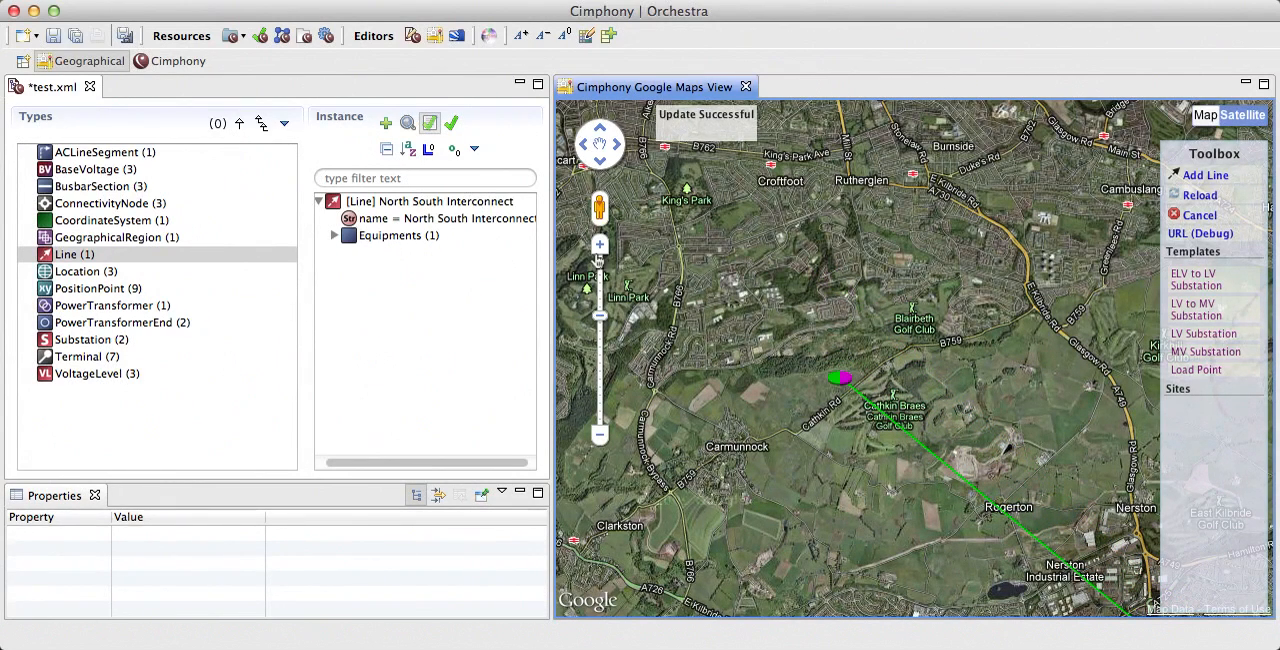
pyautogui.moveTo(750, 292); pyautogui.dragTo(866, 316)
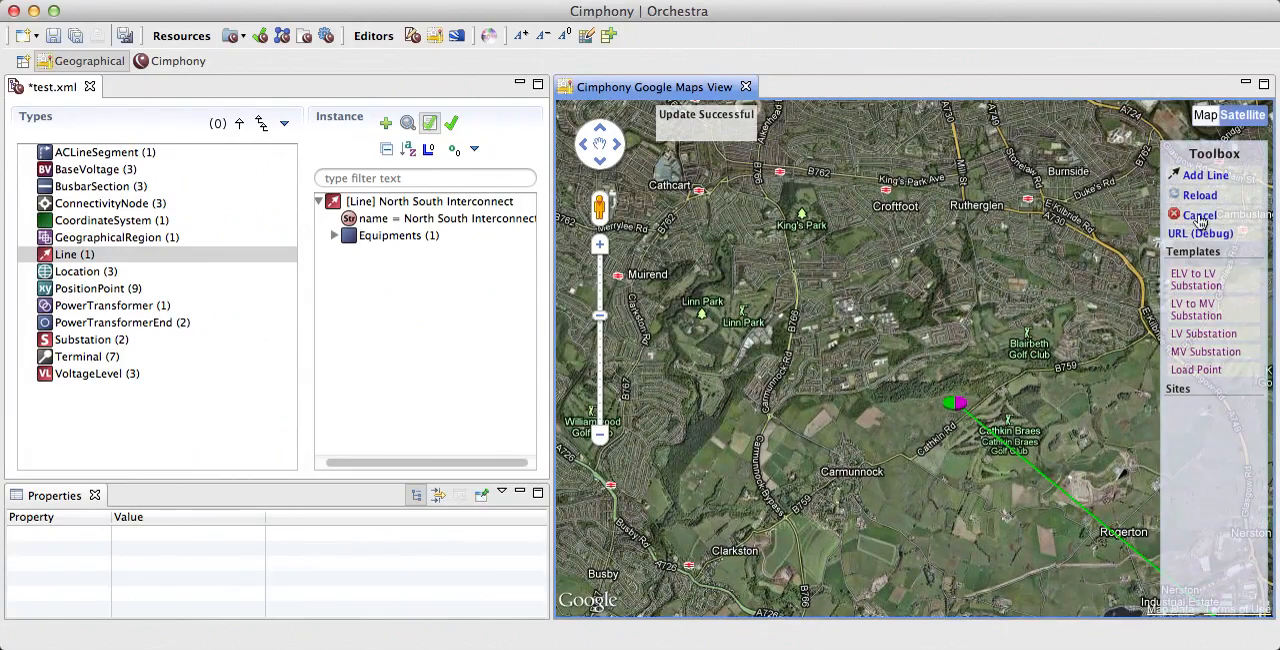
pyautogui.scroll(1, 787, 395)
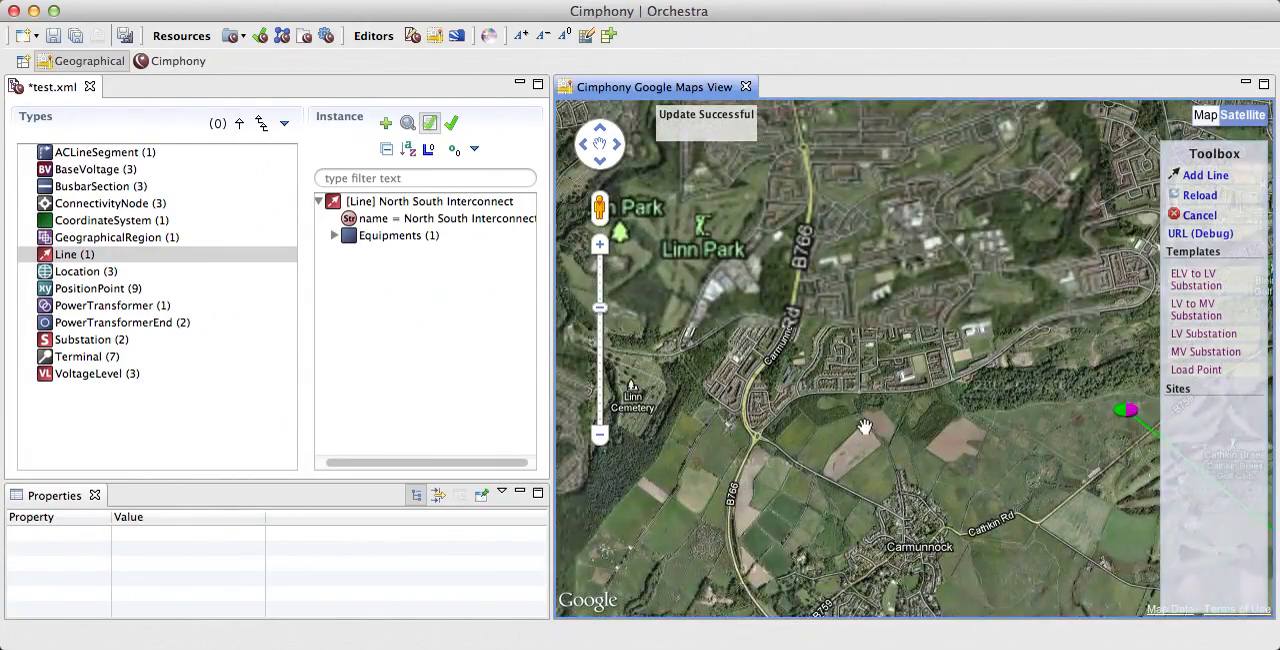
pyautogui.moveTo(868, 424); pyautogui.dragTo(822, 373)
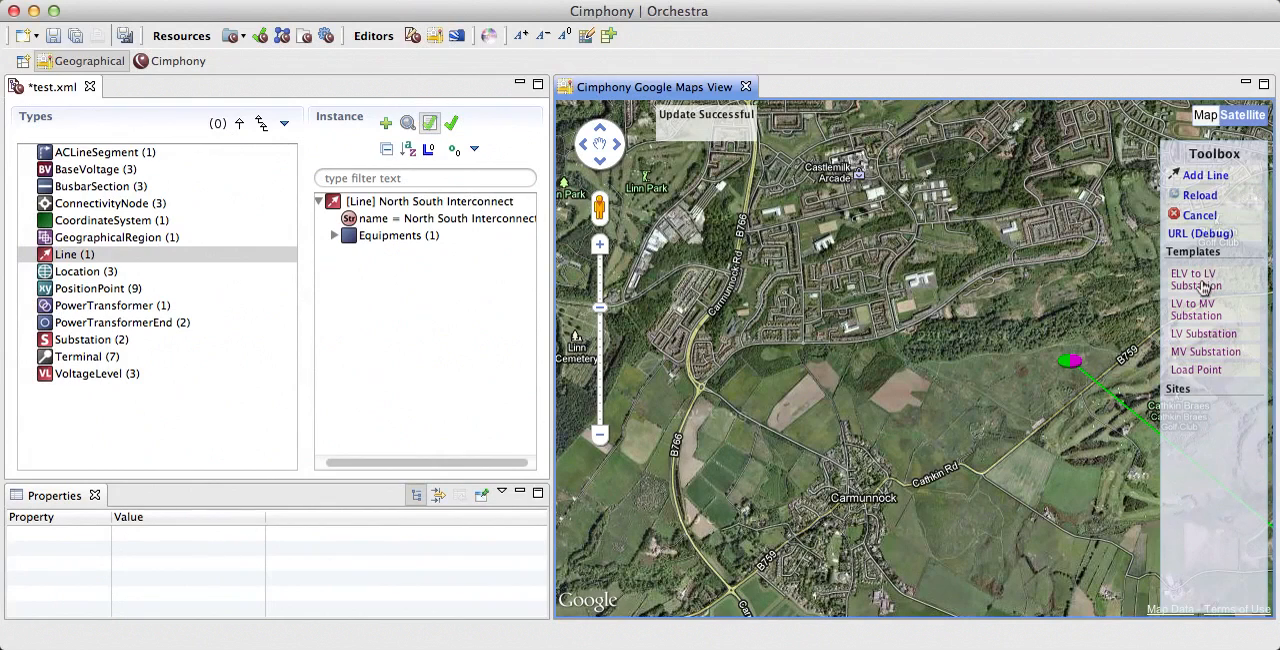
pyautogui.click(1201, 336)
pyautogui.click(726, 389)
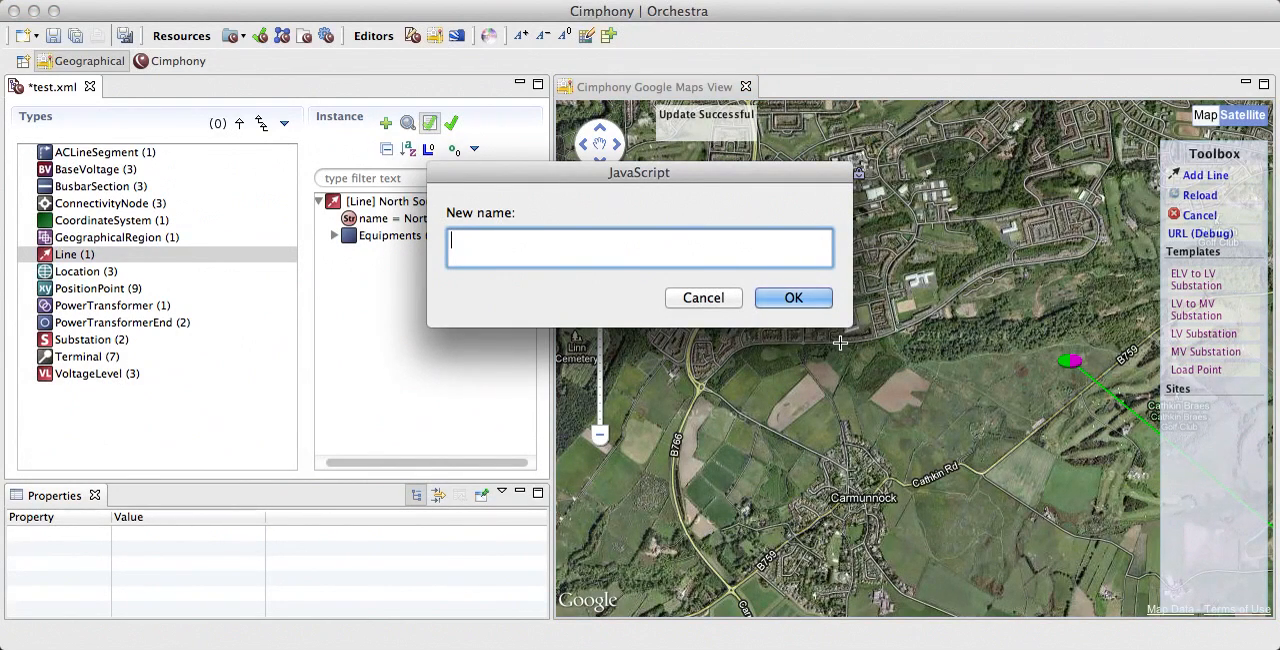
pyautogui.write('Example Sub')
pyautogui.press('Return')
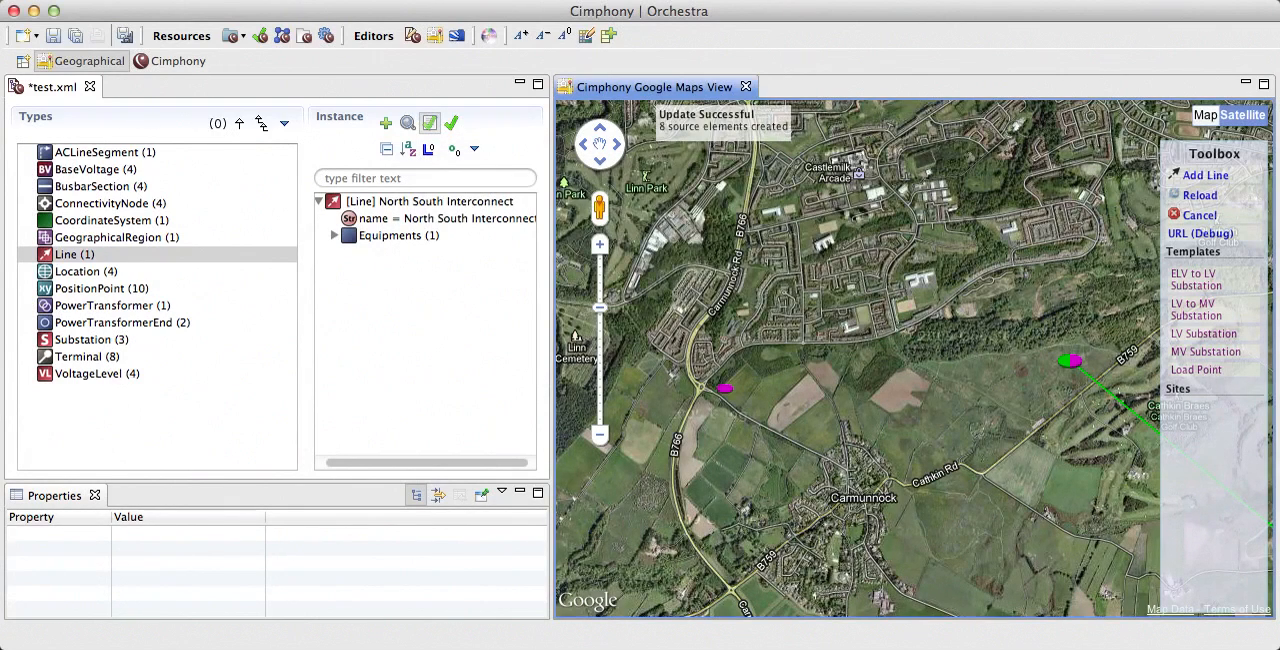
# Step: Connect Example Sub to Glasgow's 11 kV LV connectivity node with a line bending north of Carmunnock, keeping the name New Line
pyautogui.click(1206, 176)
pyautogui.click(725, 389)
pyautogui.click(772, 421)
pyautogui.click(896, 411)
pyautogui.click(943, 452)
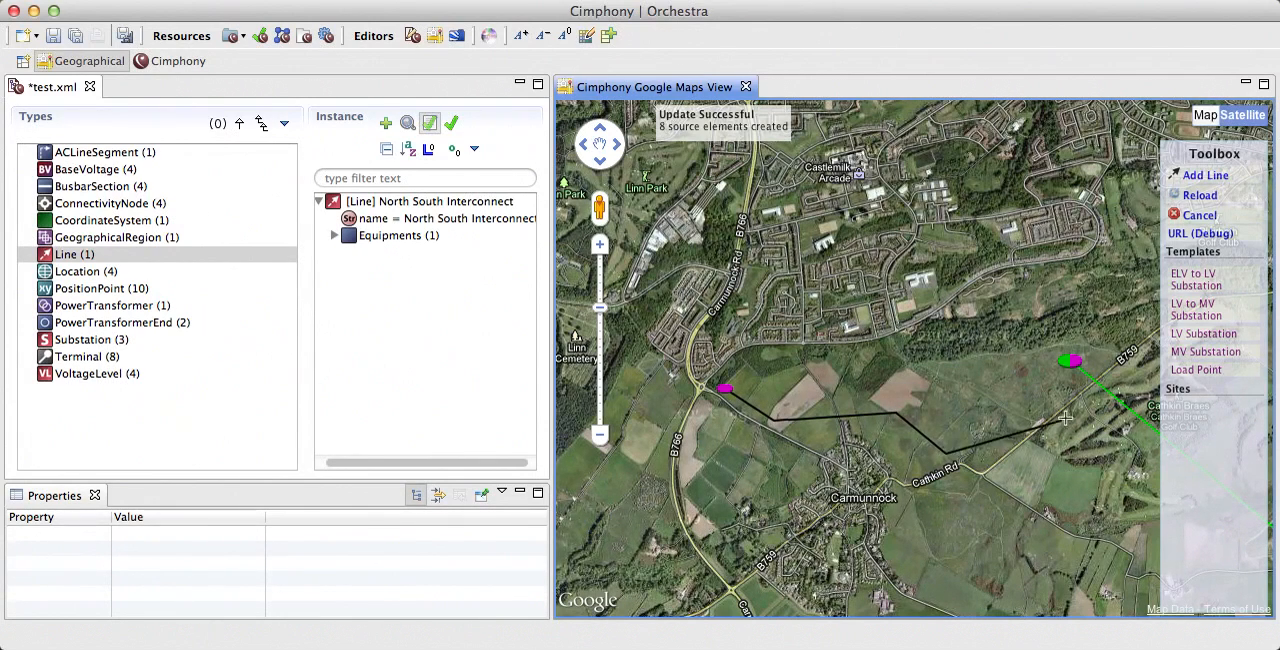
pyautogui.moveTo(1035, 408); pyautogui.dragTo(1088, 340)
pyautogui.click(1125, 295)
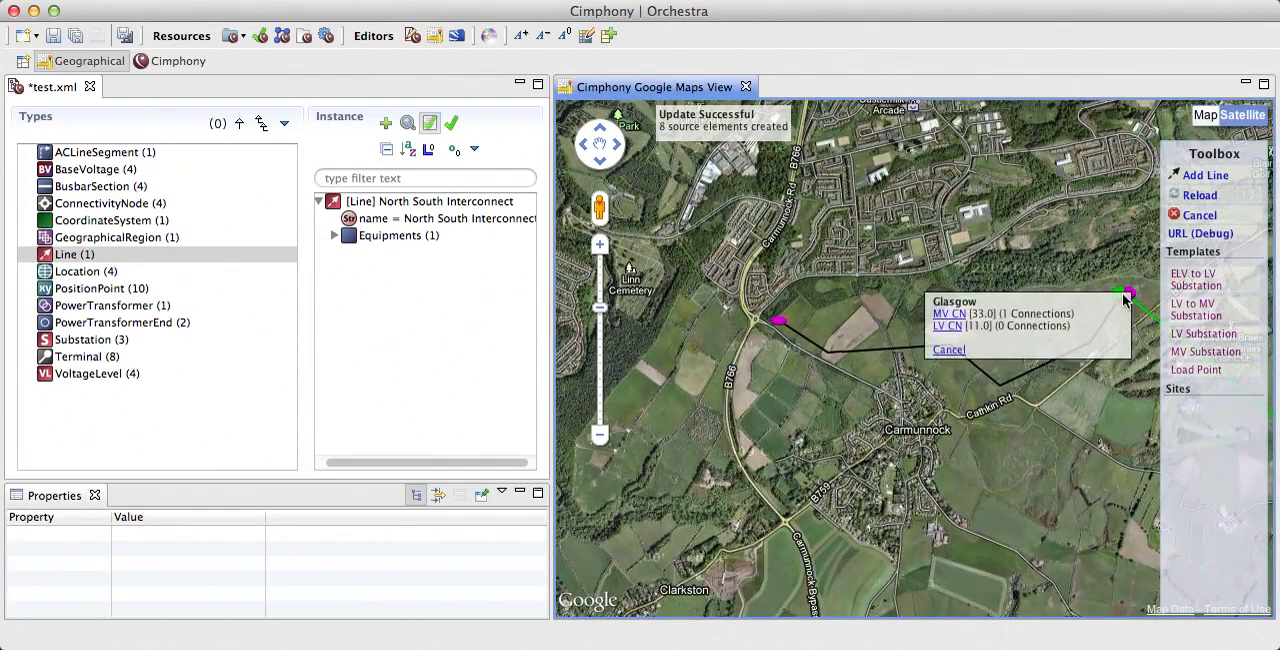
pyautogui.click(950, 327)
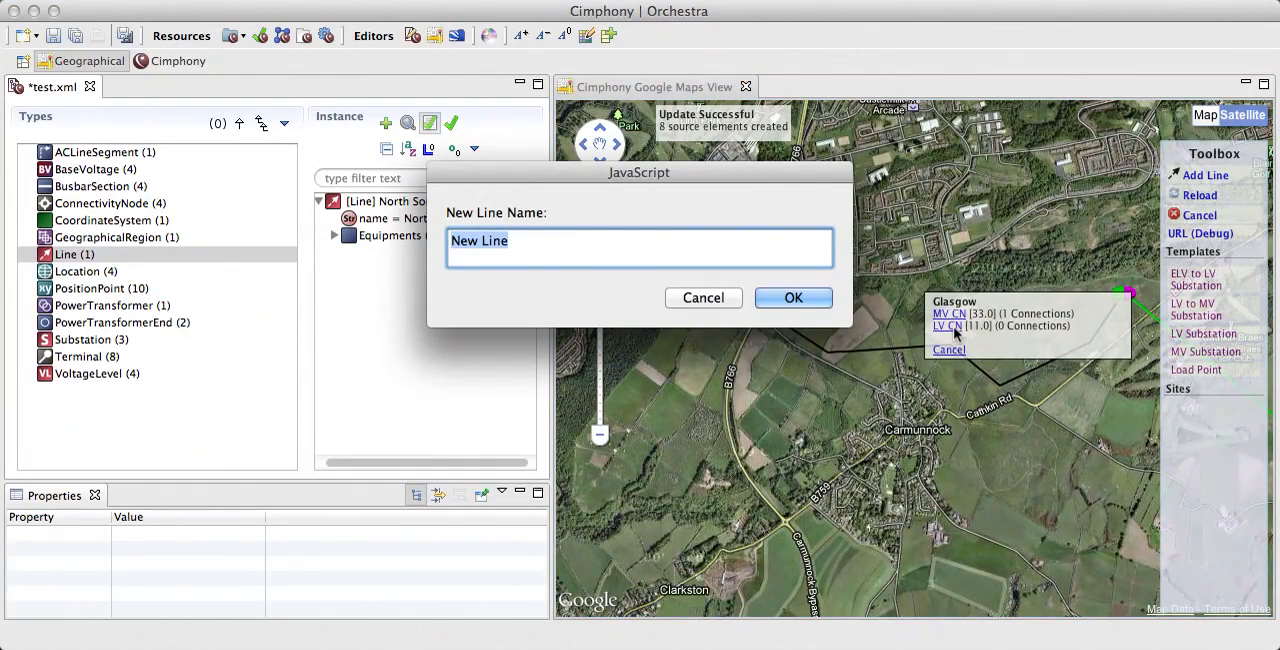
pyautogui.press('Return')
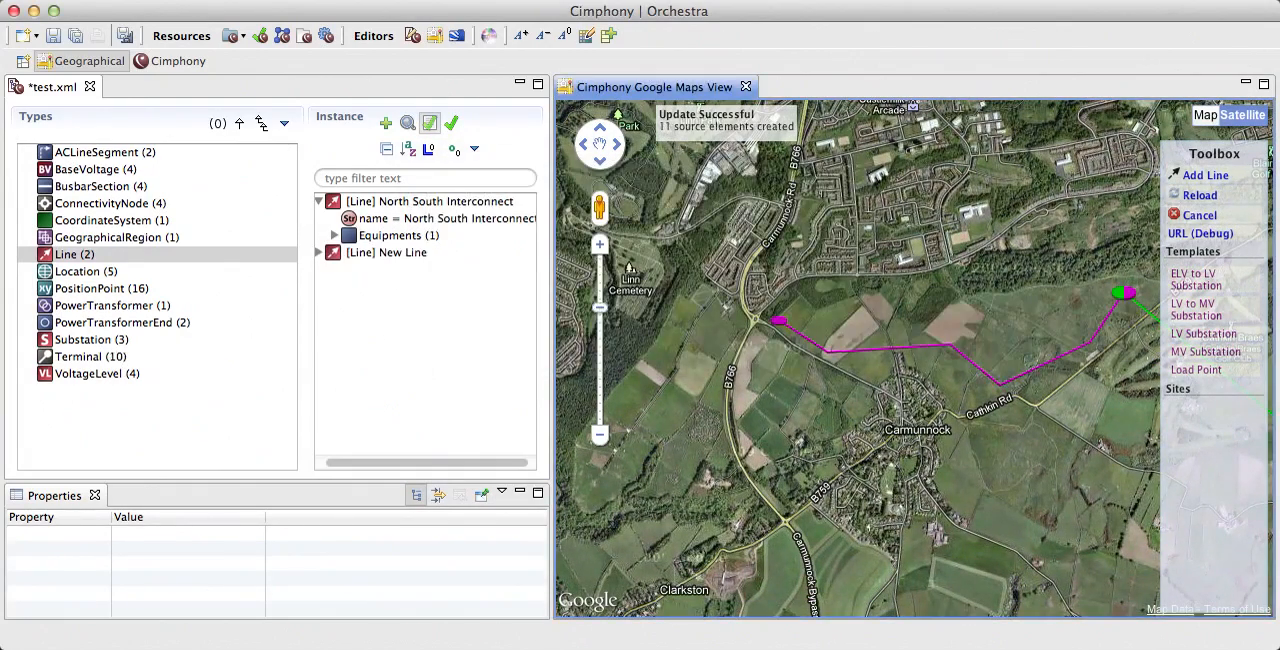
# Step: Check how the two substations near Glasgow cluster on the map and switch it from satellite imagery back to the road map
pyautogui.scroll(-2, 958, 318)
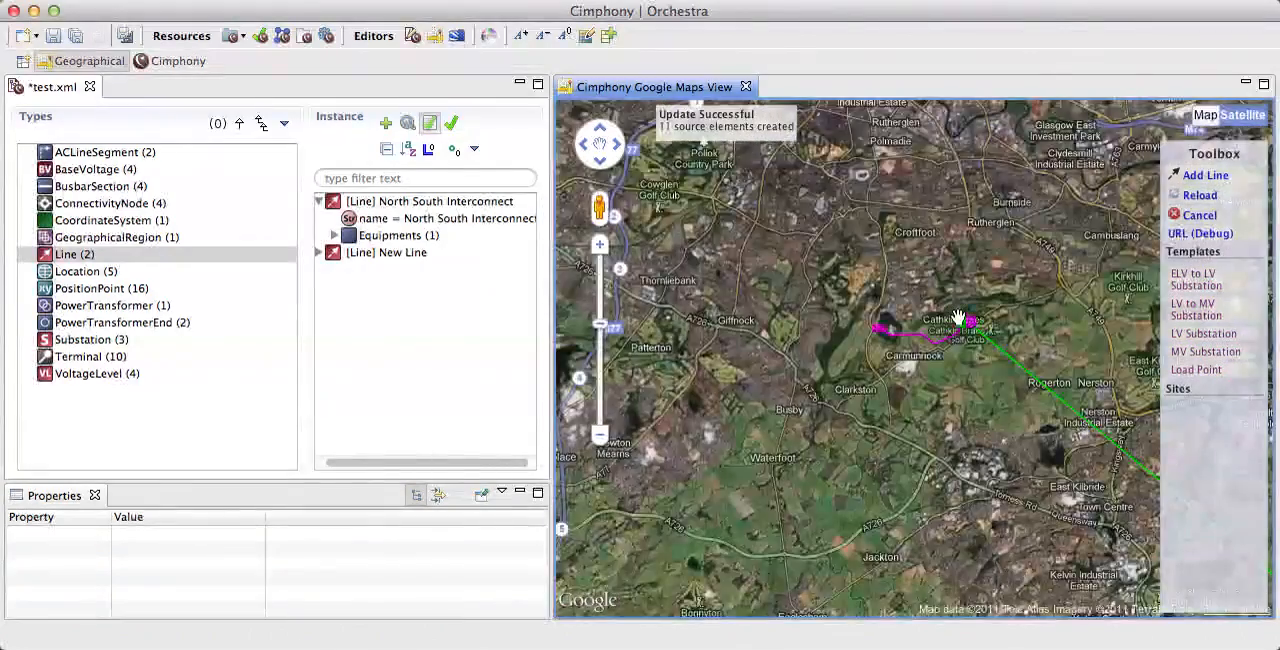
pyautogui.scroll(-2, 958, 318)
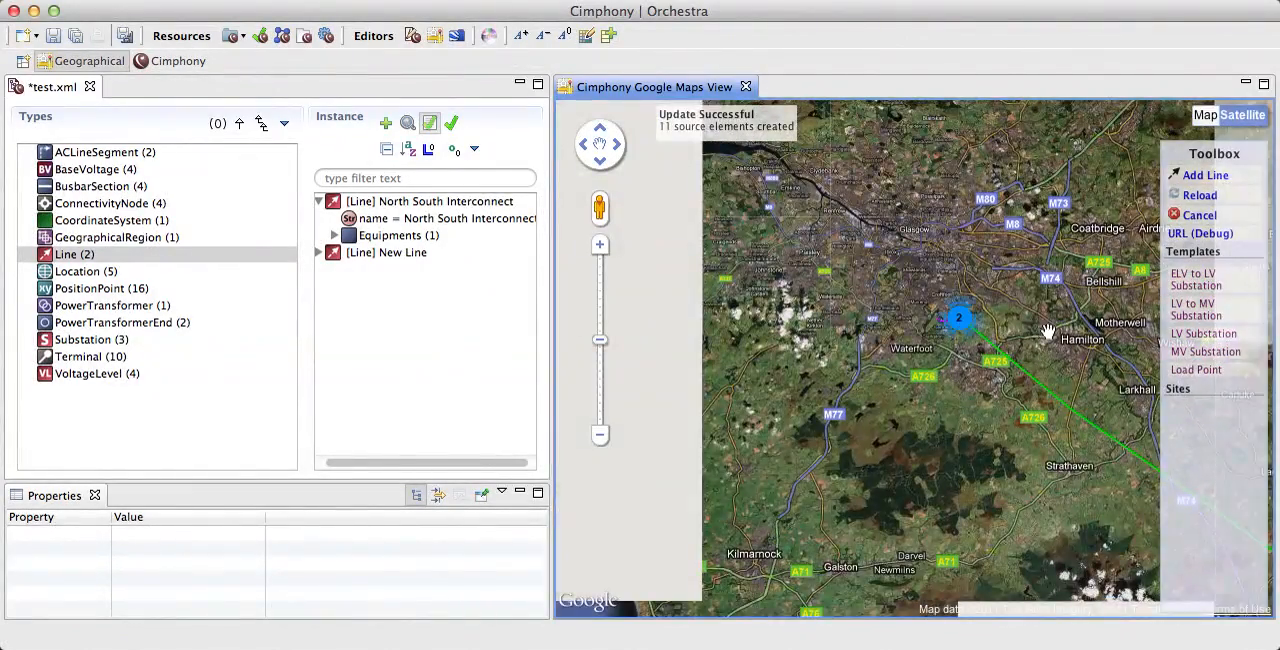
pyautogui.moveTo(1047, 331); pyautogui.dragTo(813, 321)
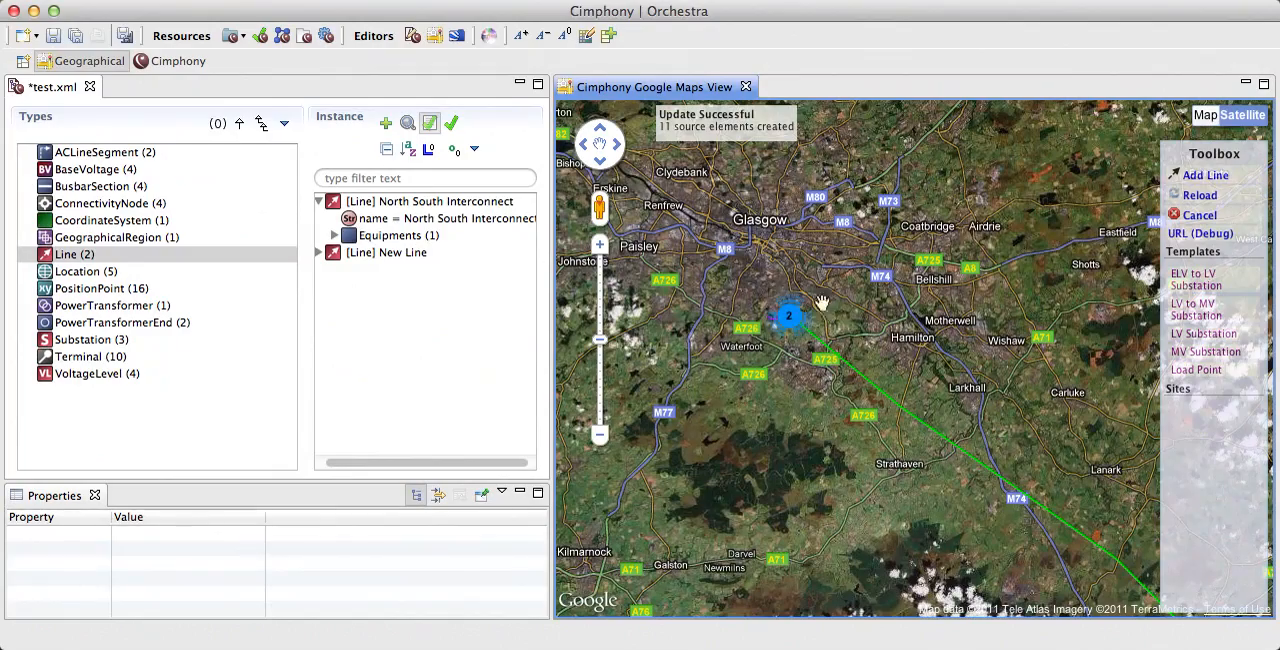
pyautogui.click(772, 313)
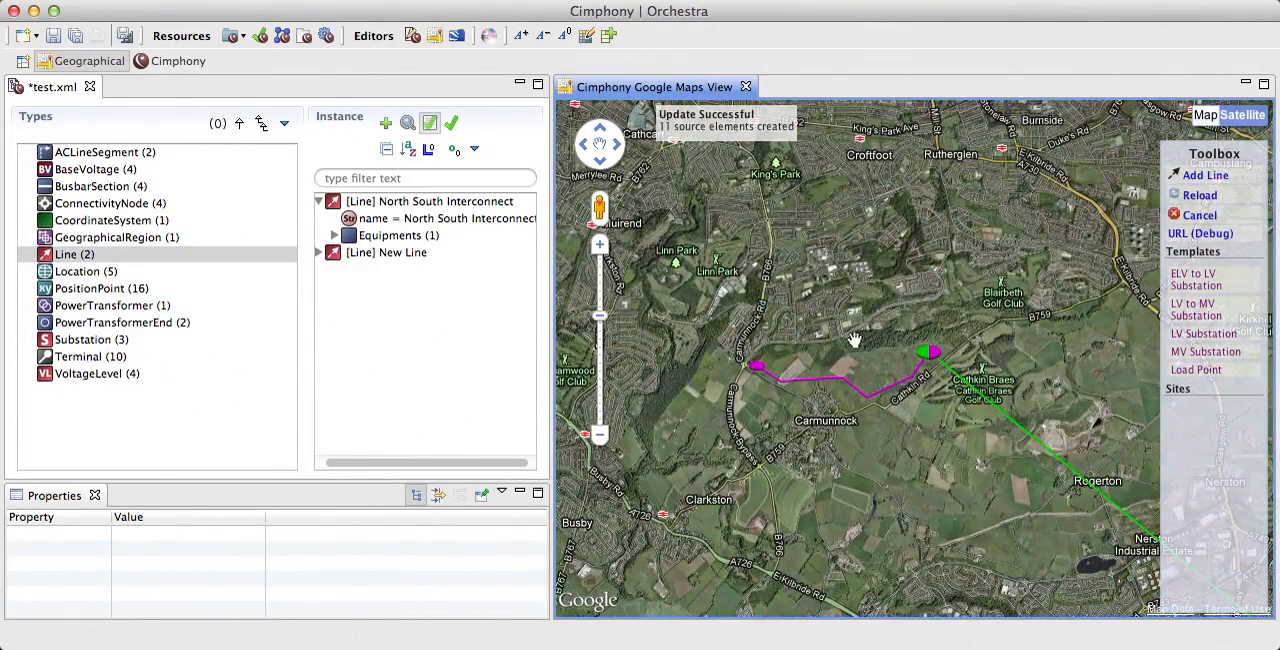
pyautogui.scroll(-1, 826, 340)
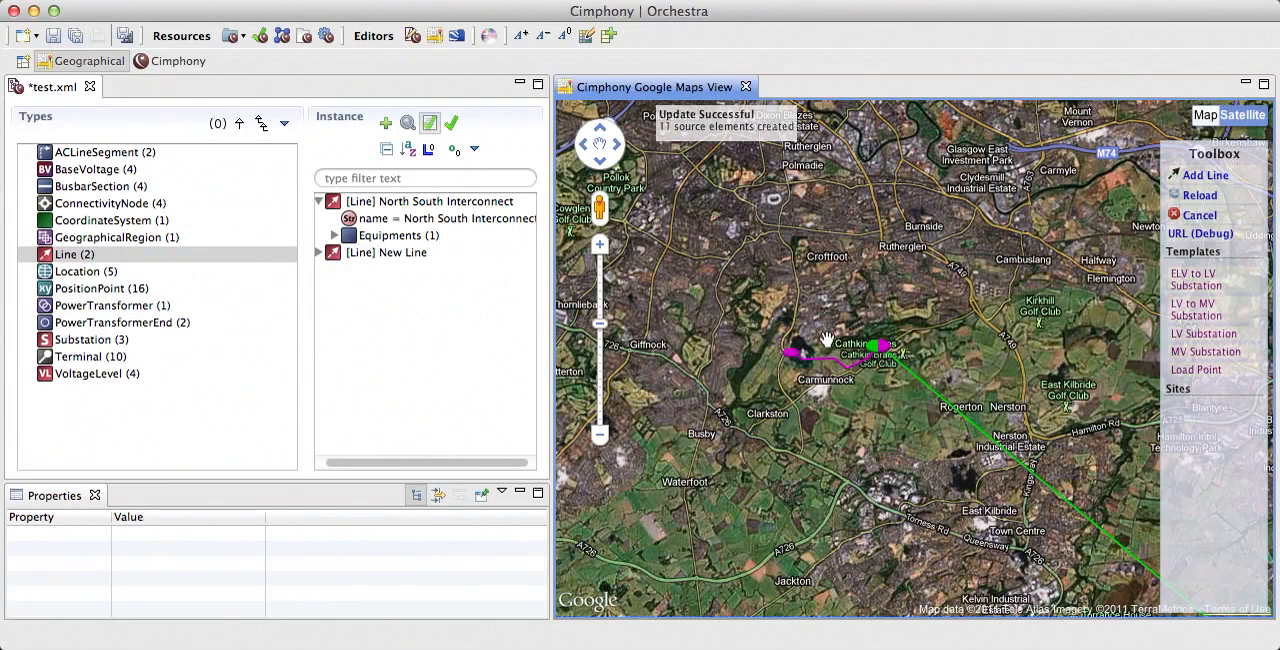
pyautogui.click(1205, 116)
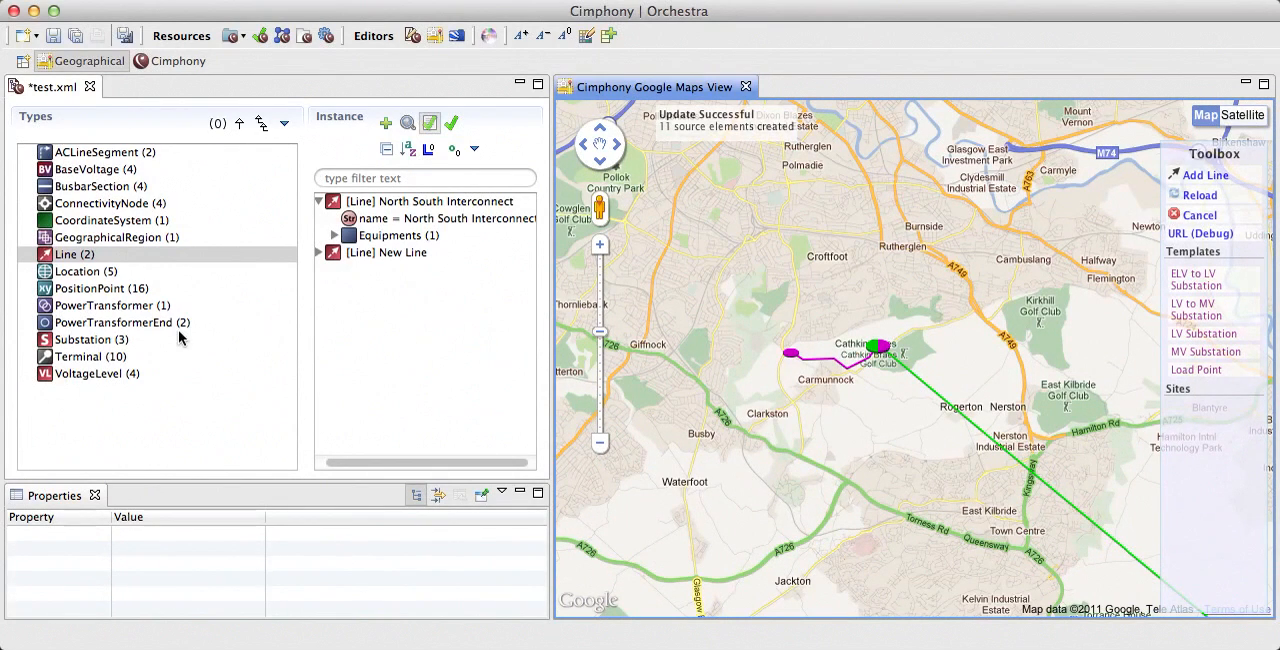
# Step: Merge the model's duplicate BaseVoltage instances and save test.xml
pyautogui.click(113, 175)
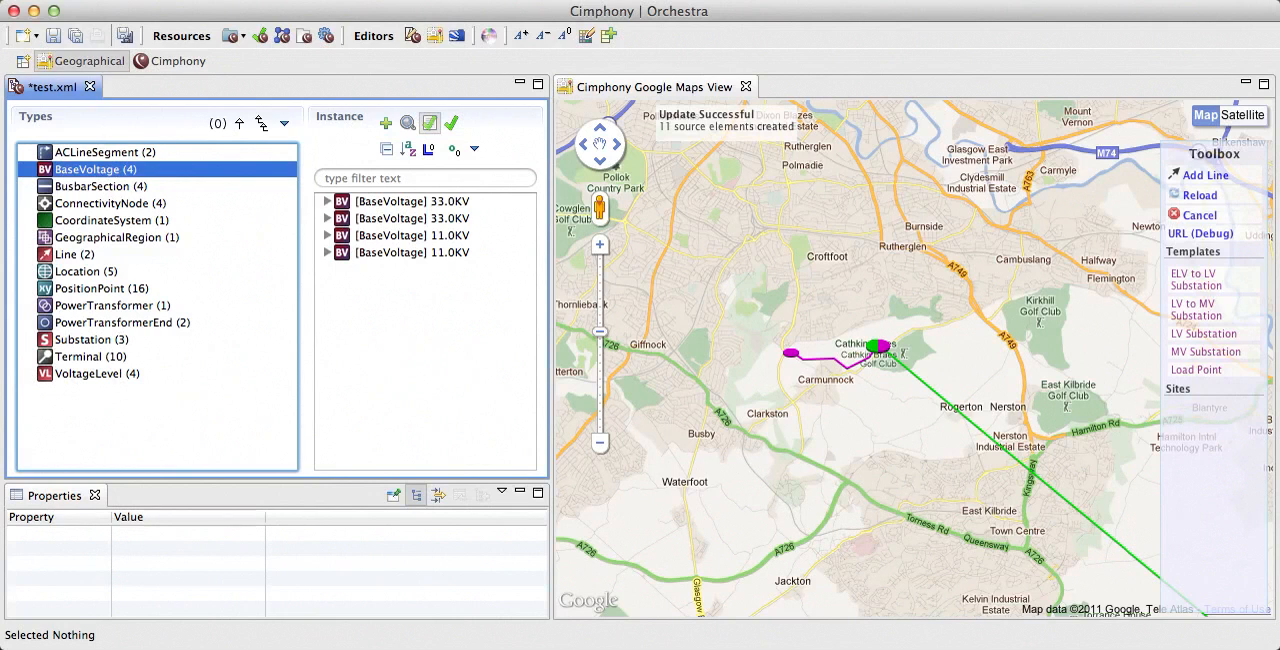
pyautogui.click(429, 122)
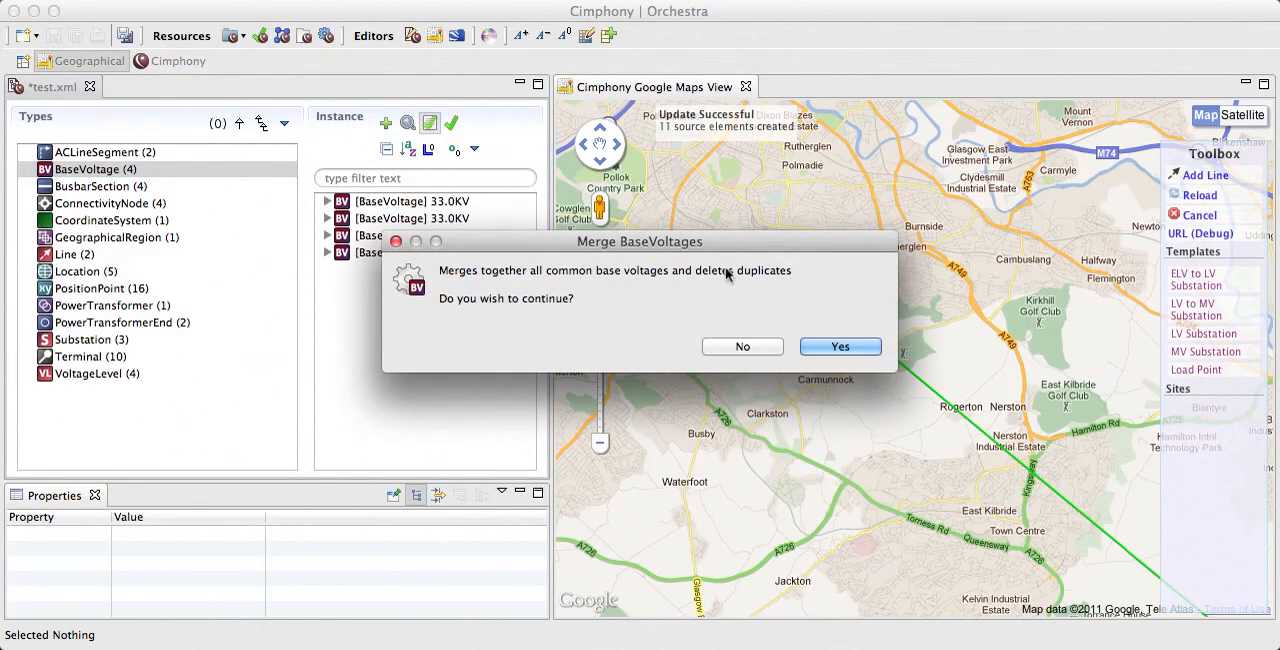
pyautogui.moveTo(654, 247); pyautogui.dragTo(678, 221)
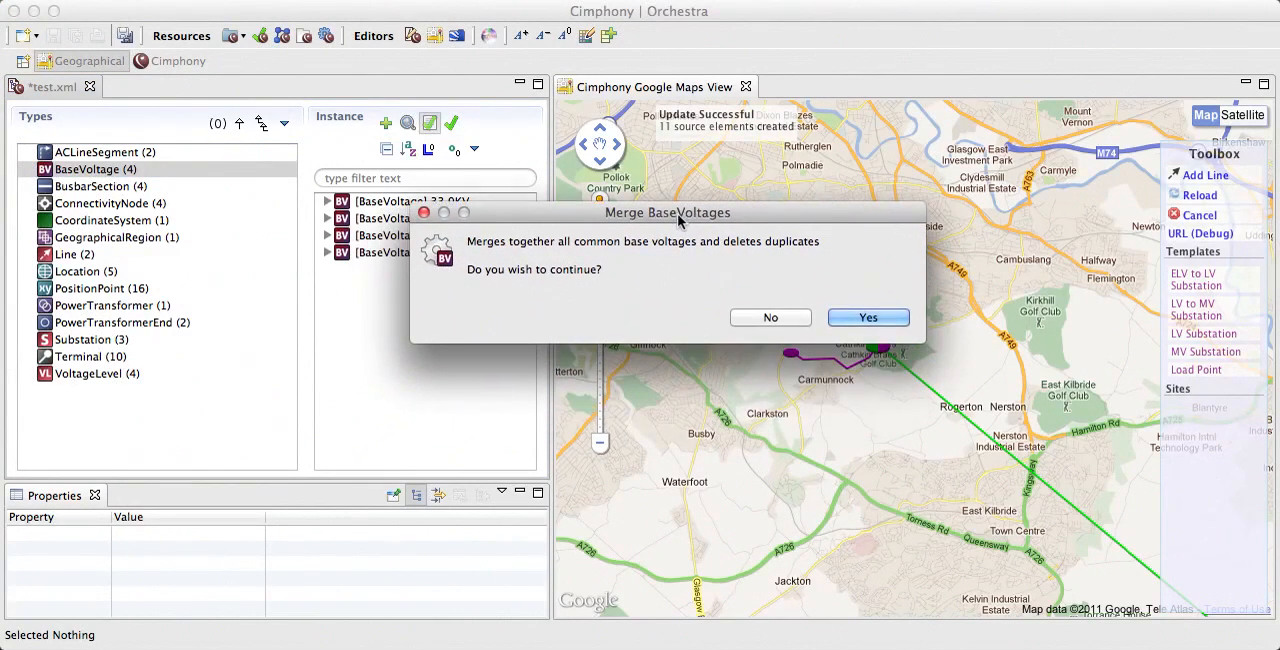
pyautogui.click(870, 318)
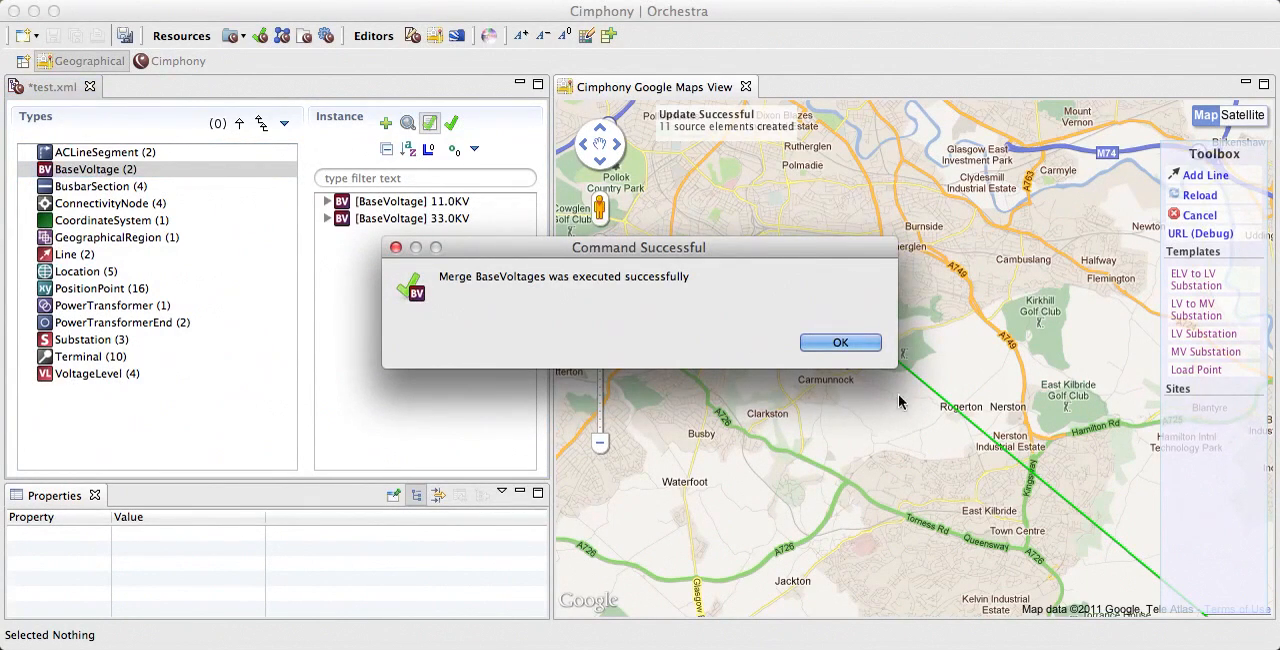
pyautogui.click(840, 343)
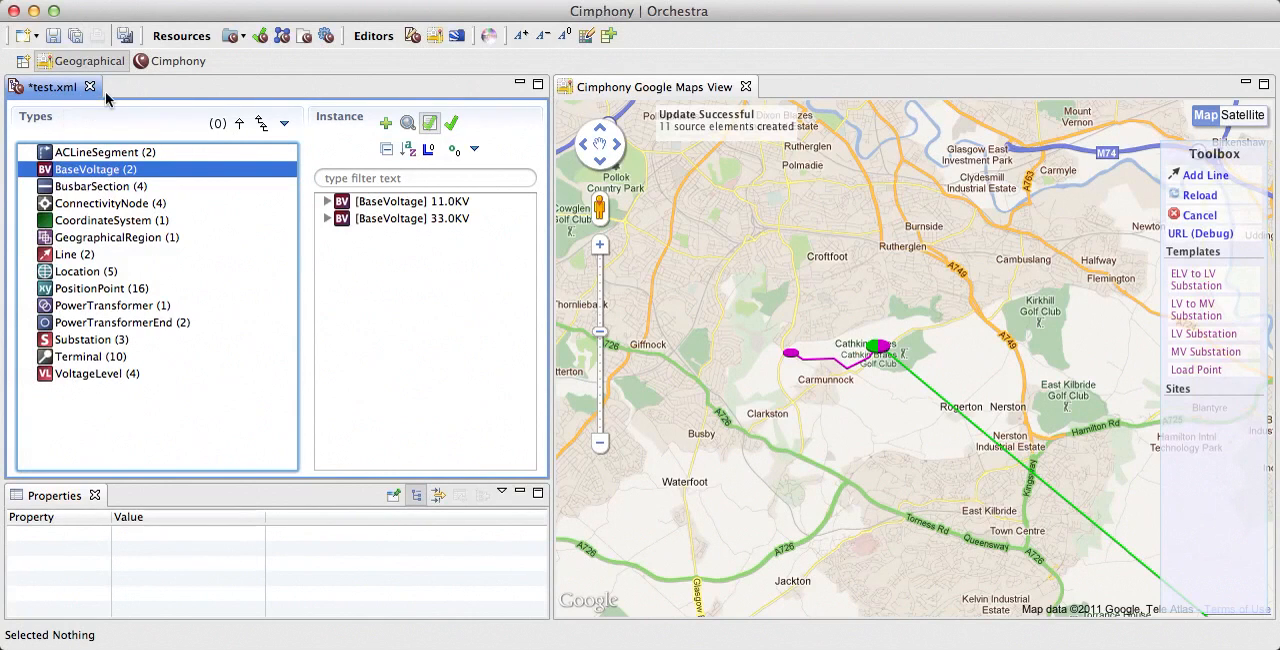
pyautogui.click(53, 37)
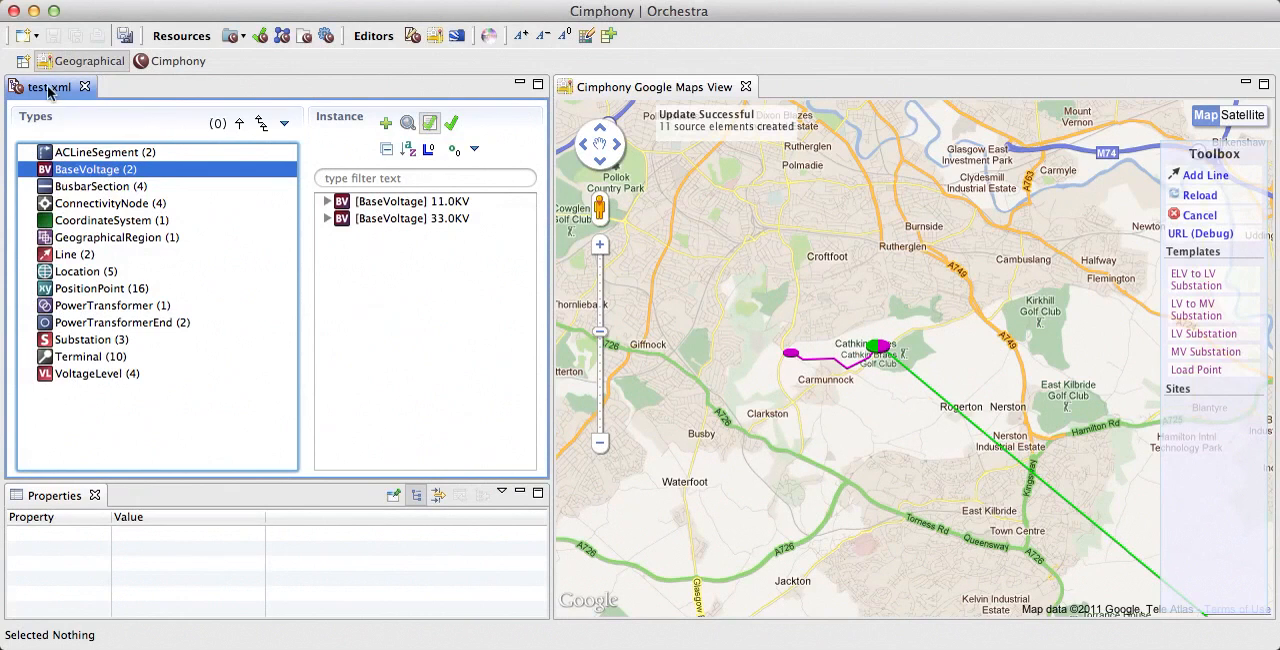
# Step: Switch to the Cimphony perspective and refresh test.xml in the Example project's network folder
pyautogui.click(165, 62)
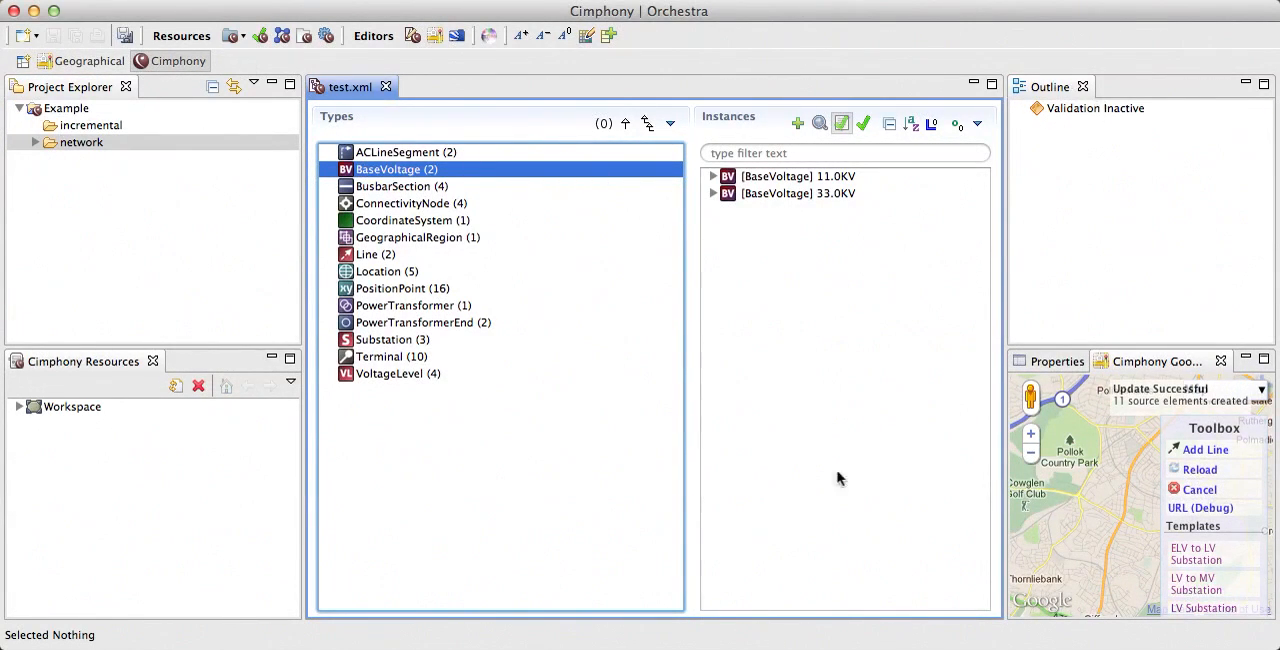
pyautogui.click(33, 147)
pyautogui.click(88, 160)
pyautogui.rightClick(88, 160)
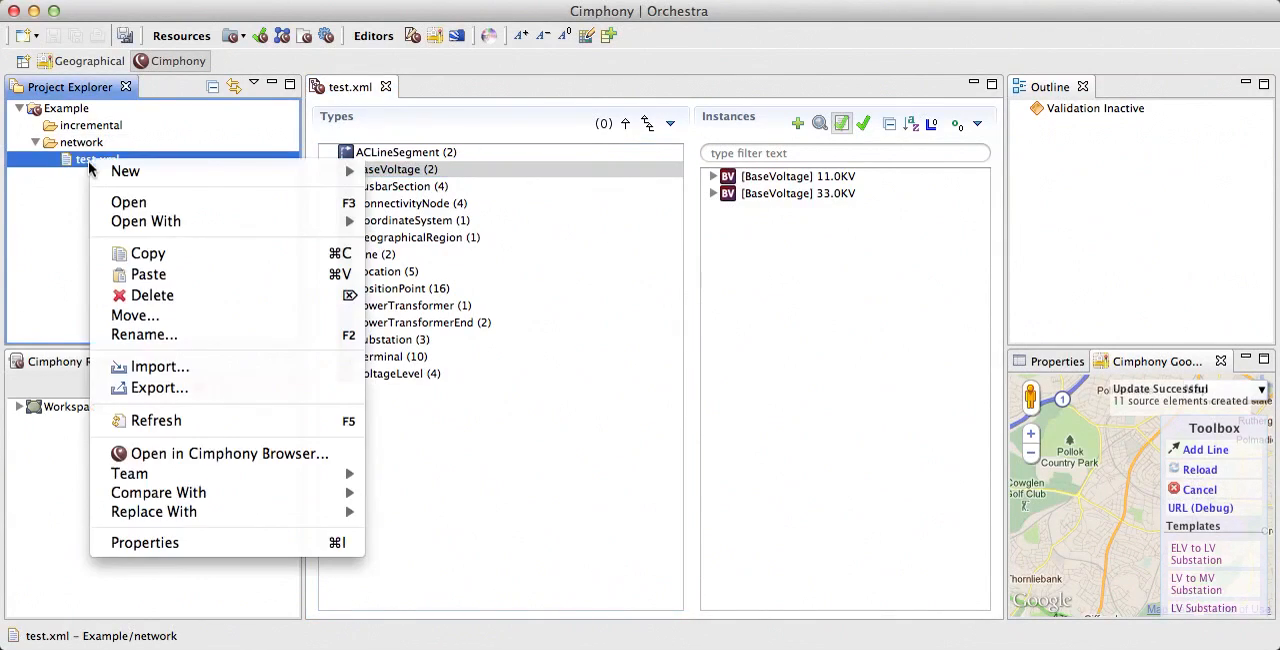
pyautogui.click(250, 428)
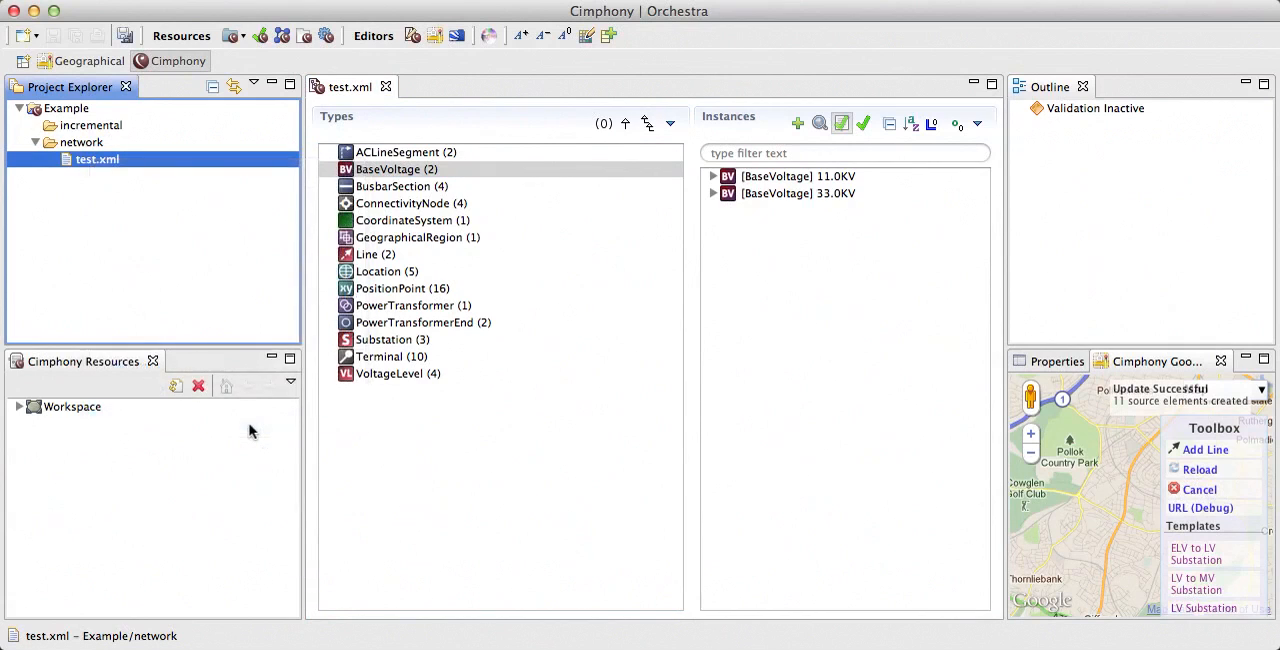
# Step: Open test.xml from the network folder in the Text Editor
pyautogui.rightClick(78, 159)
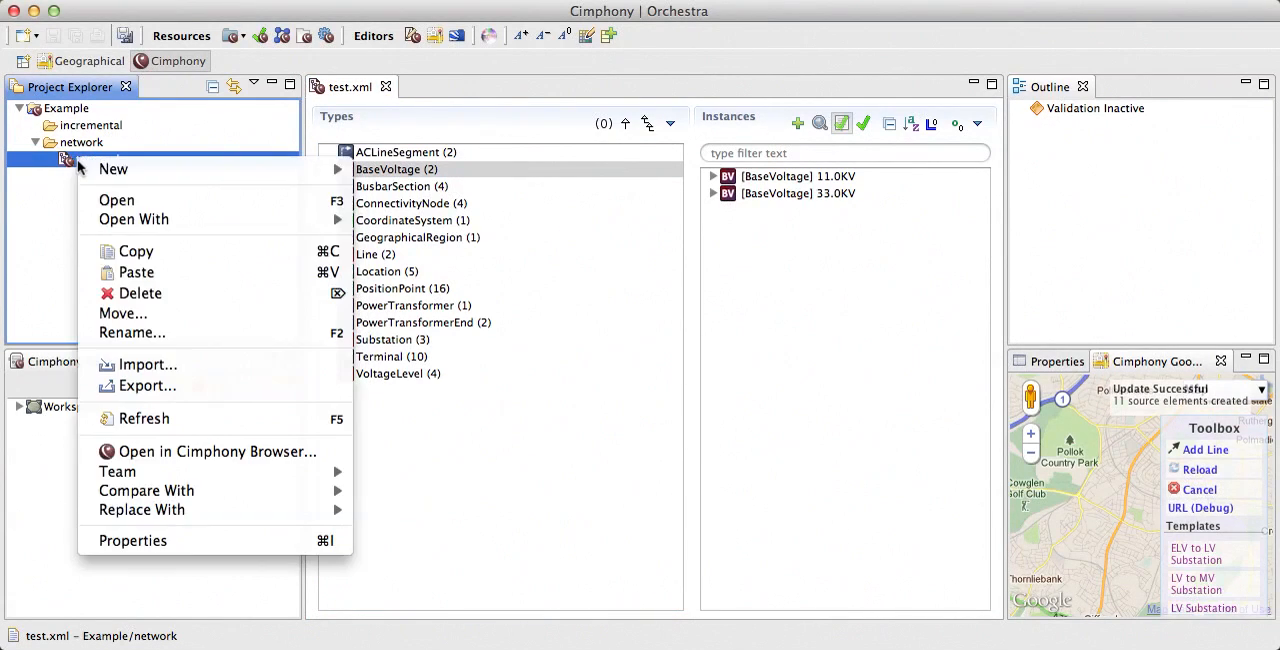
pyautogui.moveTo(222, 223)
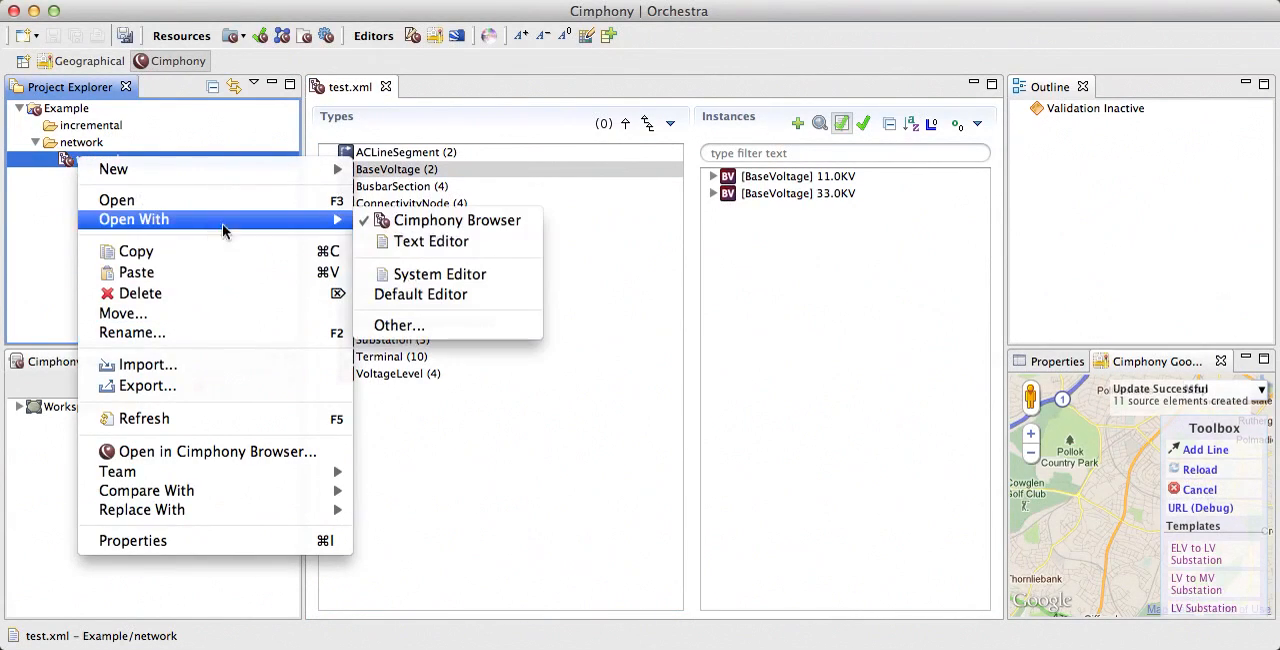
pyautogui.click(465, 246)
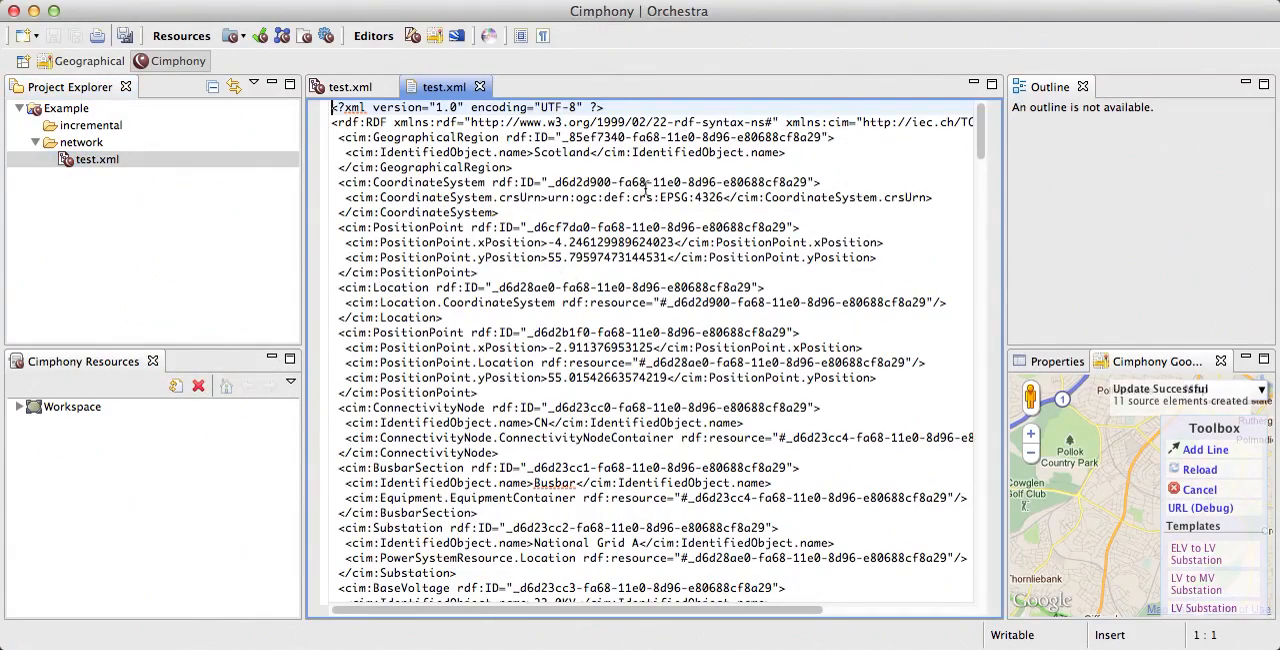
# Step: Examine the RDF XML source of the saved network from start to end and close the text view
pyautogui.hscroll(2, 645, 190)
pyautogui.hscroll(-2, 645, 190)
pyautogui.scroll(-10, 658, 186)
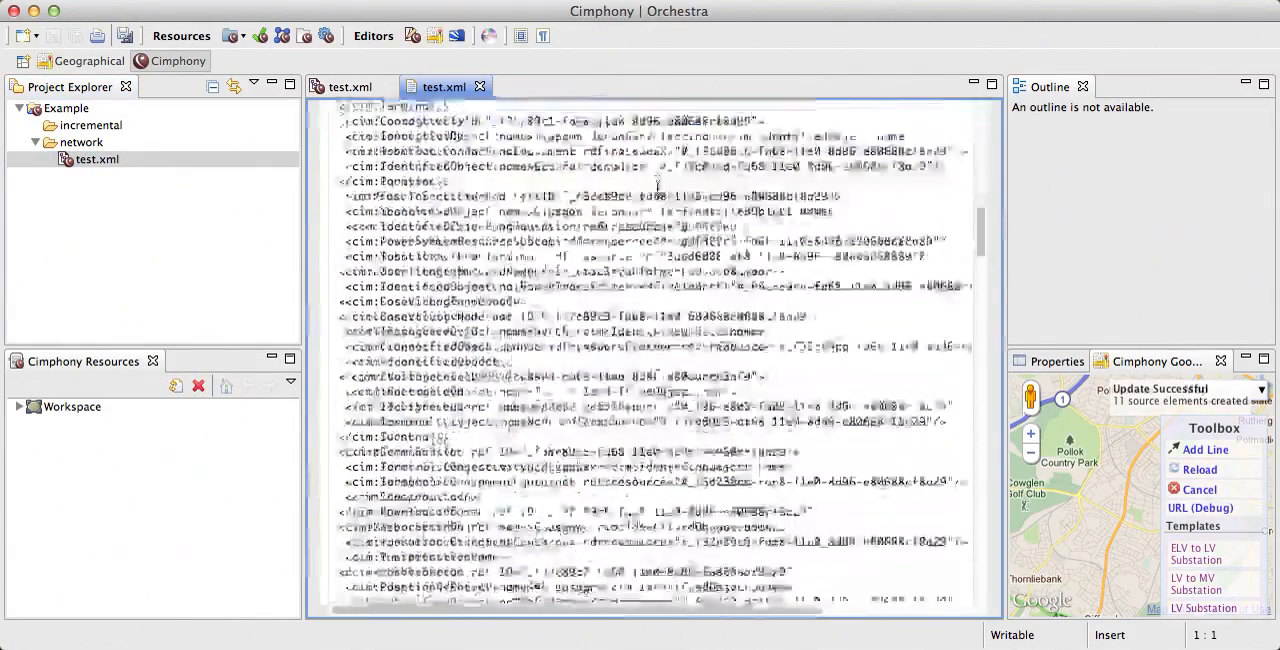
pyautogui.scroll(-15, 658, 186)
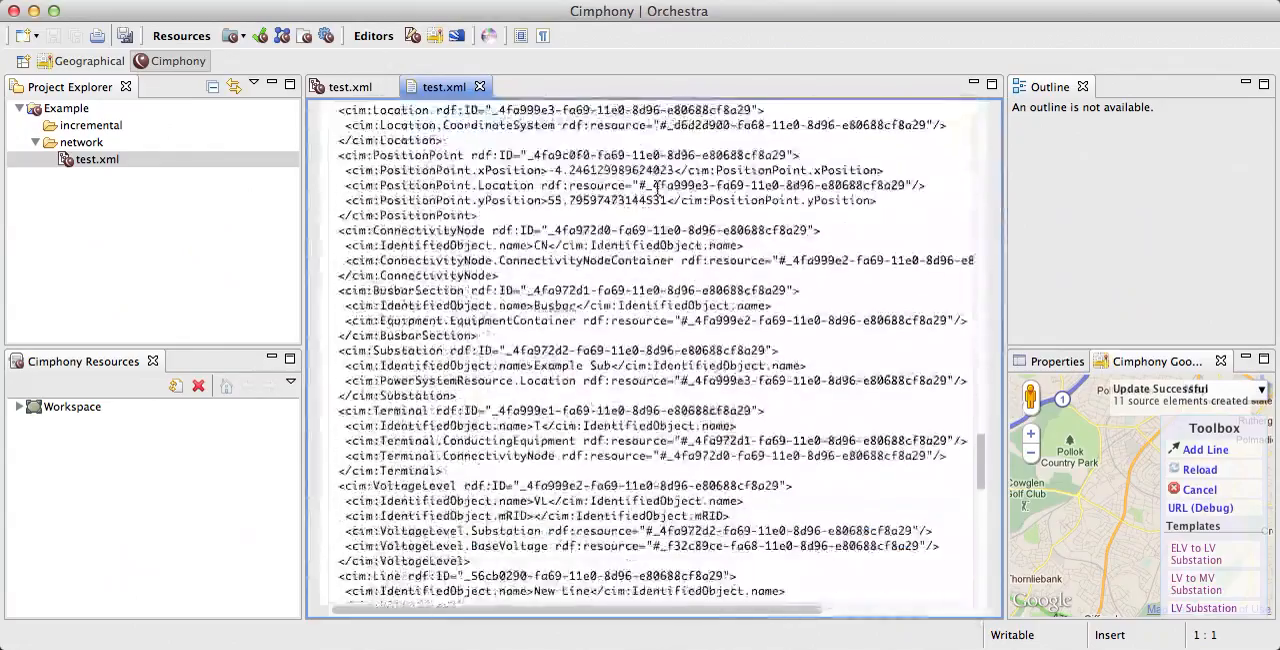
pyautogui.scroll(20, 658, 190)
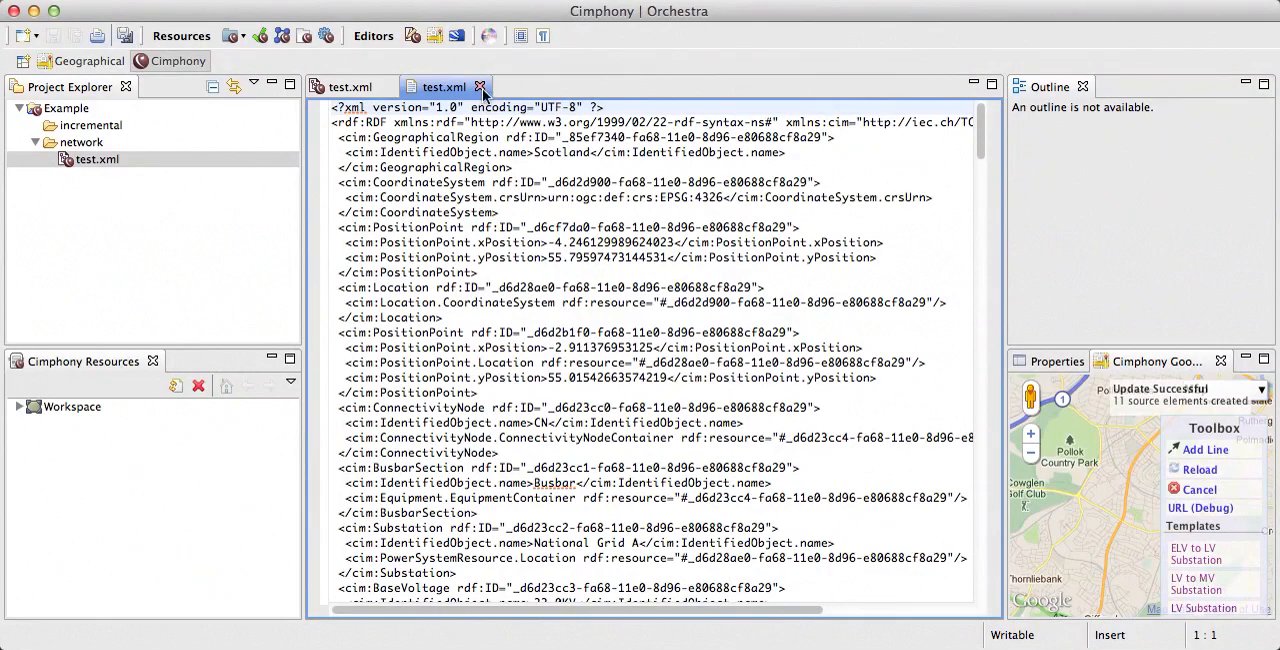
pyautogui.hscroll(5, 651, 153)
pyautogui.hscroll(-5, 651, 153)
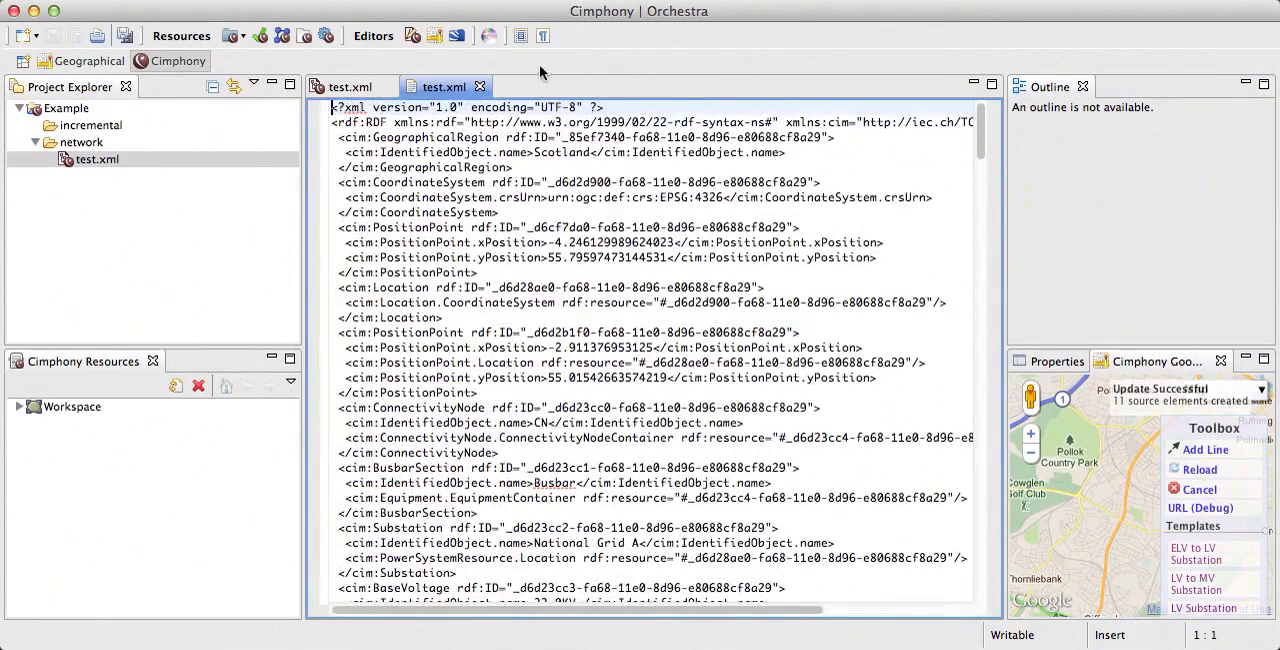
pyautogui.click(479, 87)
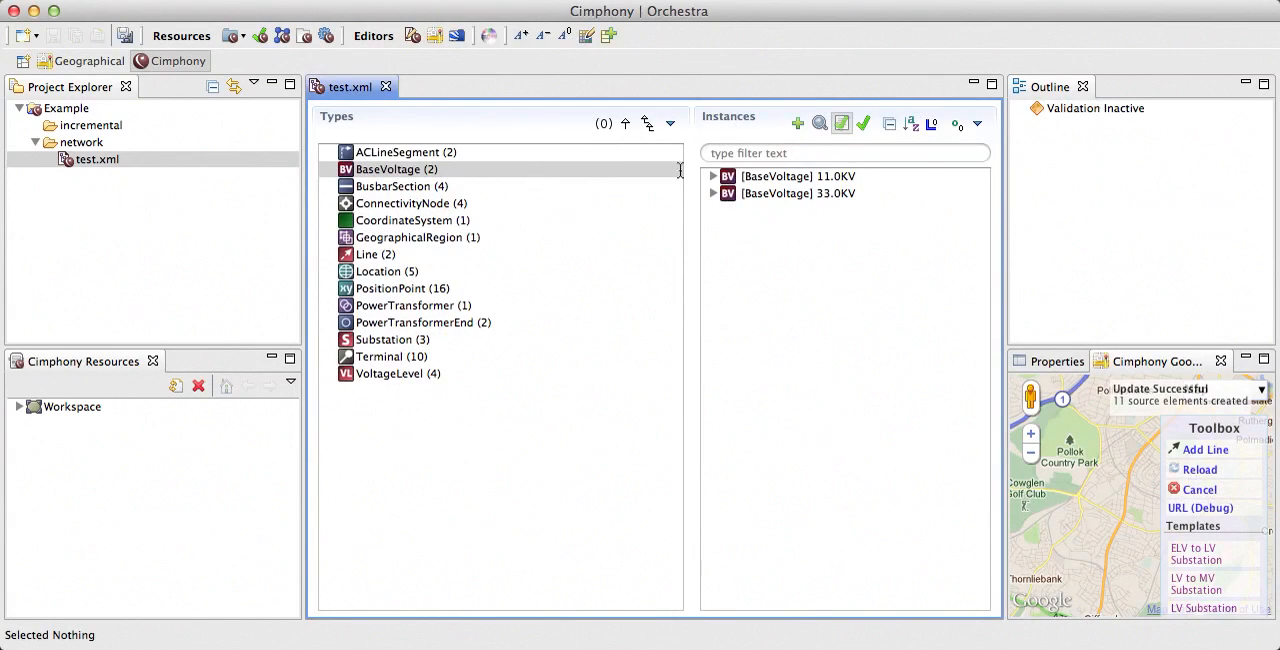